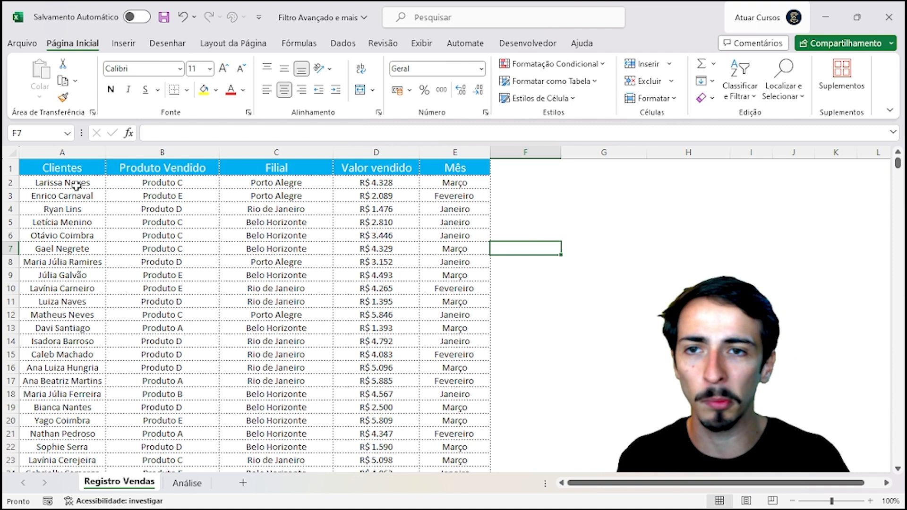
# Step: Point out the sales table headers: Clientes, Produto Vendido, Filial, Valor vendido and Mês
pyautogui.click(76, 183)
pyautogui.click(76, 168)
pyautogui.click(172, 168)
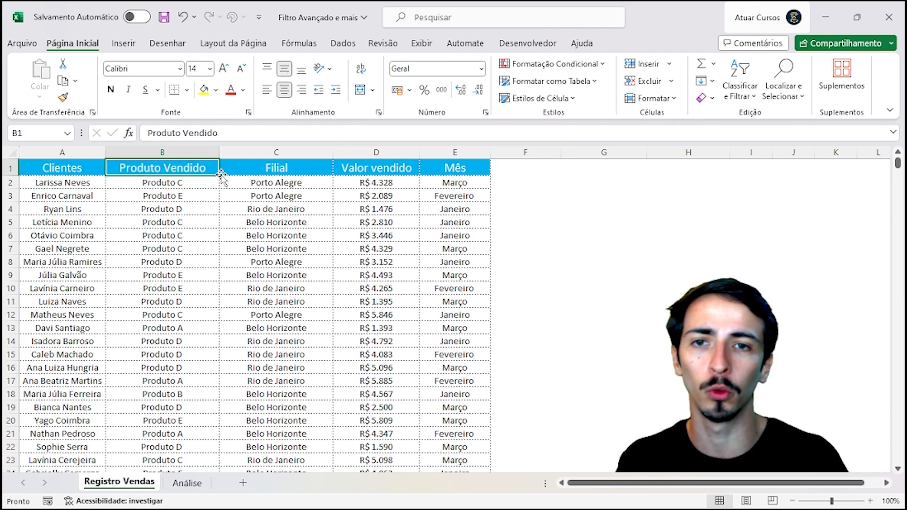
pyautogui.click(284, 169)
pyautogui.click(399, 166)
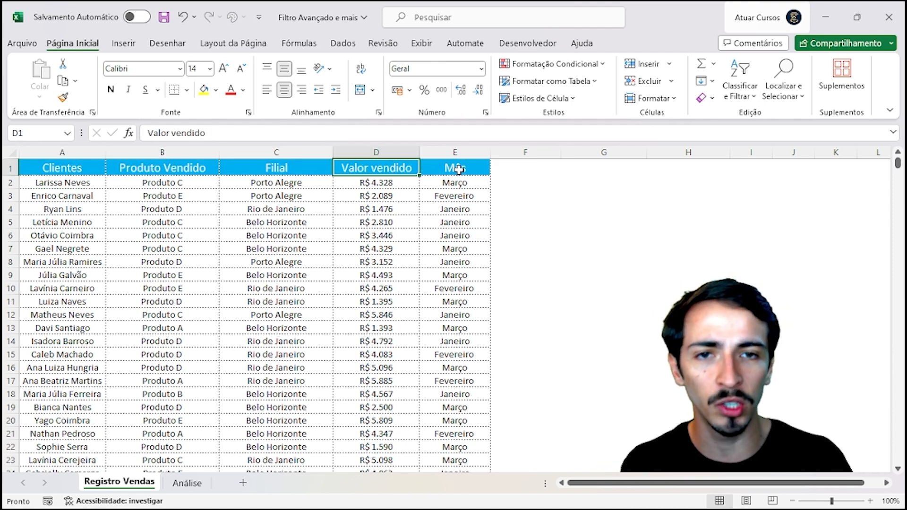
pyautogui.click(458, 169)
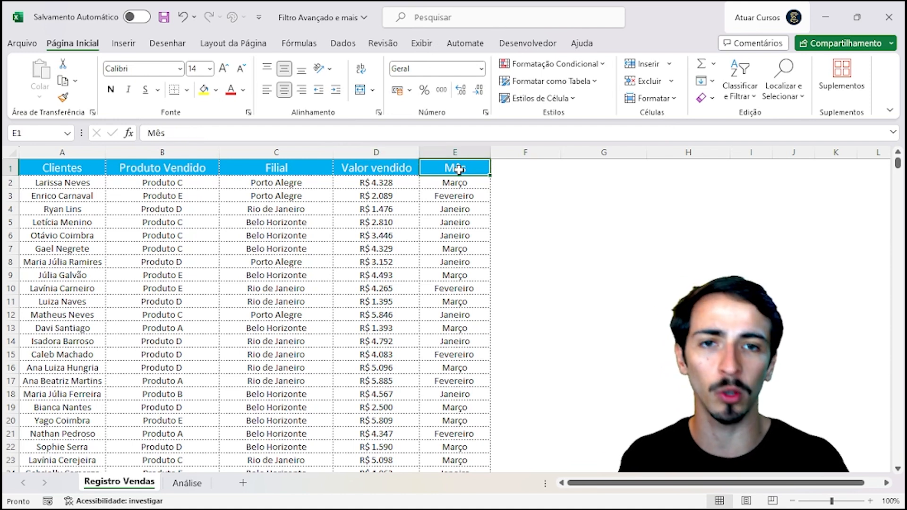
# Step: Point to sample entries: Fevereiro, Rio de Janeiro, Porto Alegre, Produto E and Produto C
pyautogui.click(468, 198)
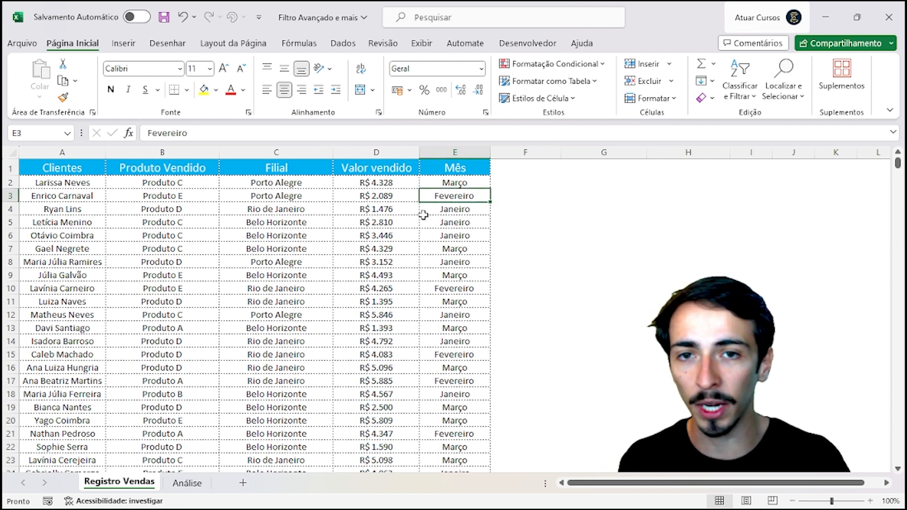
pyautogui.click(308, 205)
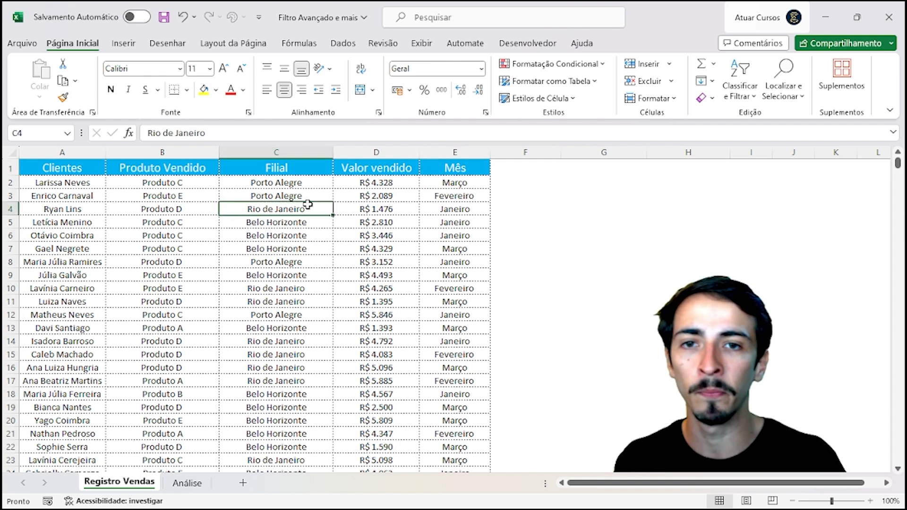
pyautogui.click(298, 195)
pyautogui.click(184, 195)
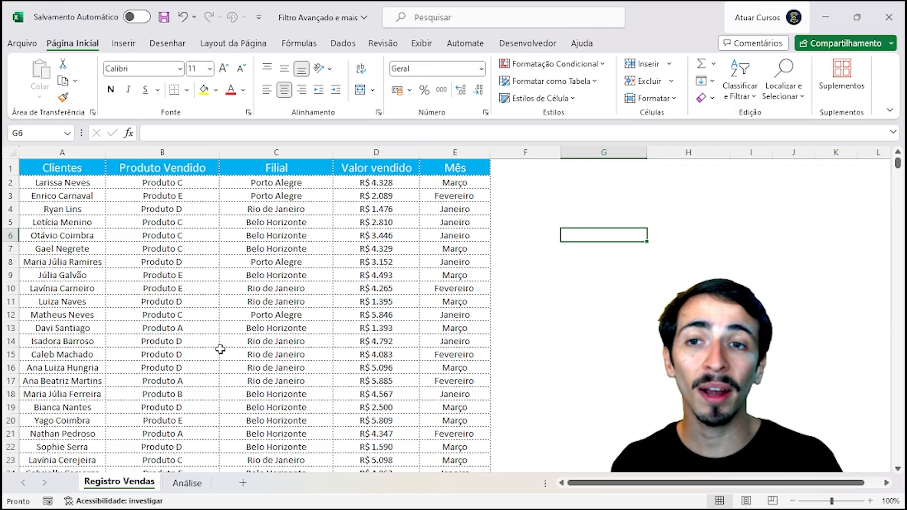
pyautogui.click(129, 248)
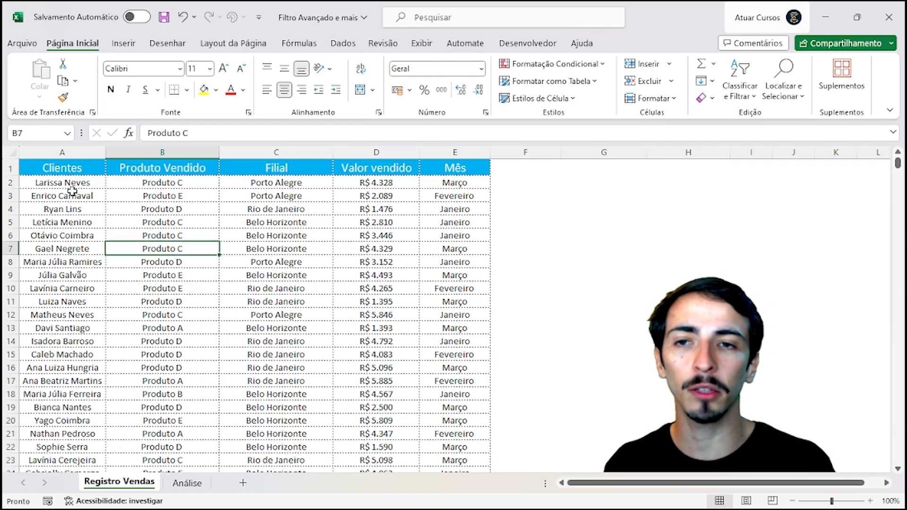
# Step: Select columns A and B and step through product entries such as Produto D and Produto A
pyautogui.click(80, 152)
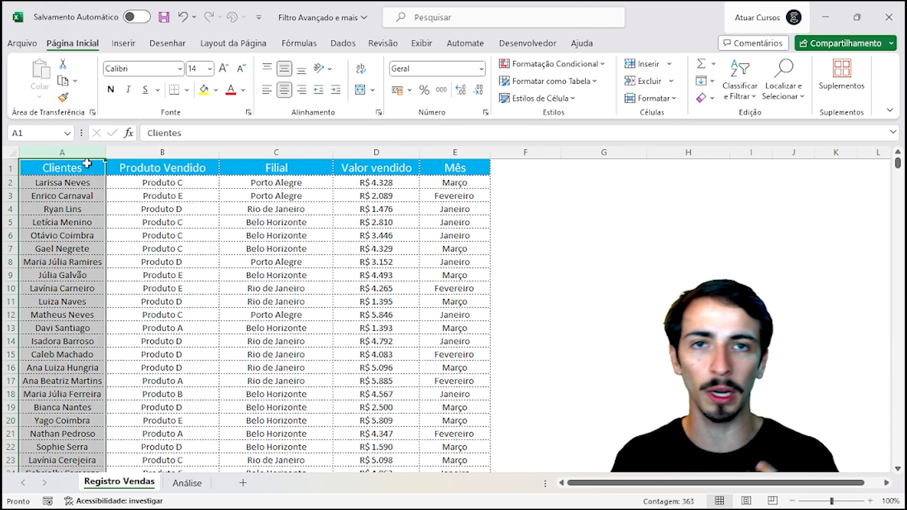
pyautogui.click(171, 153)
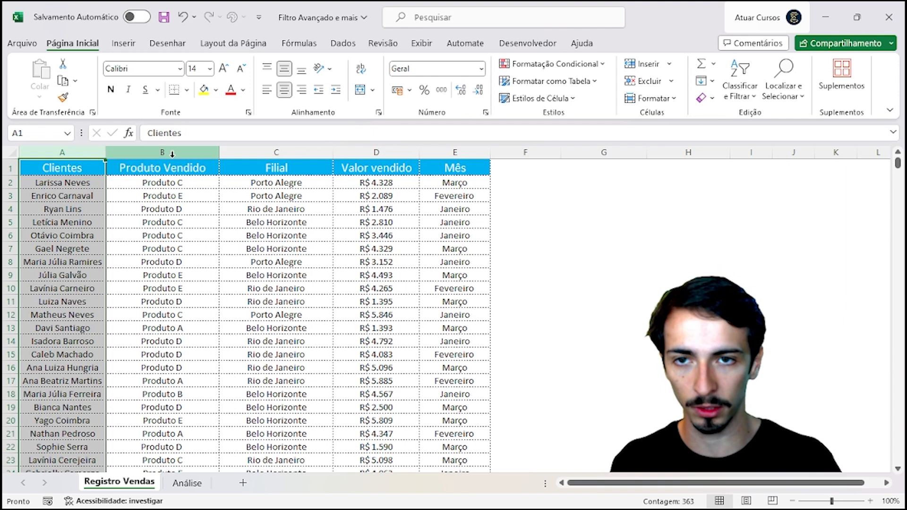
pyautogui.click(193, 186)
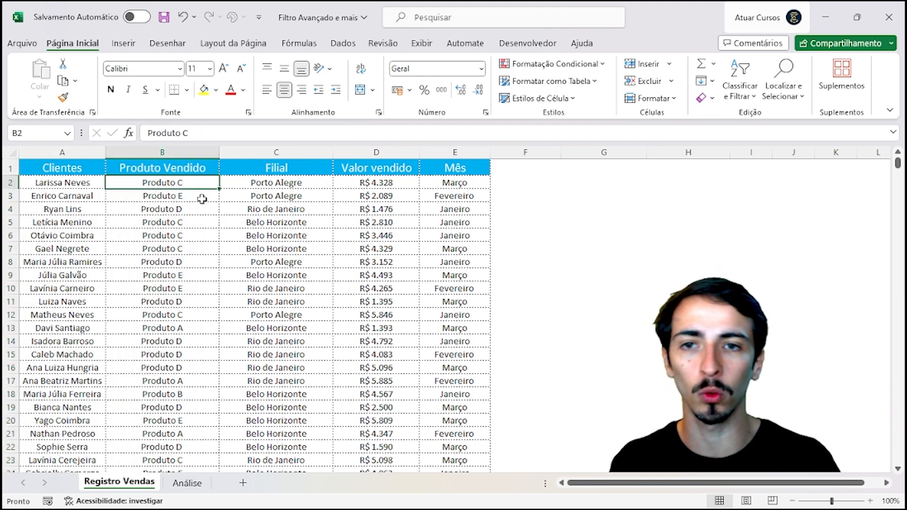
pyautogui.click(202, 196)
pyautogui.click(201, 212)
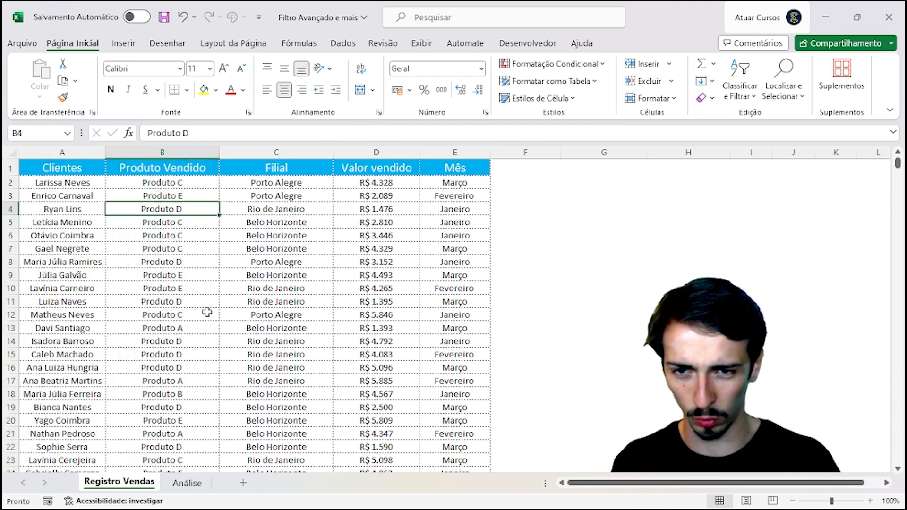
pyautogui.click(205, 330)
pyautogui.scroll(-1, 202, 361)
pyautogui.press('Down')
pyautogui.press('Down')
pyautogui.press('Down')
pyautogui.press('Down')
pyautogui.press('Down')
pyautogui.scroll(1, 203, 349)
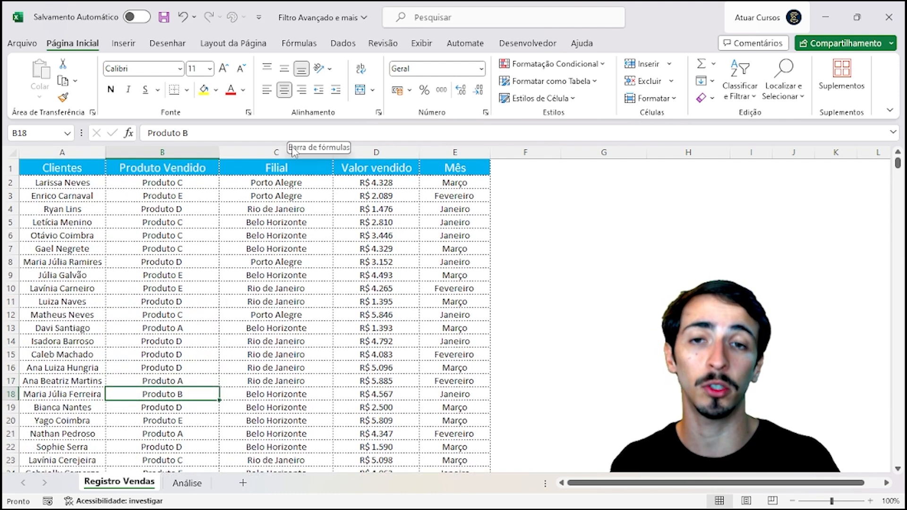
# Step: Point out Filial entries, select columns D and E, and note the R$ 4.329 sale
pyautogui.click(285, 182)
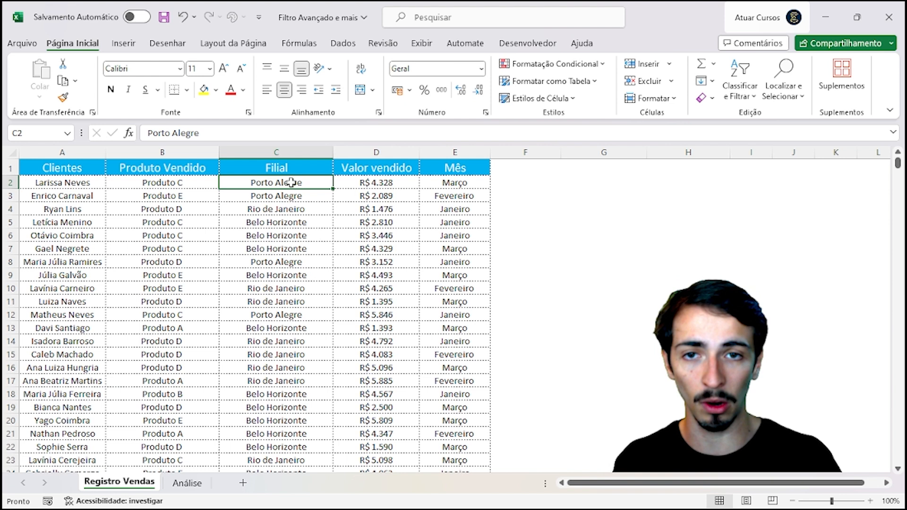
pyautogui.click(301, 222)
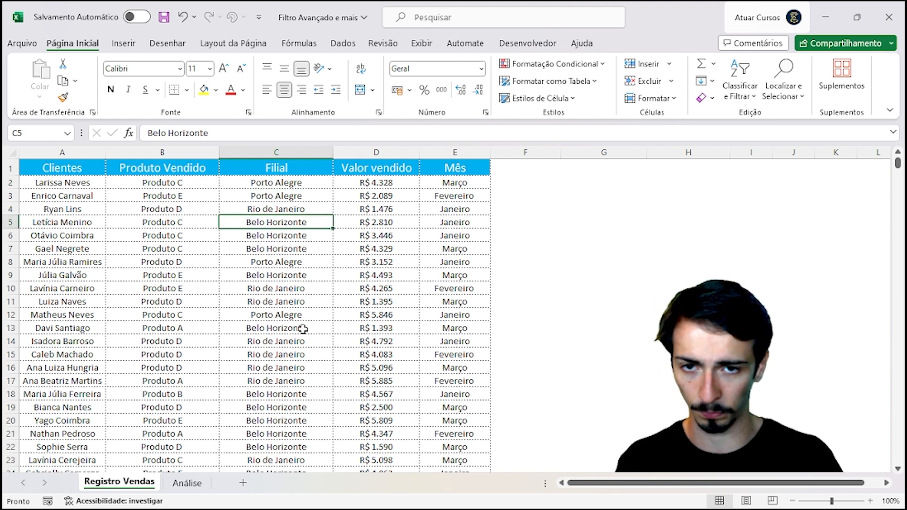
pyautogui.scroll(-3, 302, 327)
pyautogui.click(303, 303)
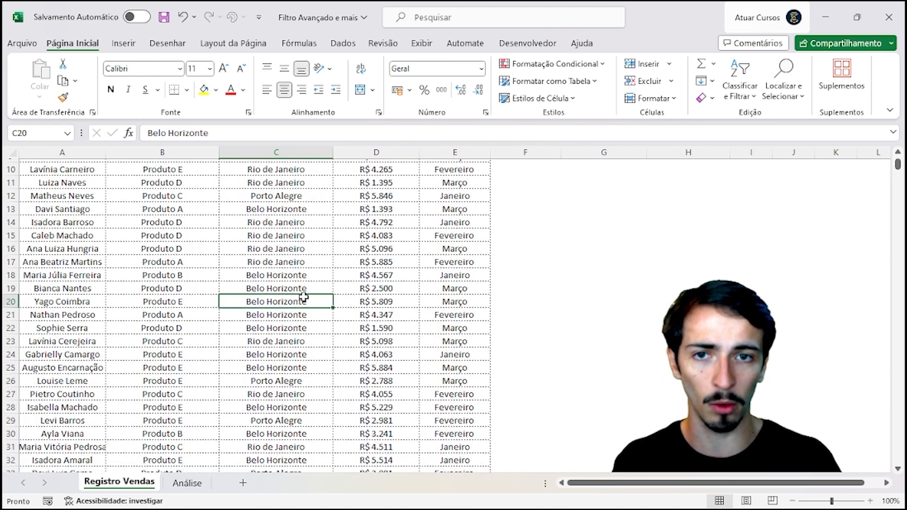
pyautogui.scroll(3, 303, 303)
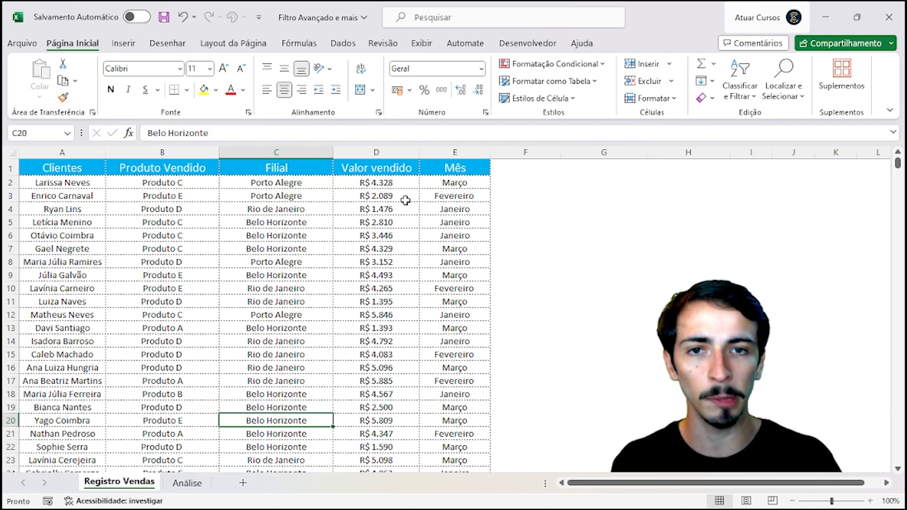
pyautogui.click(397, 147)
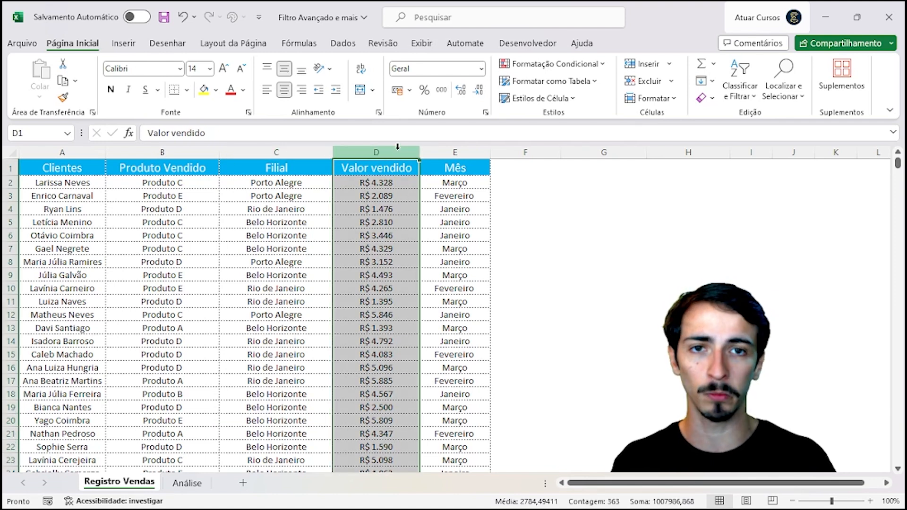
pyautogui.click(448, 150)
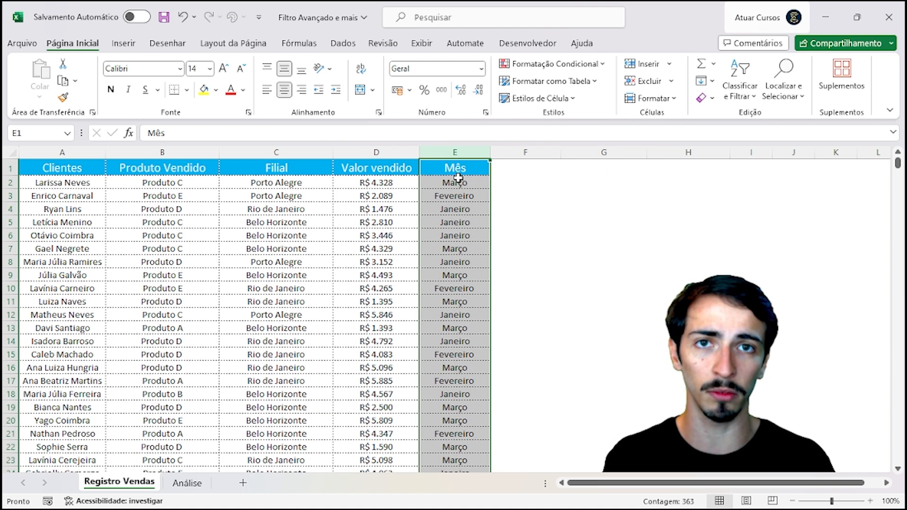
pyautogui.click(347, 250)
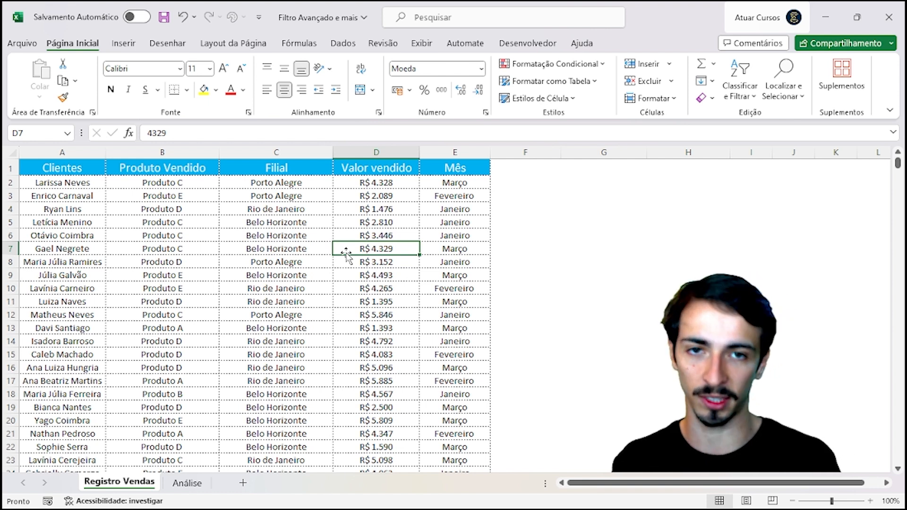
# Step: Point to Produto C, Rio de Janeiro and Janeiro entries, then select the whole sales table columns
pyautogui.click(176, 188)
pyautogui.click(270, 210)
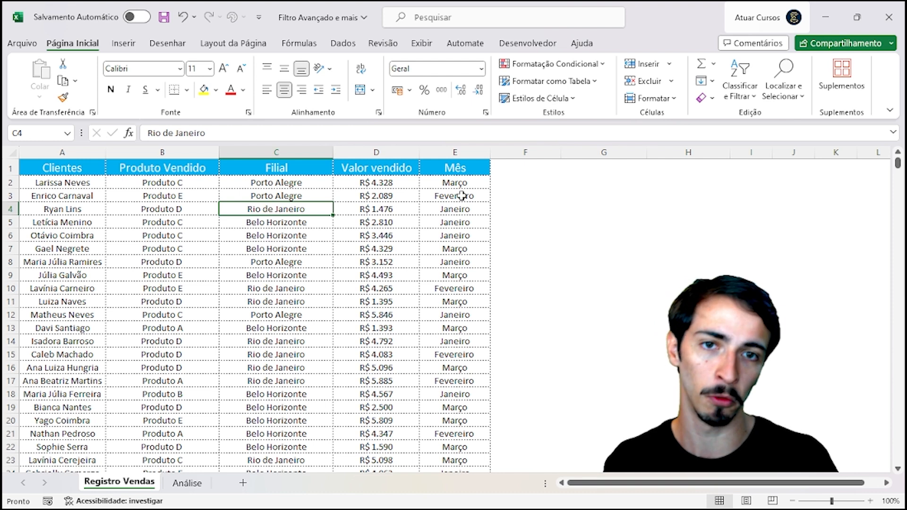
pyautogui.click(475, 210)
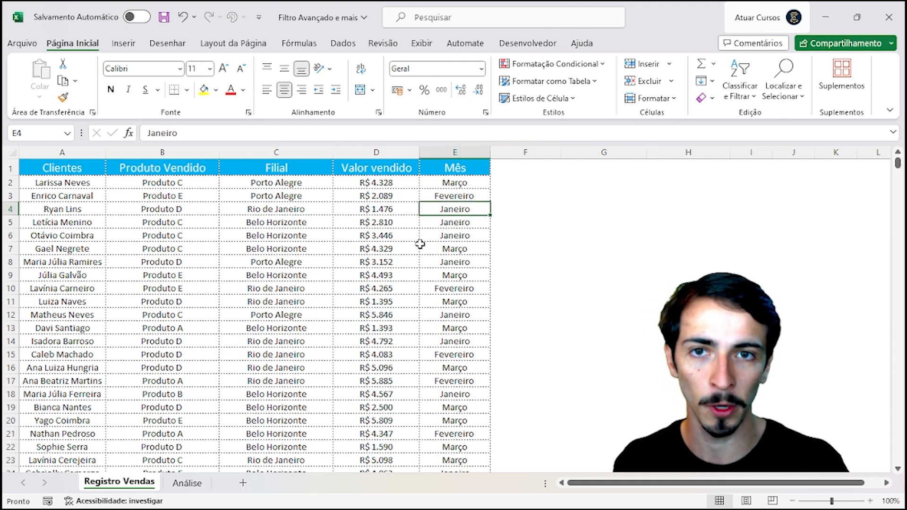
pyautogui.moveTo(77, 152); pyautogui.dragTo(431, 149)
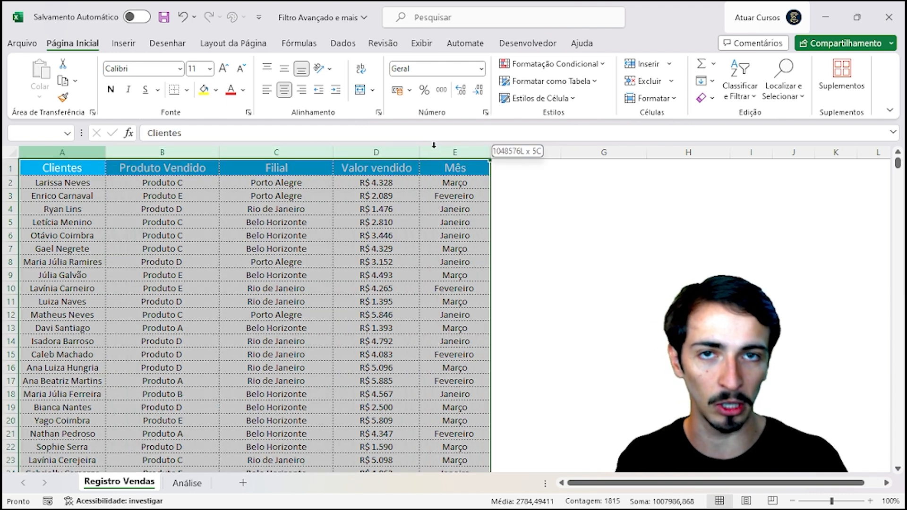
# Step: Switch between Registro Vendas and Análise, clearing the selection and picking an empty column A cell
pyautogui.click(198, 487)
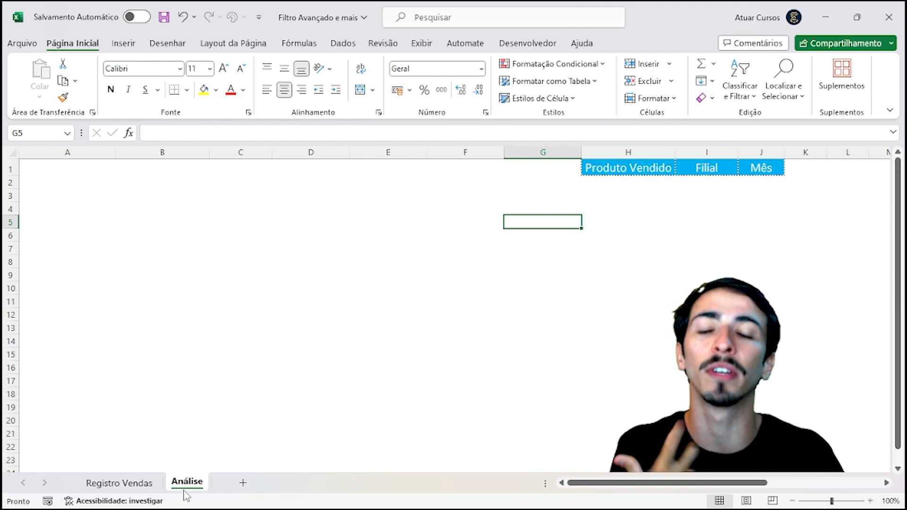
pyautogui.moveTo(140, 509)
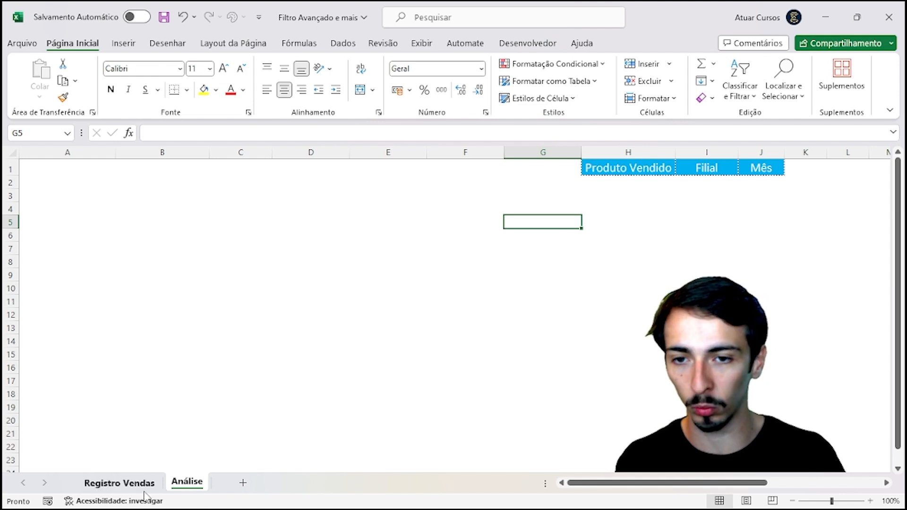
pyautogui.click(134, 483)
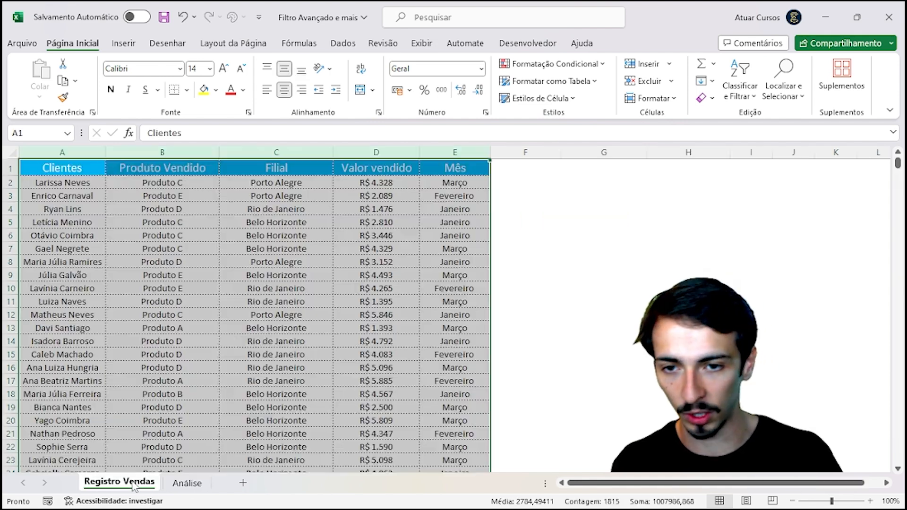
pyautogui.click(165, 326)
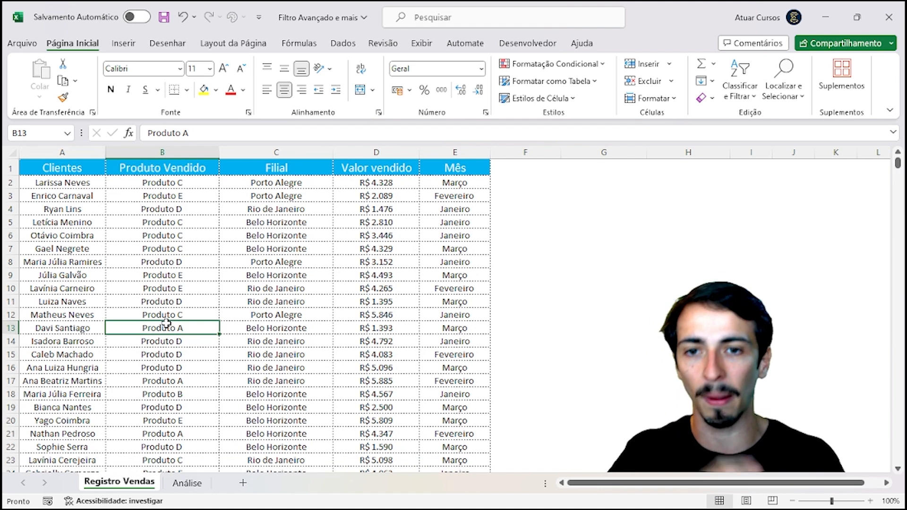
pyautogui.click(192, 484)
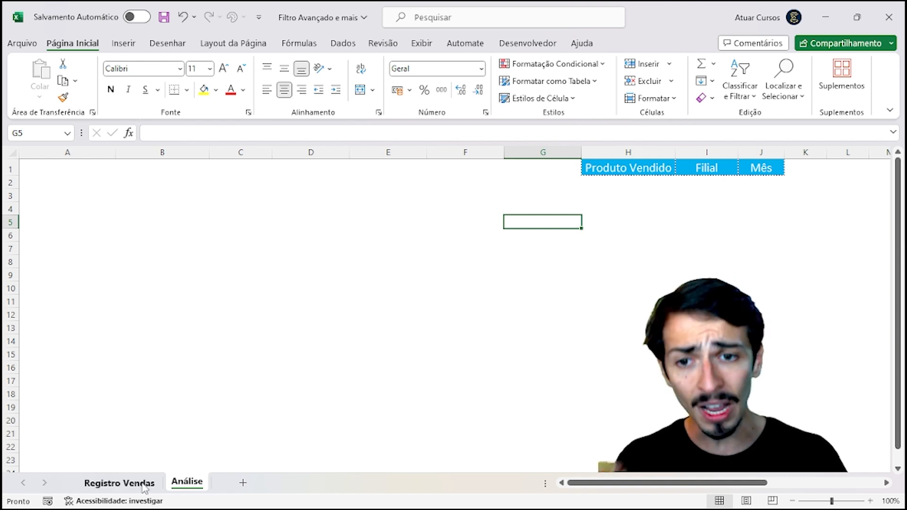
pyautogui.click(119, 482)
pyautogui.click(56, 181)
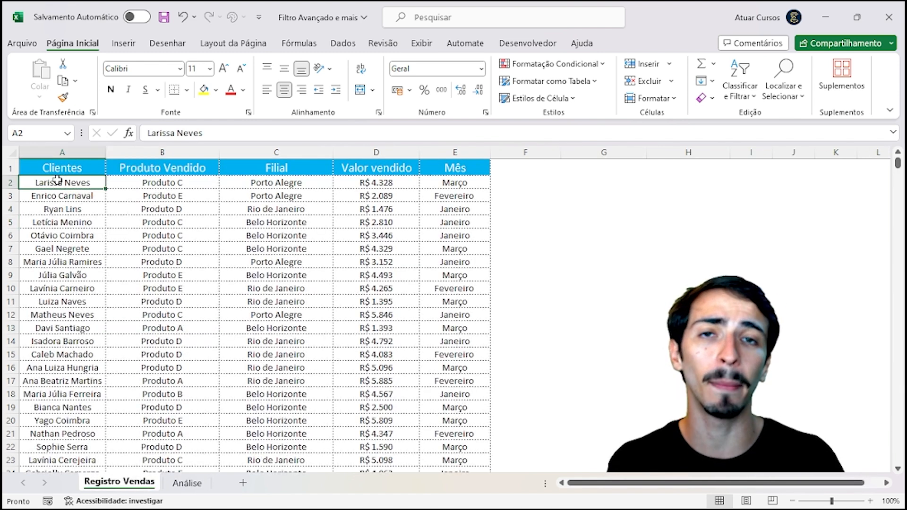
pyautogui.click(187, 482)
pyautogui.click(93, 210)
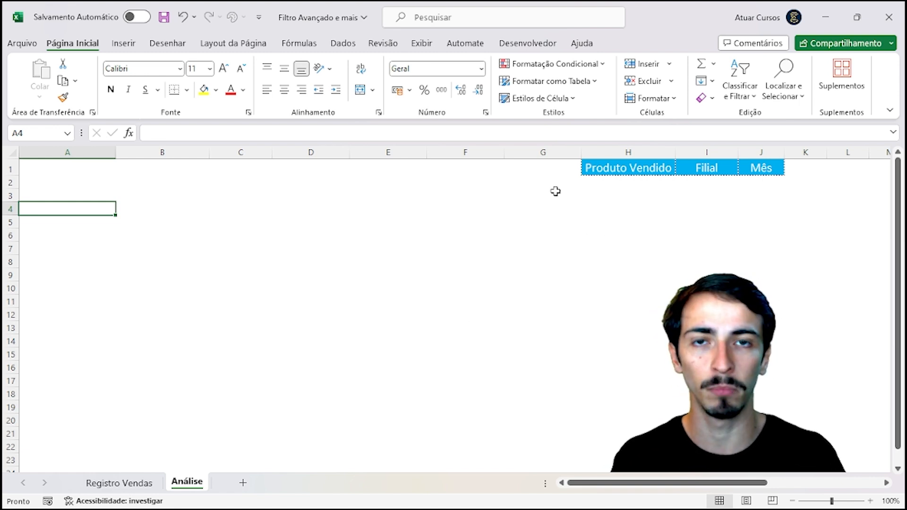
pyautogui.click(134, 486)
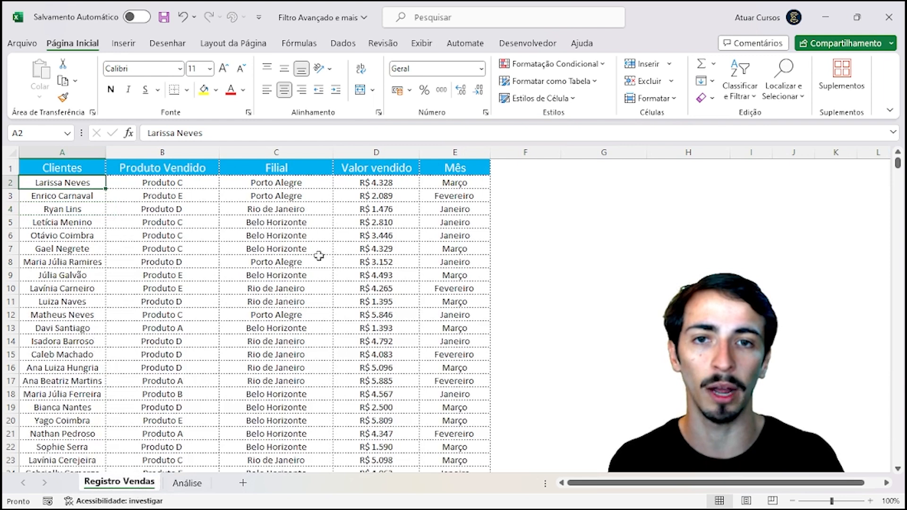
# Step: Point out Janeiro, Belo Horizonte and the products sold in rows 2 to 10
pyautogui.click(477, 204)
pyautogui.click(279, 233)
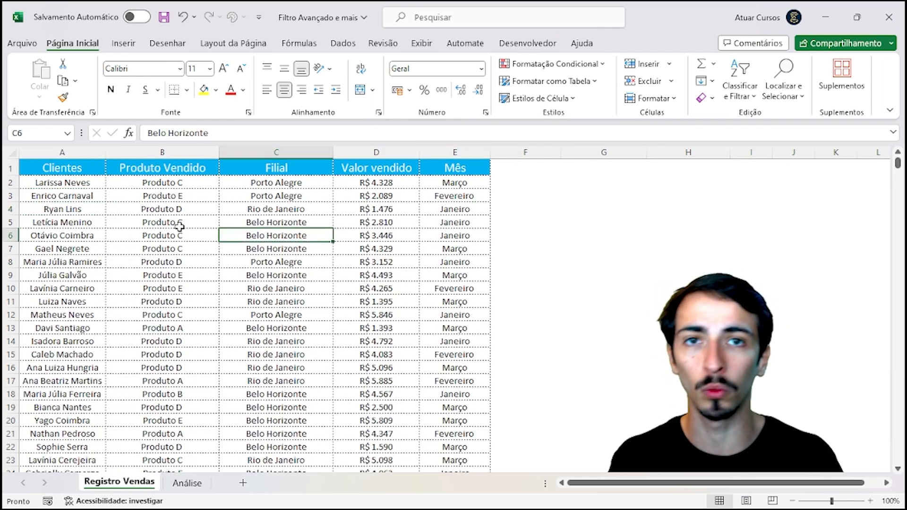
pyautogui.click(180, 225)
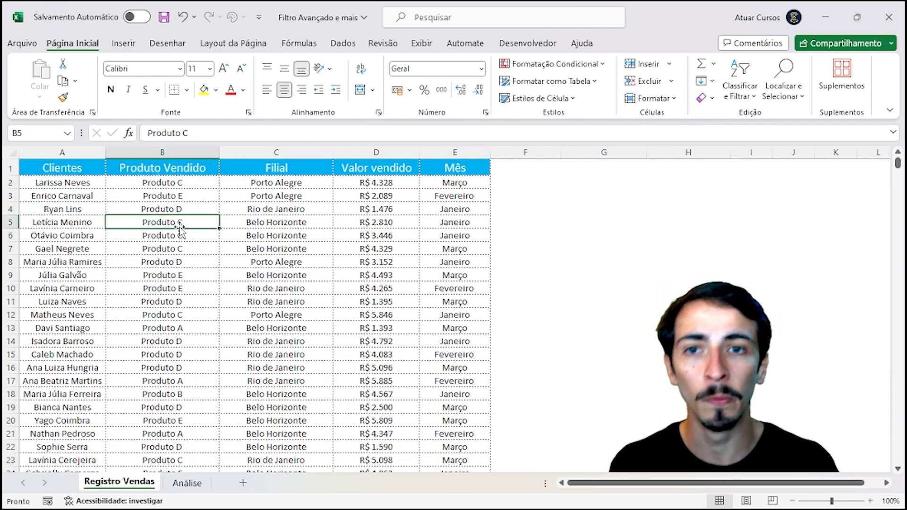
pyautogui.click(185, 184)
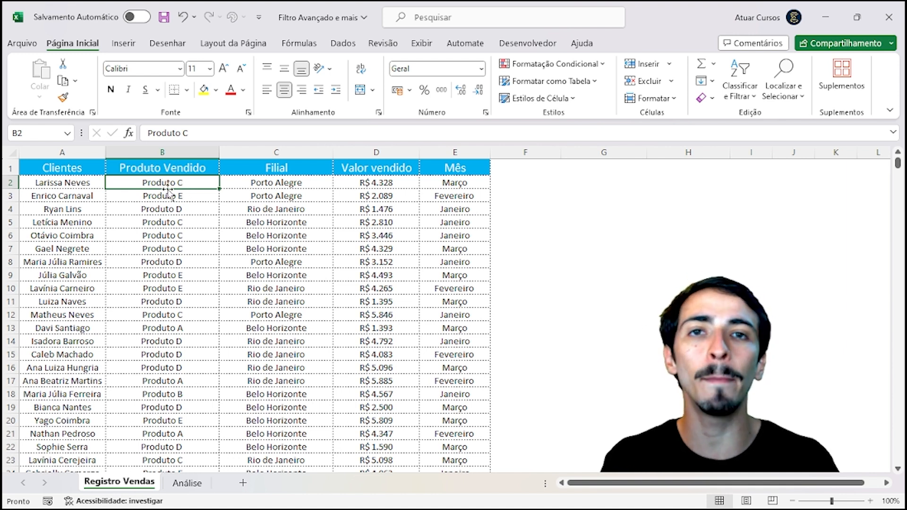
pyautogui.click(199, 223)
pyautogui.click(197, 236)
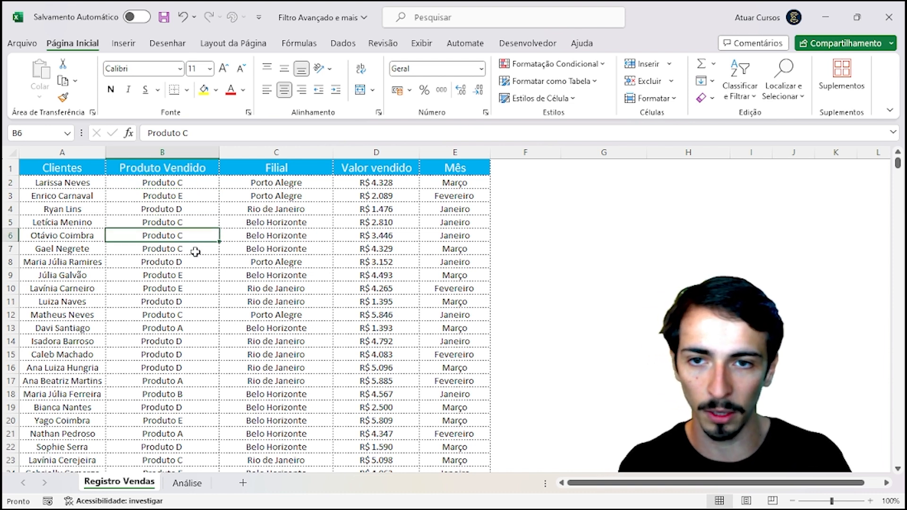
pyautogui.click(195, 249)
pyautogui.click(194, 272)
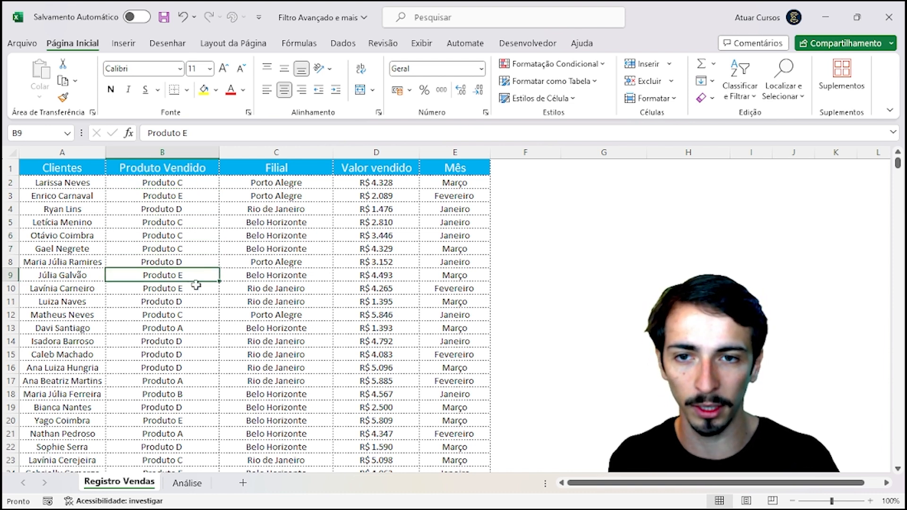
pyautogui.click(194, 288)
# Step: Mark example runs of Mês and Filial values, then reduce to a single cell
pyautogui.moveTo(466, 275); pyautogui.dragTo(464, 313)
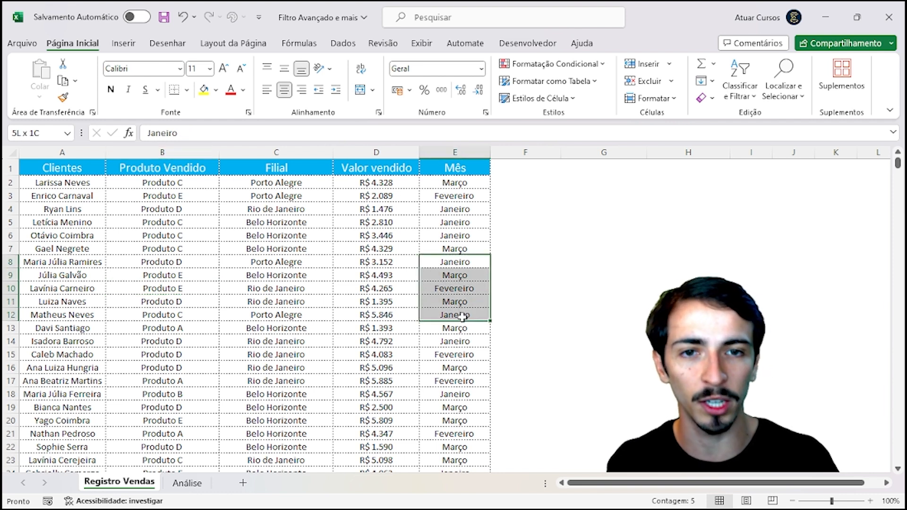
pyautogui.moveTo(289, 181); pyautogui.dragTo(294, 392)
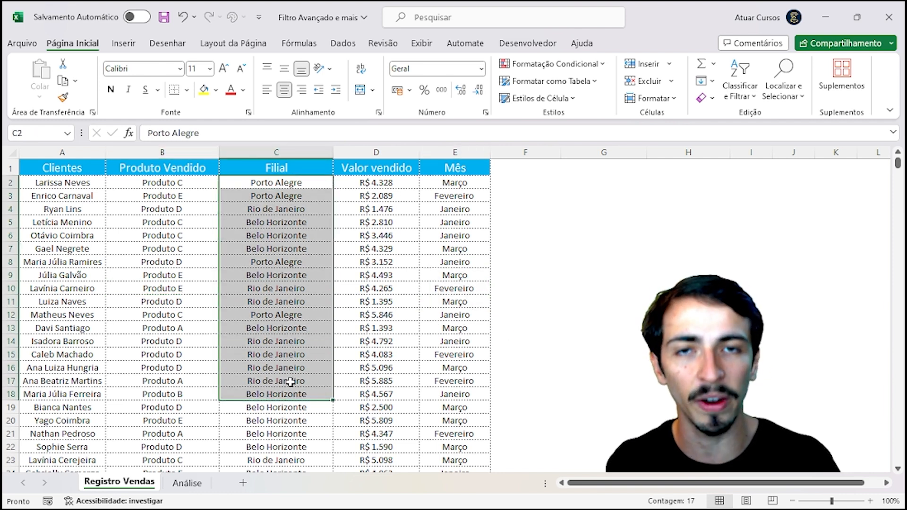
pyautogui.click(266, 228)
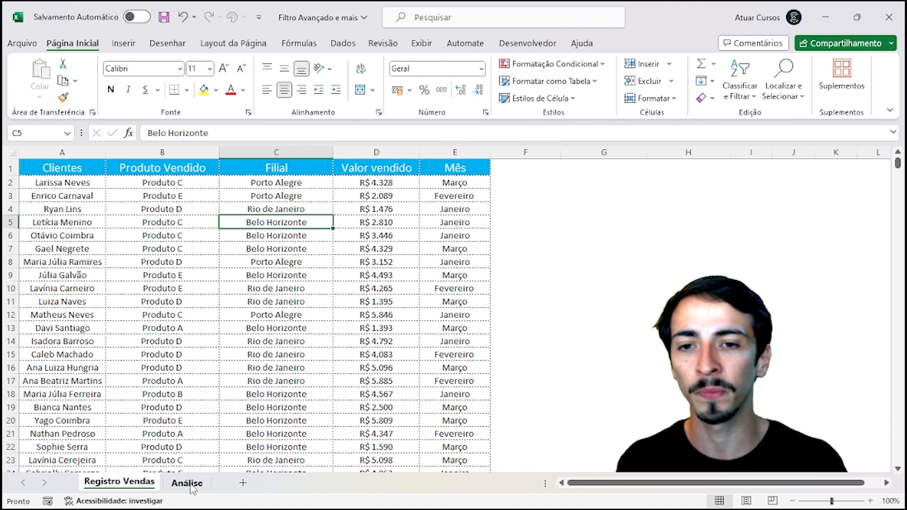
# Step: On Análise, point to the cells under the Produto Vendido, Filial and Mês headers
pyautogui.click(187, 483)
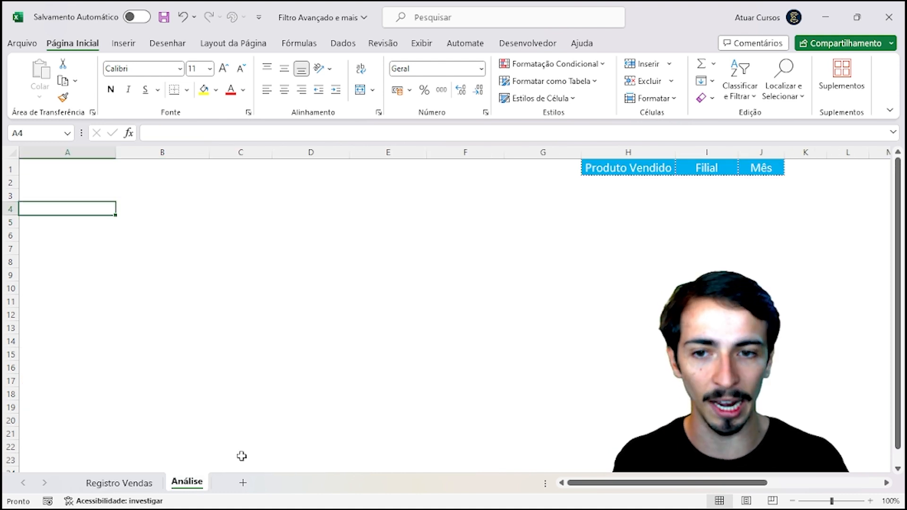
pyautogui.click(623, 185)
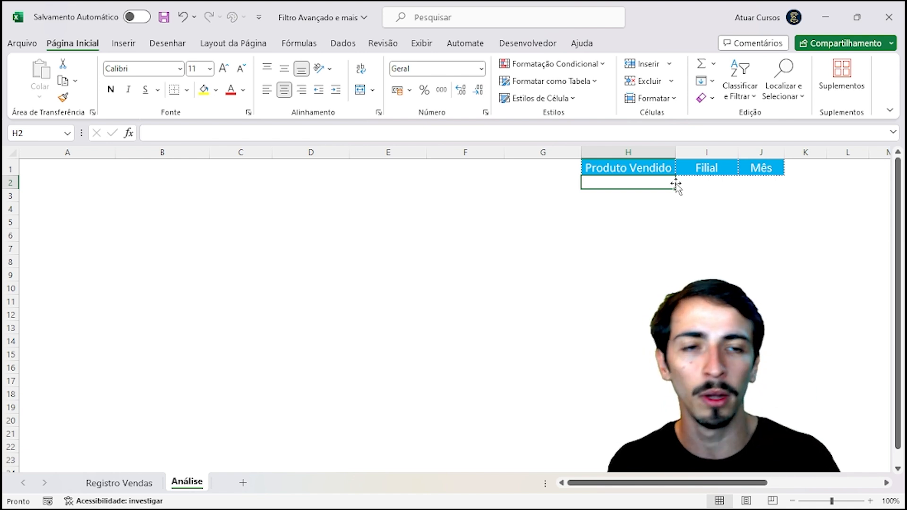
pyautogui.click(712, 185)
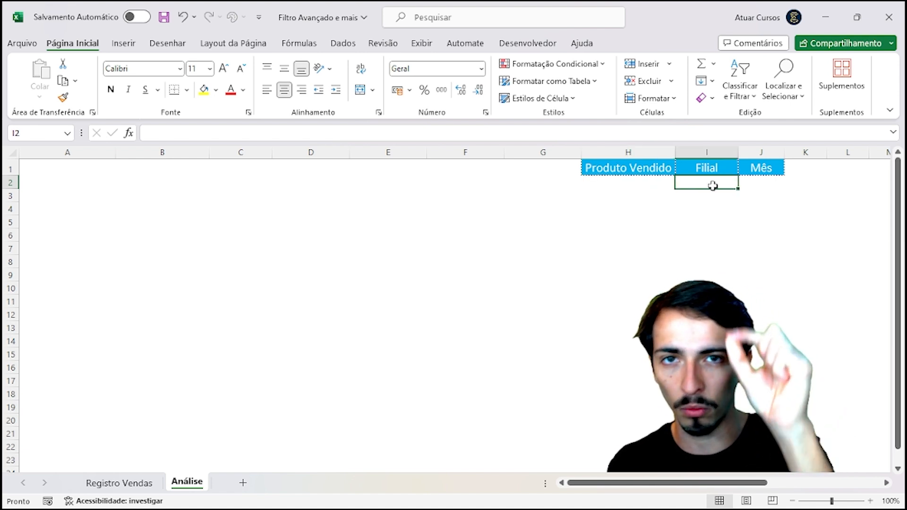
pyautogui.click(777, 181)
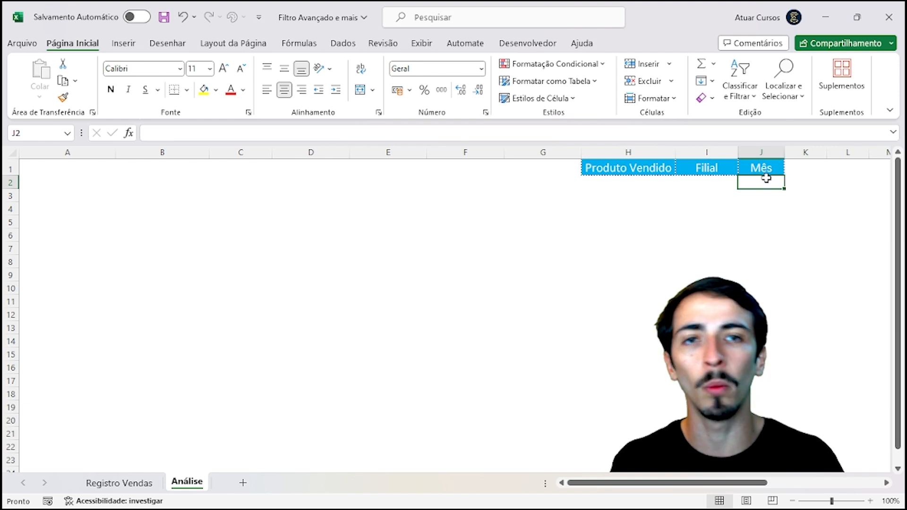
pyautogui.click(141, 487)
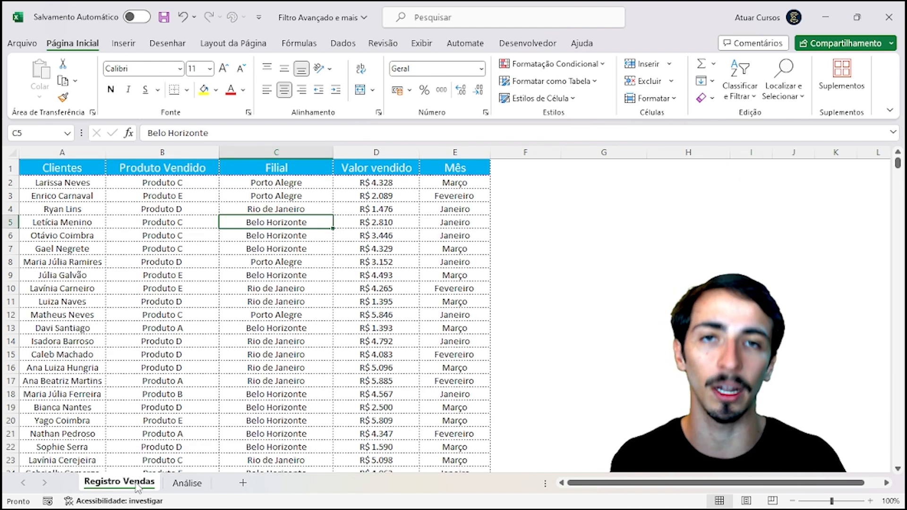
# Step: Copy the Produto Vendido values B2:B363 and paste them into Análise starting at S1
pyautogui.click(171, 182)
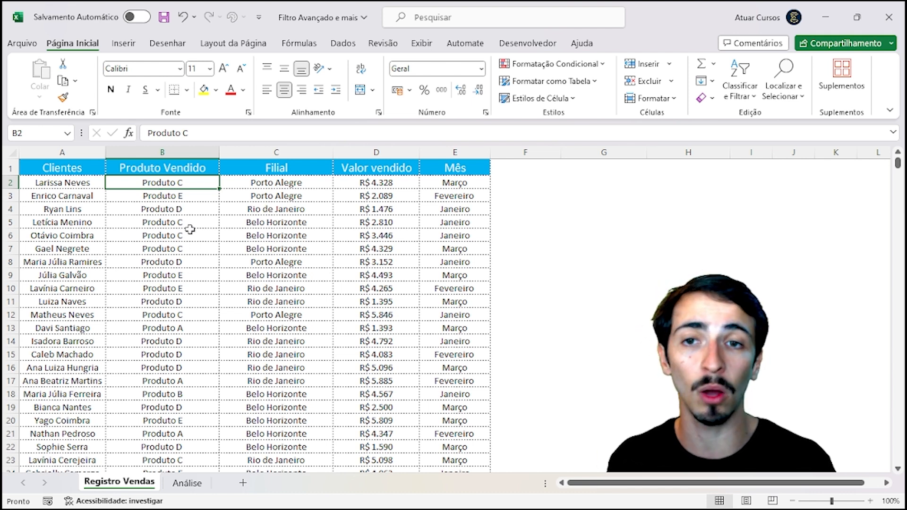
pyautogui.hotkey('ctrl', 'shift', 'Down')
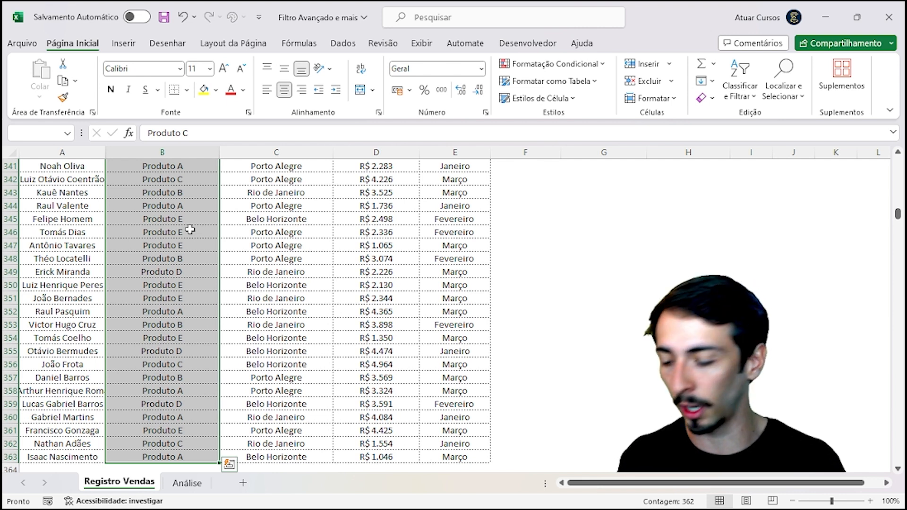
pyautogui.hotkey('ctrl', 'c')
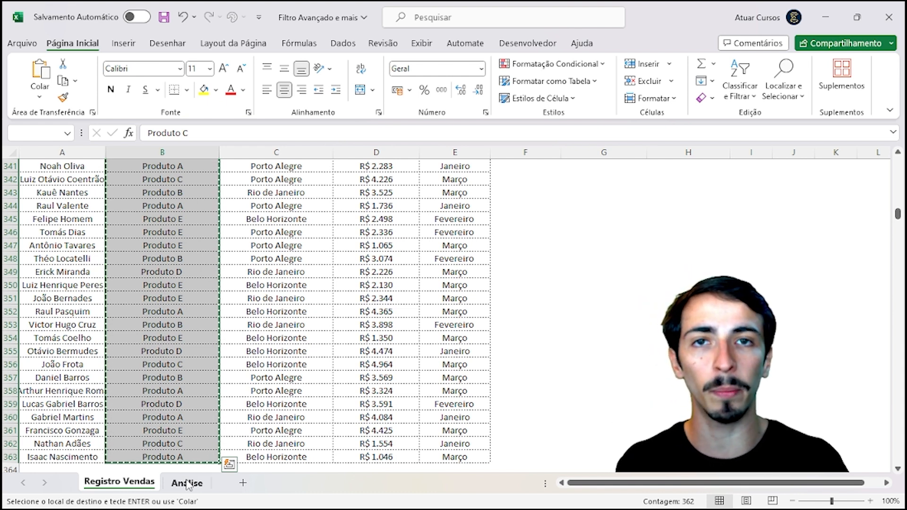
pyautogui.click(188, 484)
pyautogui.click(670, 248)
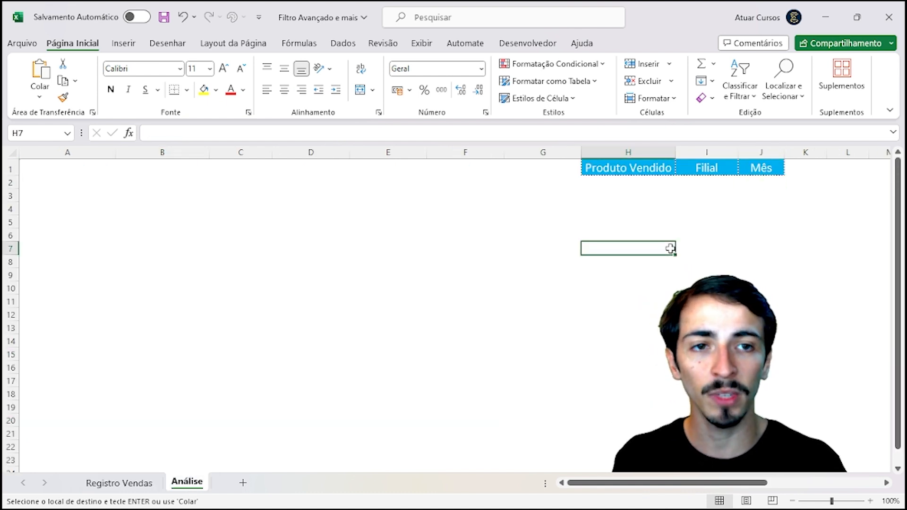
pyautogui.press('Right')
pyautogui.press('Right')
pyautogui.press('Right')
pyautogui.press('Right')
pyautogui.press('Right')
pyautogui.press('Right')
pyautogui.press('Right')
pyautogui.press('Right')
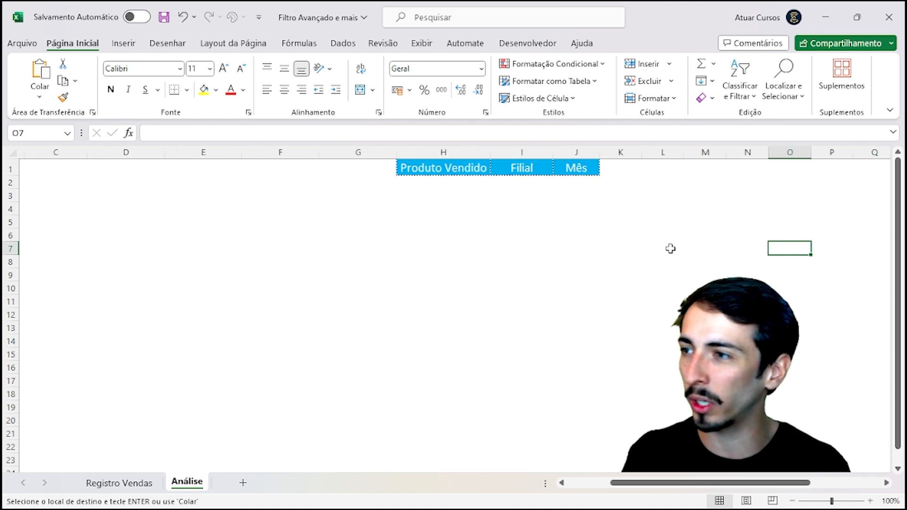
pyautogui.press('Right')
pyautogui.press('Right')
pyautogui.press('Right')
pyautogui.press('Right')
pyautogui.press('Right')
pyautogui.press('Right')
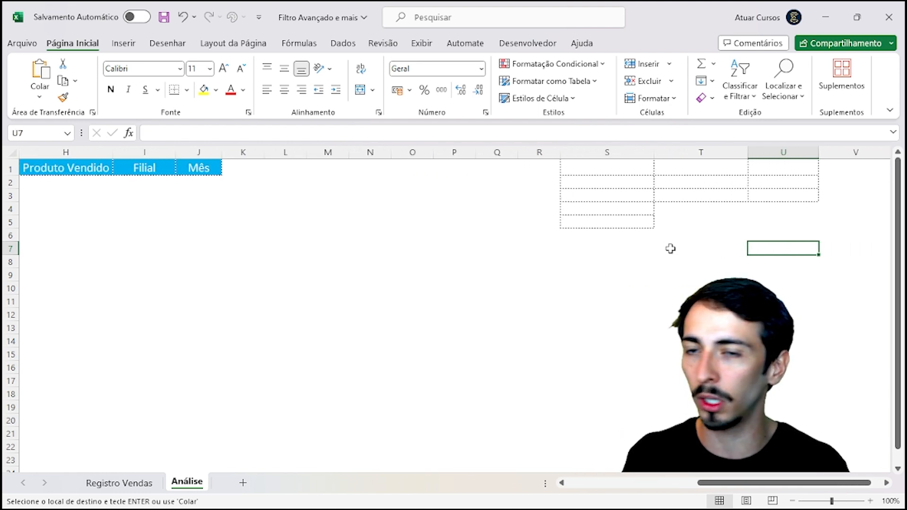
pyautogui.click(526, 172)
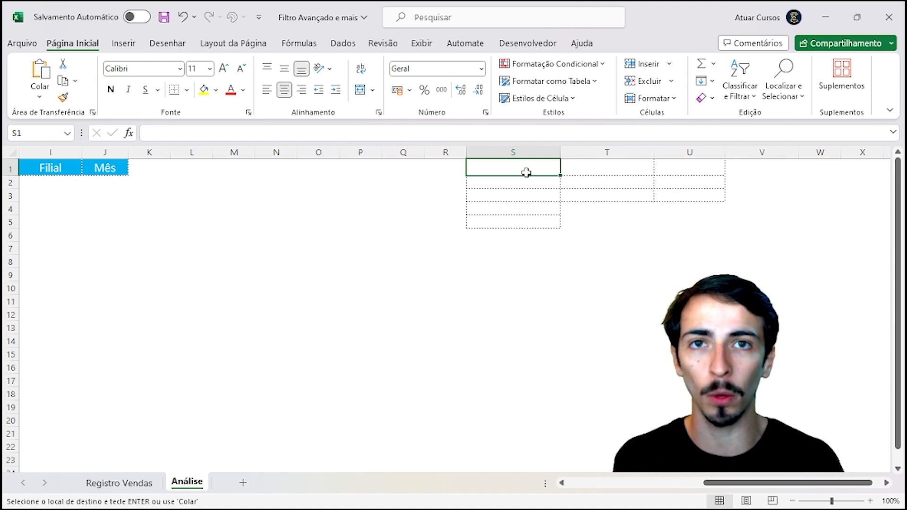
pyautogui.hotkey('ctrl', 'v')
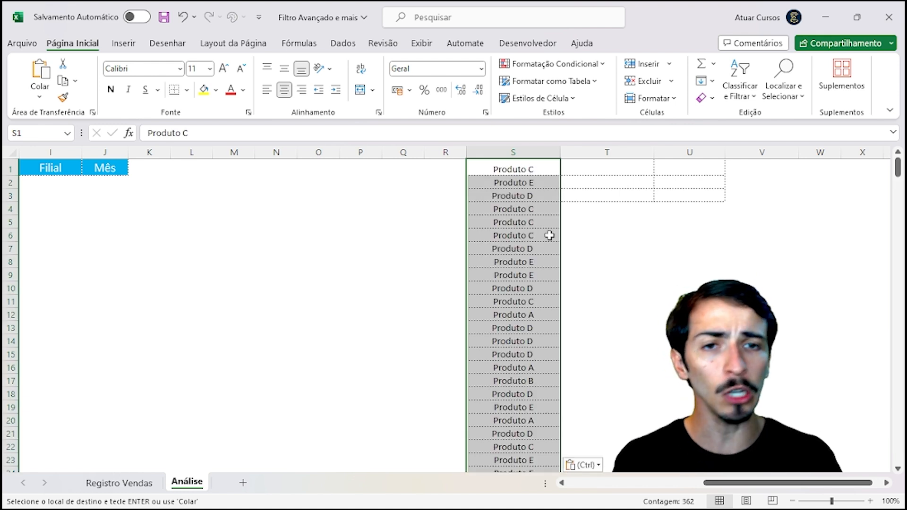
pyautogui.click(234, 394)
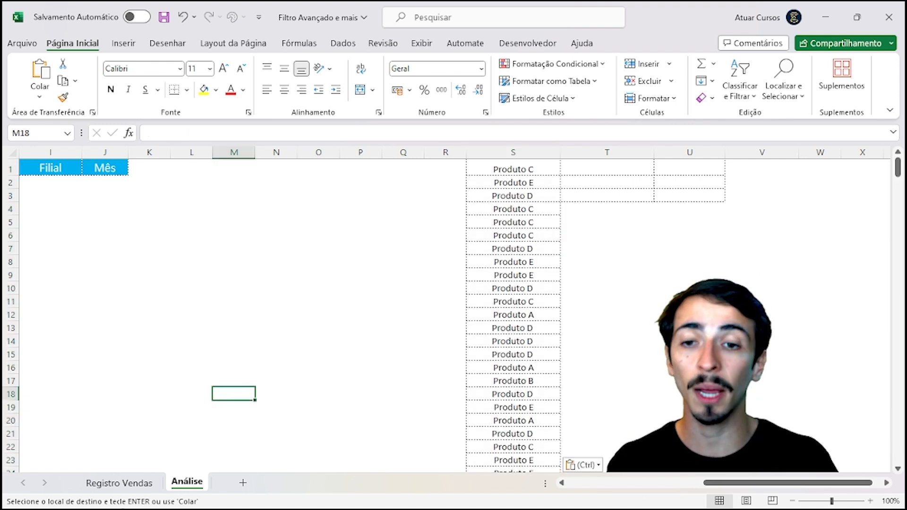
pyautogui.click(136, 484)
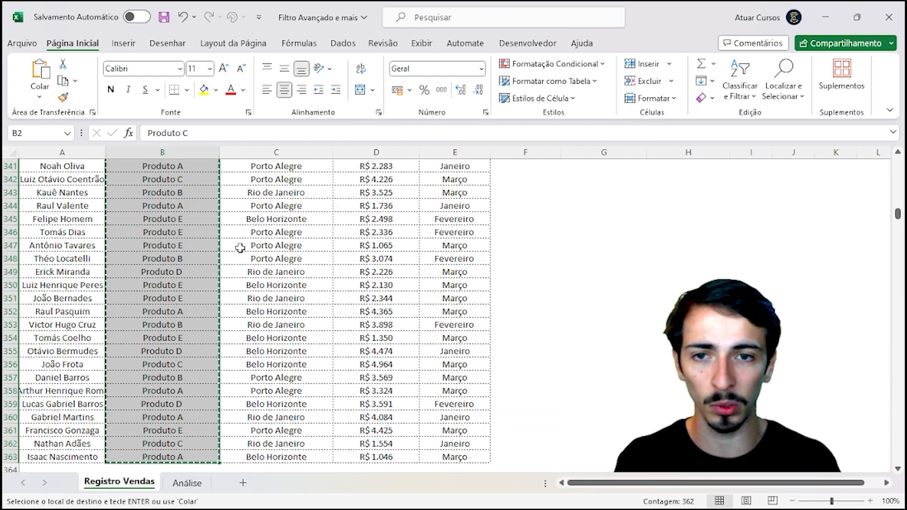
# Step: Cancel the product copy, then select and copy the Filial values C2:C363
pyautogui.press('Escape')
pyautogui.scroll(20, 209, 299)
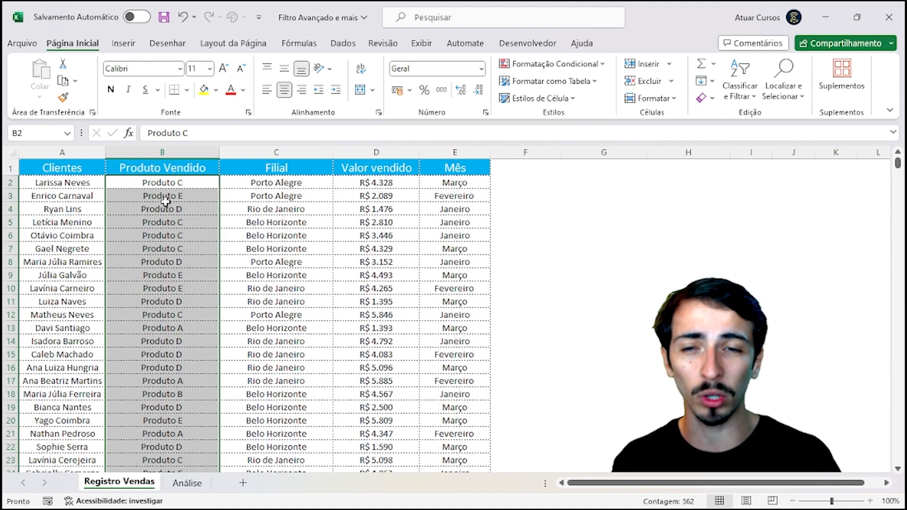
pyautogui.press('Up')
pyautogui.press('Down')
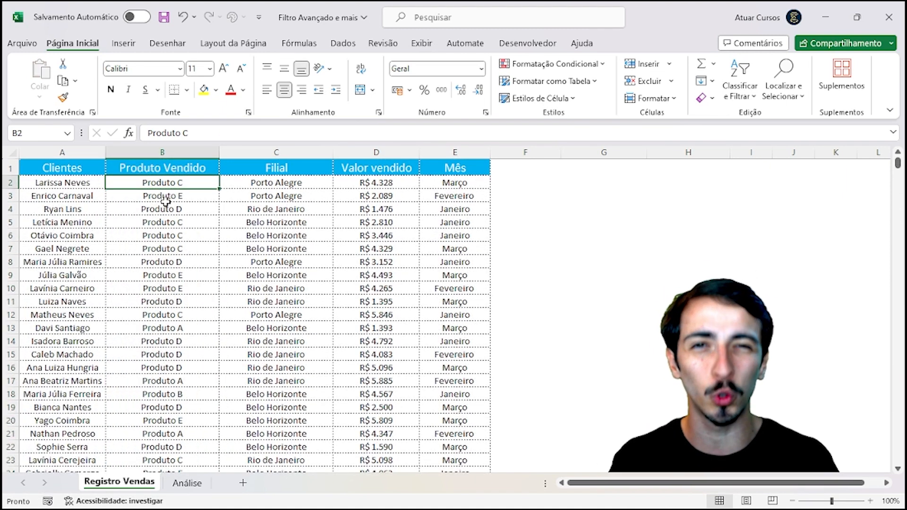
pyautogui.press('Up')
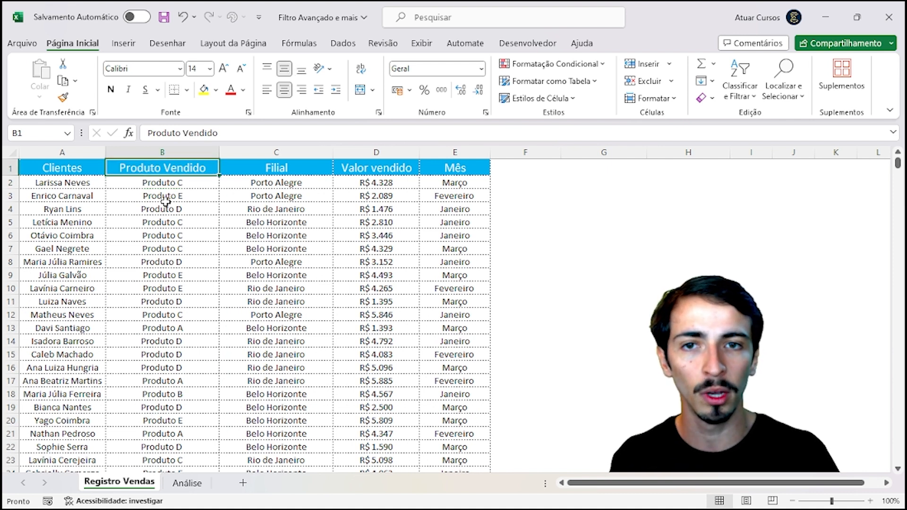
pyautogui.press('Right')
pyautogui.press('Down')
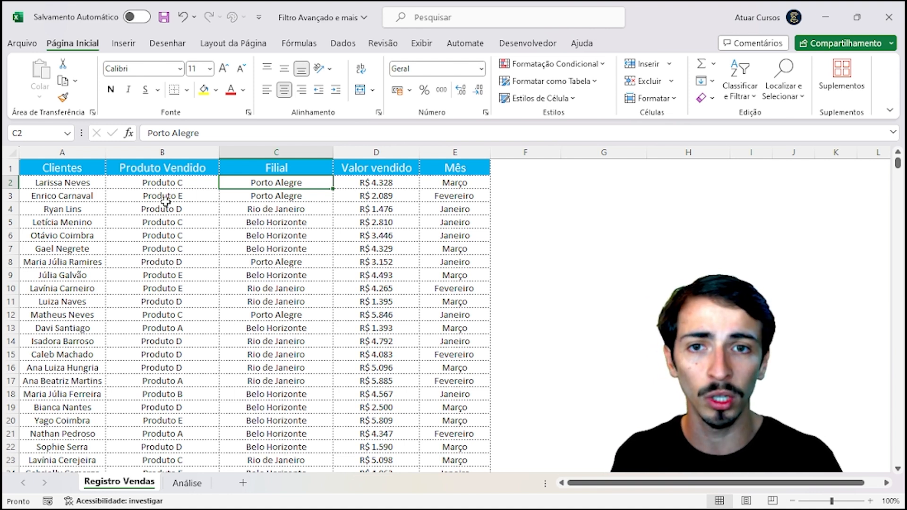
pyautogui.hotkey('ctrl', 'shift', 'Down')
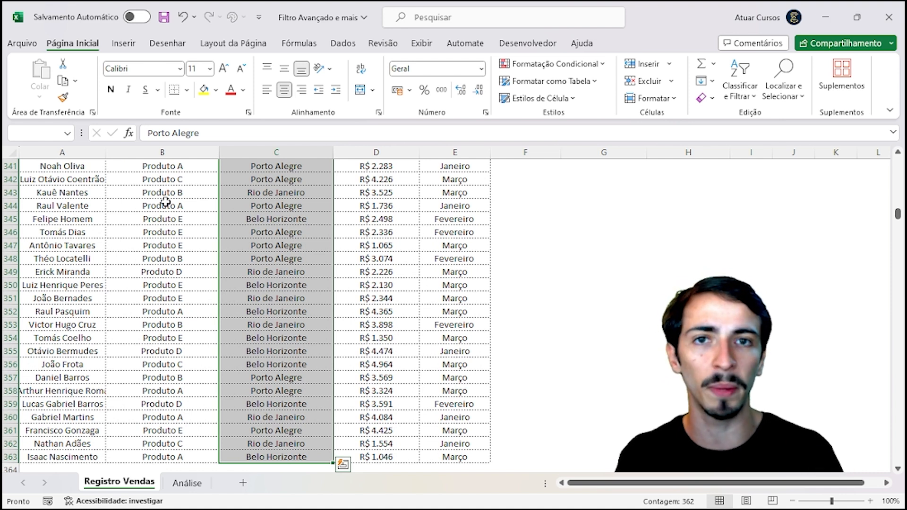
pyautogui.hotkey('ctrl', 'c')
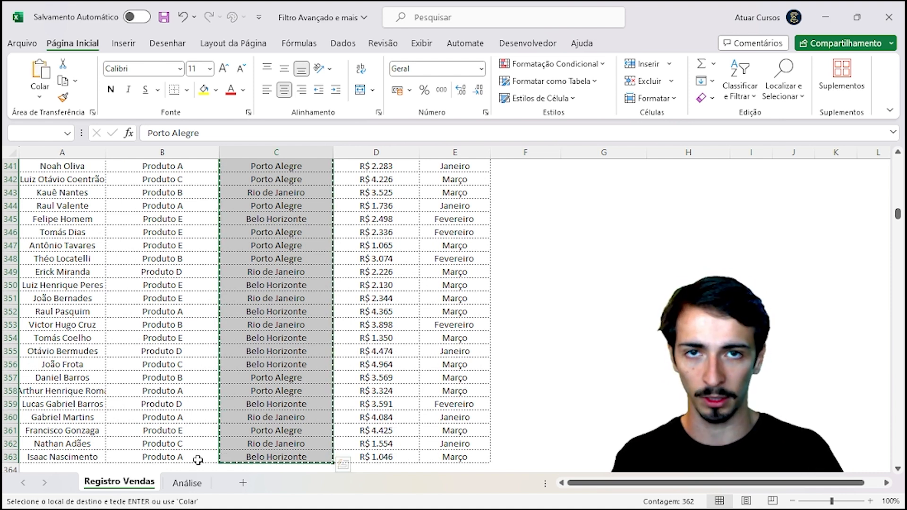
# Step: Paste the branch values into Análise cell T1 and return to Registro Vendas
pyautogui.click(182, 483)
pyautogui.click(619, 163)
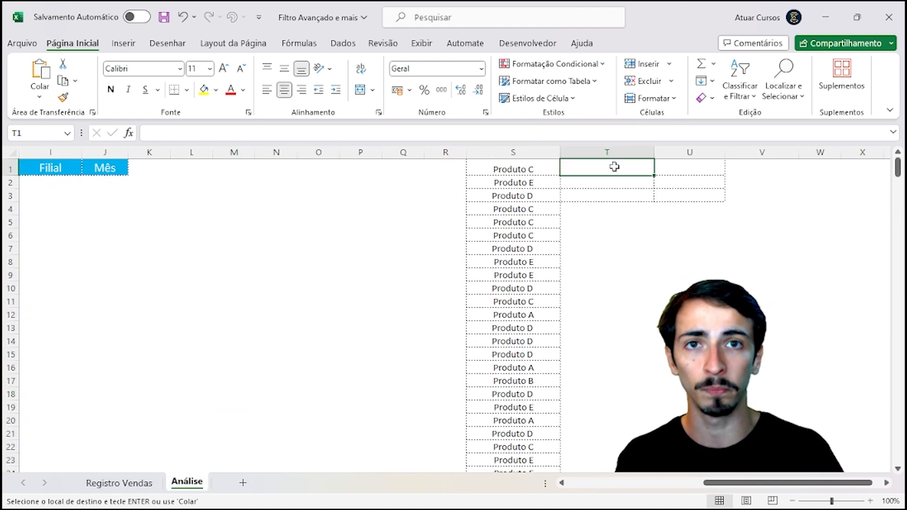
pyautogui.hotkey('ctrl', 'v')
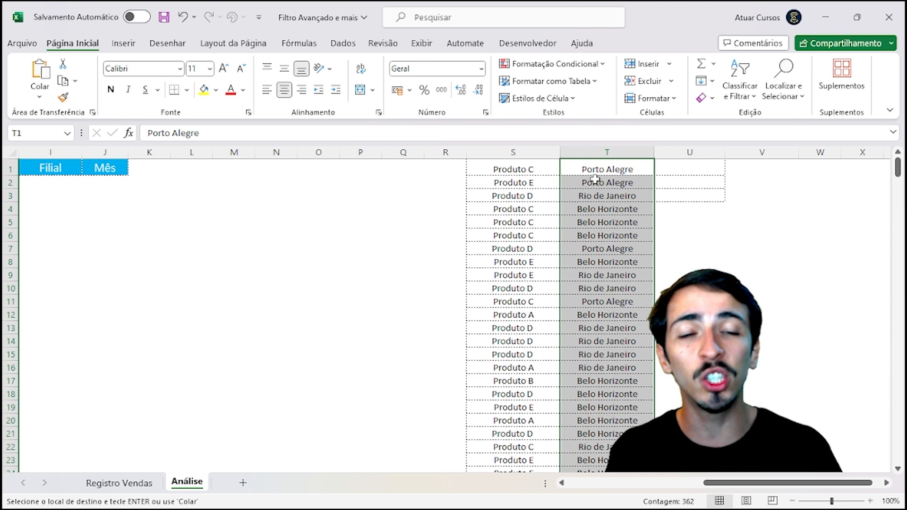
pyautogui.click(594, 180)
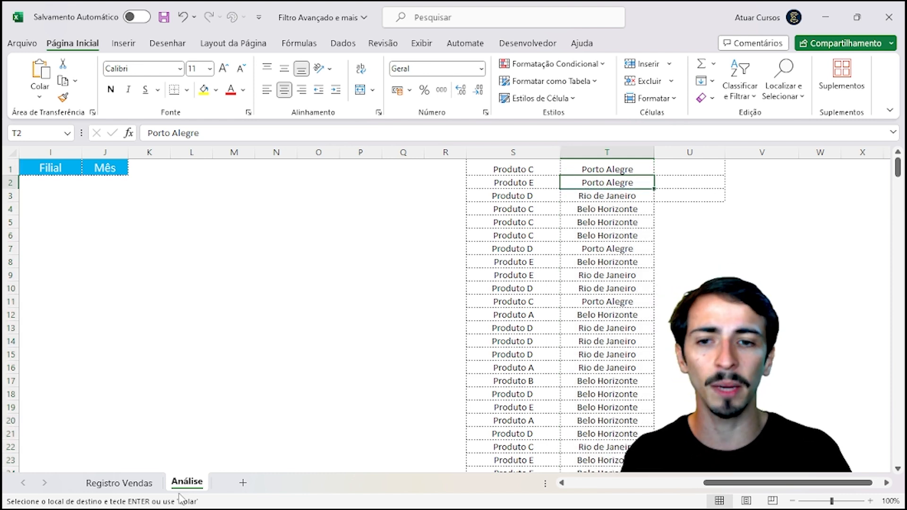
pyautogui.click(146, 487)
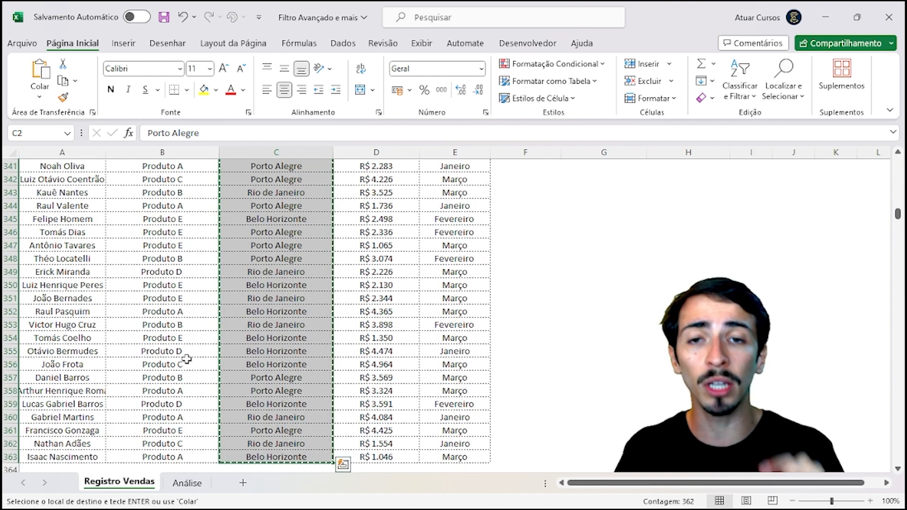
# Step: Copy the Mês values E2:E363 into Análise starting at U1, then end the copy mode
pyautogui.press('Escape')
pyautogui.scroll(20, 187, 359)
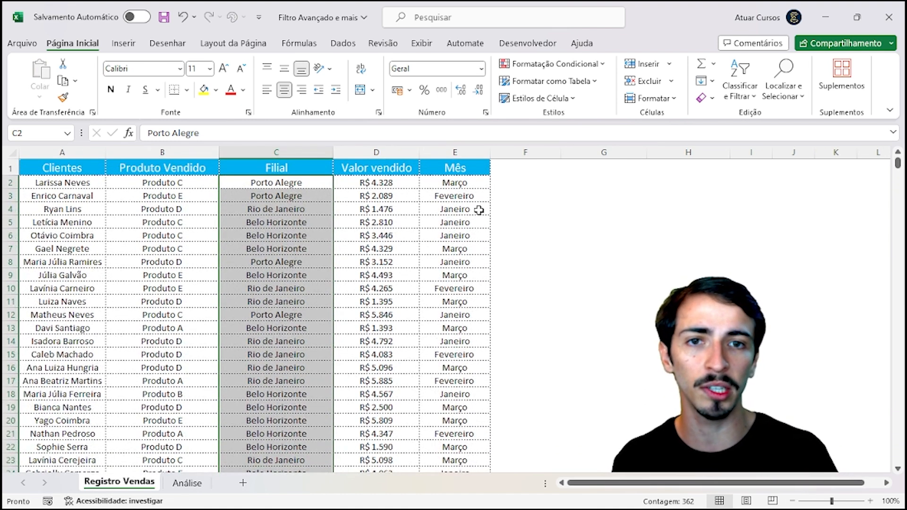
pyautogui.click(471, 183)
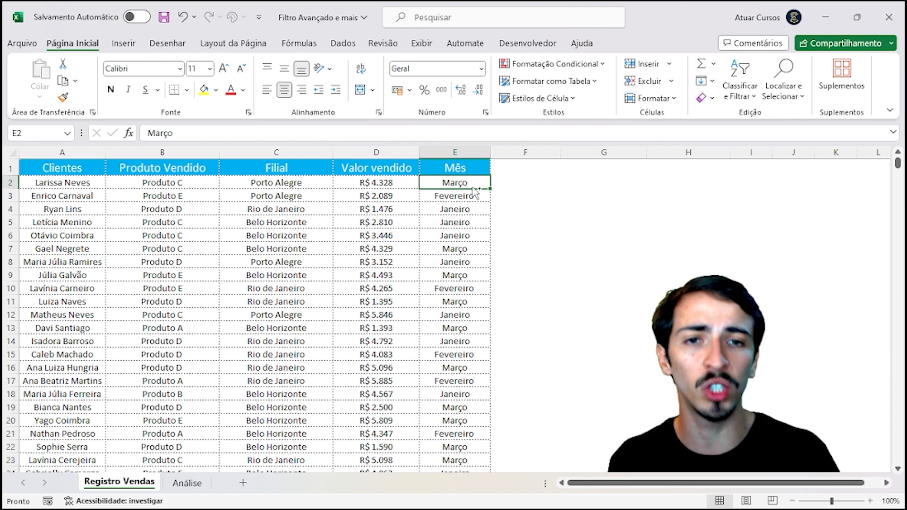
pyautogui.hotkey('ctrl', 'shift', 'Down')
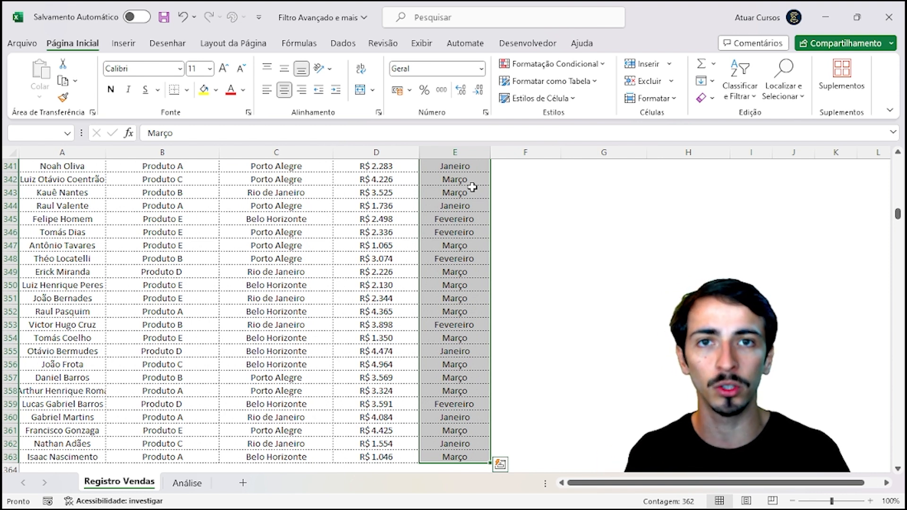
pyautogui.hotkey('ctrl', 'c')
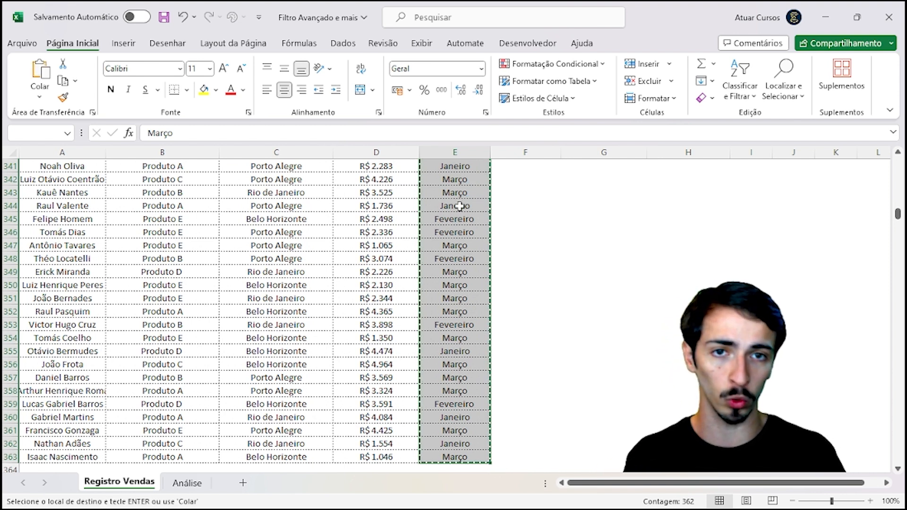
pyautogui.click(187, 483)
pyautogui.click(705, 163)
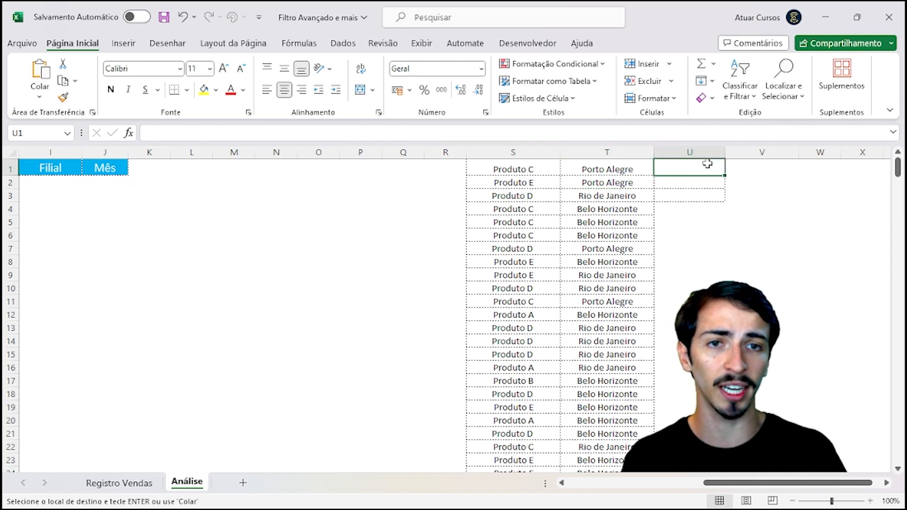
pyautogui.hotkey('ctrl', 'v')
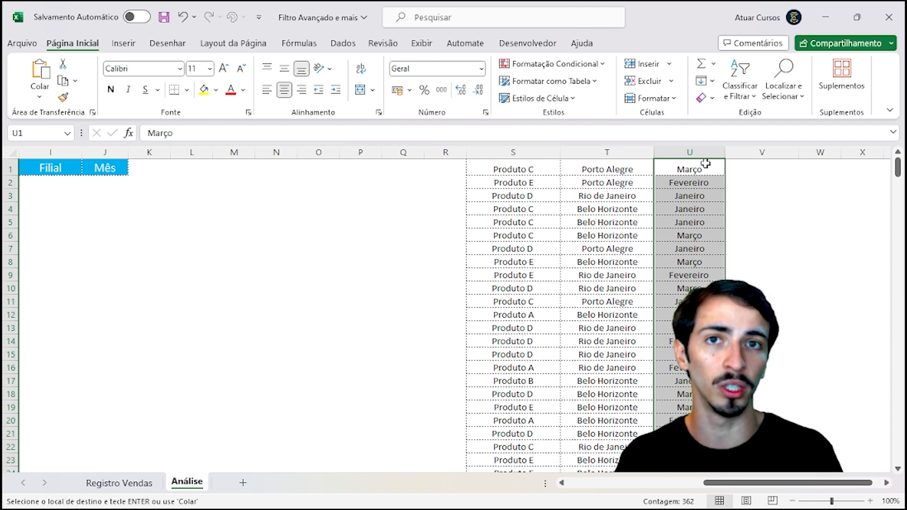
pyautogui.press('Left')
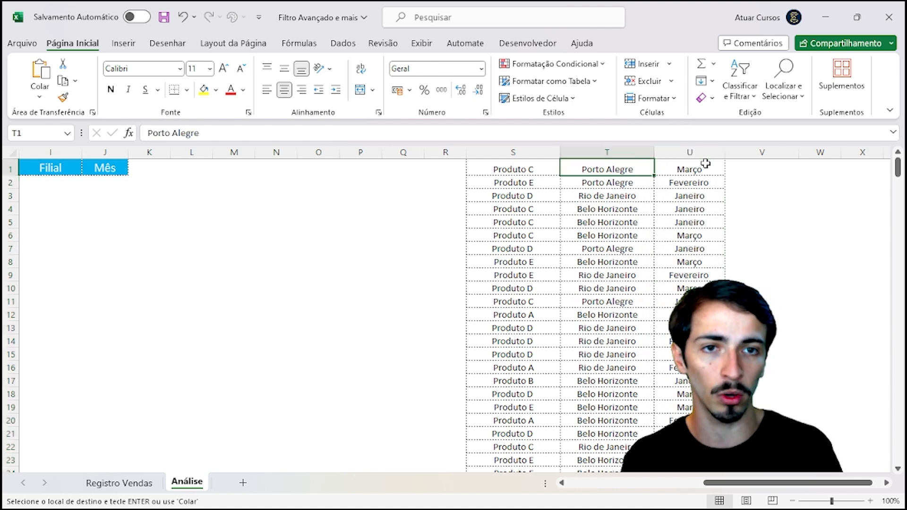
pyautogui.press('Left')
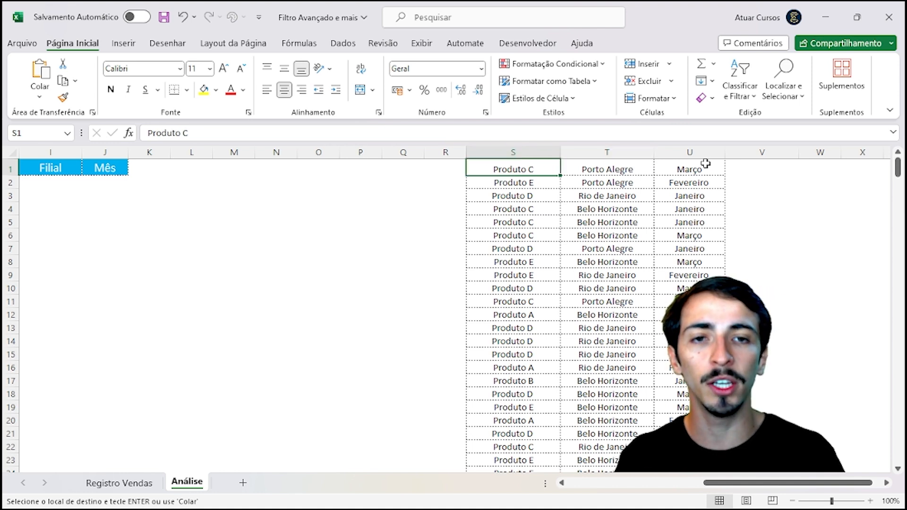
pyautogui.press('Escape')
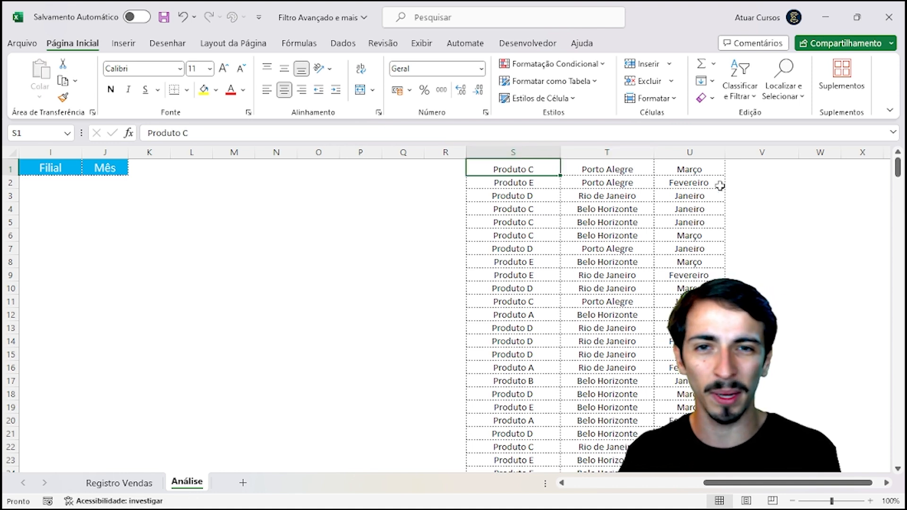
# Step: Check the Registro Vendas headers, then select the Análise product list S1:S362
pyautogui.click(135, 482)
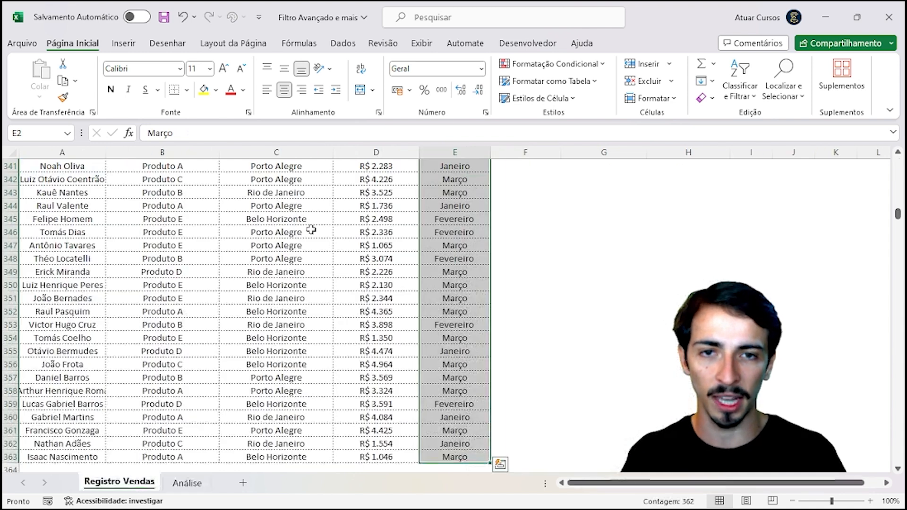
pyautogui.scroll(4, 423, 245)
pyautogui.scroll(3, 423, 245)
pyautogui.click(423, 244)
pyautogui.hotkey('ctrl', 'Up')
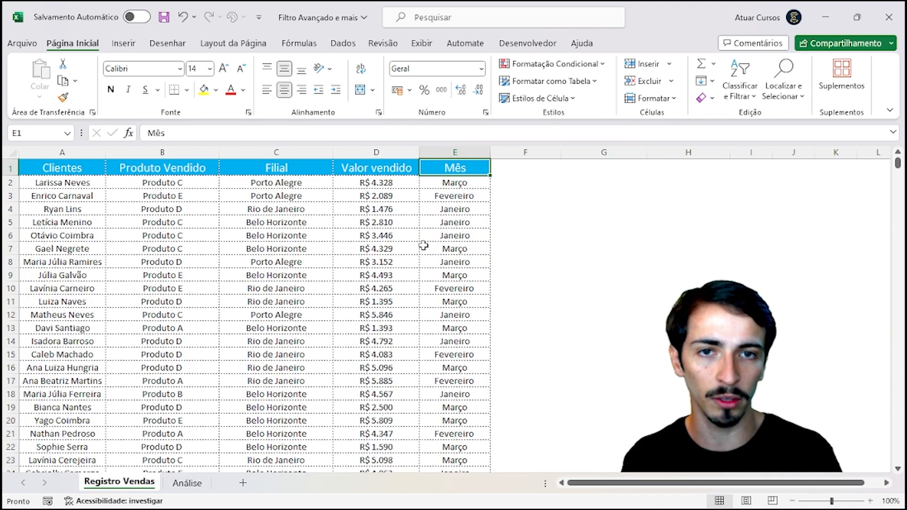
pyautogui.press('Left')
pyautogui.press('Left')
pyautogui.press('Left')
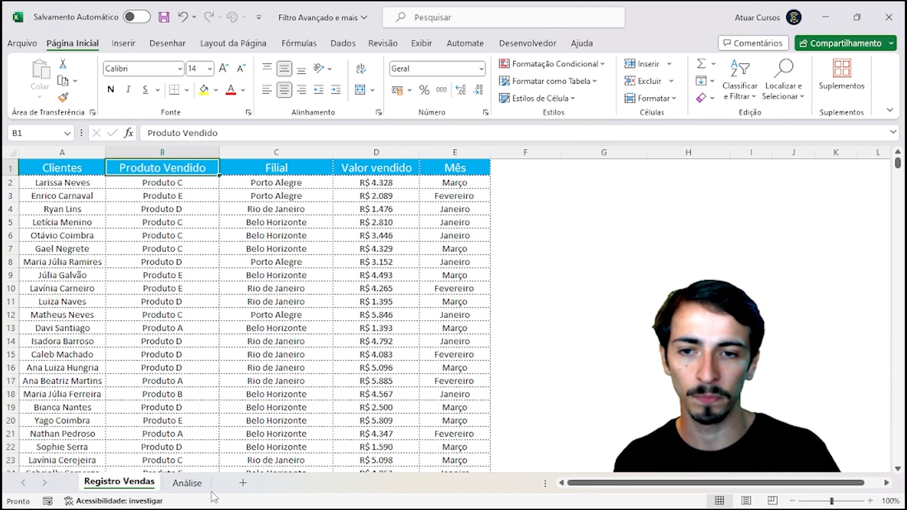
pyautogui.click(177, 483)
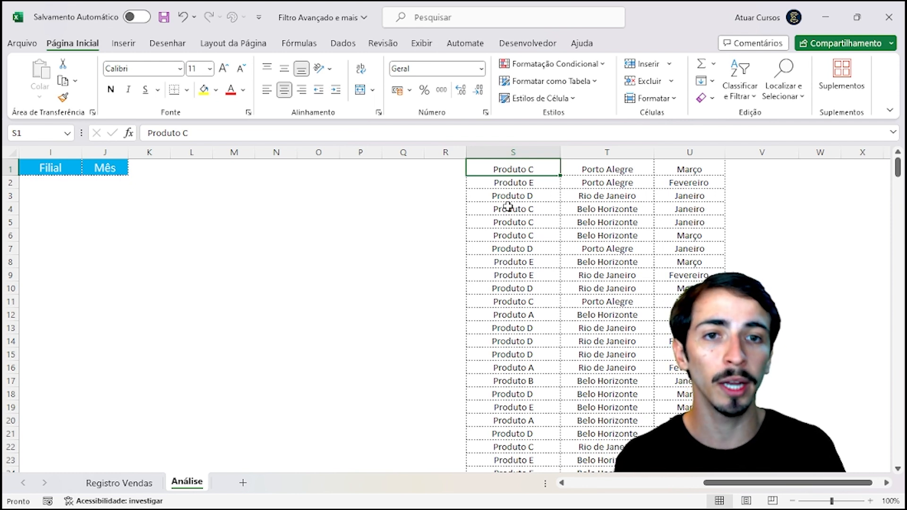
pyautogui.press('Down')
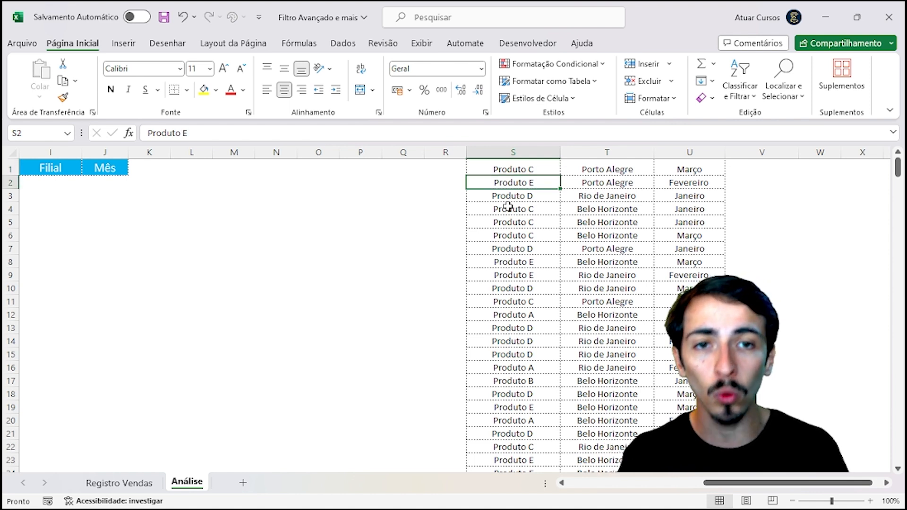
pyautogui.press('Down')
pyautogui.press('Down')
pyautogui.press('Down')
pyautogui.press('Down')
pyautogui.press('Down')
pyautogui.press('Down')
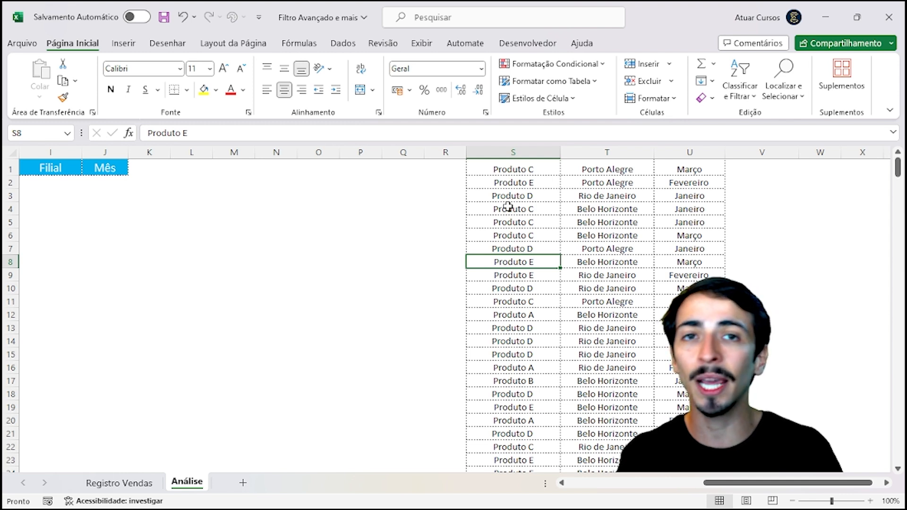
pyautogui.press('Up')
pyautogui.press('Up')
pyautogui.press('Up')
pyautogui.press('Up')
pyautogui.press('Up')
pyautogui.press('Up')
pyautogui.press('Up')
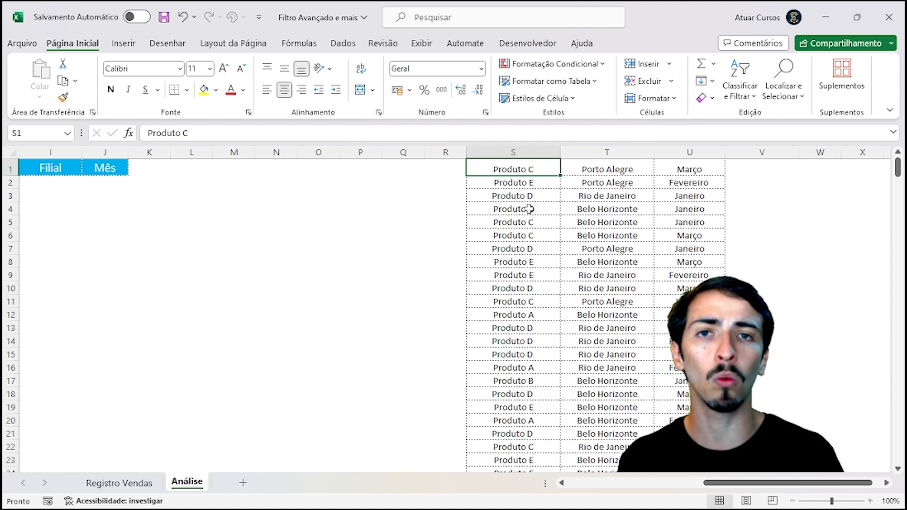
pyautogui.hotkey('ctrl', 'shift', 'Down')
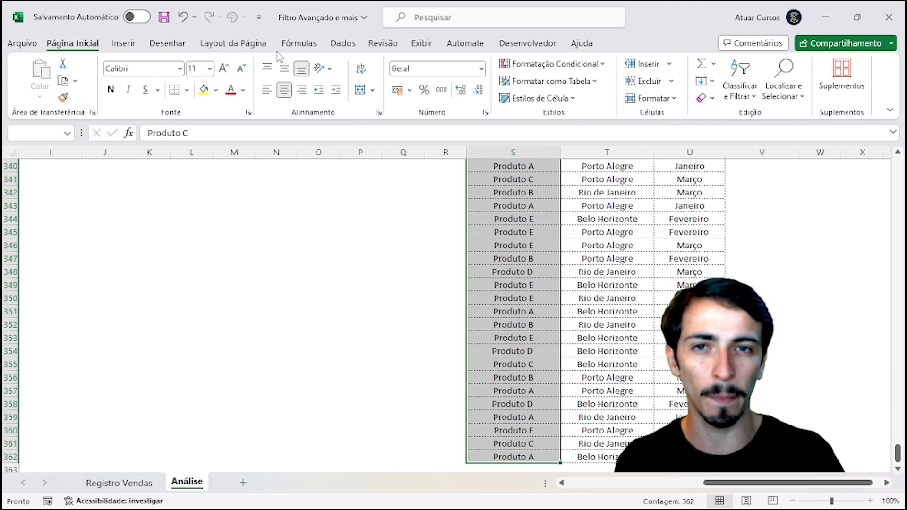
# Step: Choose Dados > Remover Duplicadas for the selected column S products
pyautogui.click(342, 45)
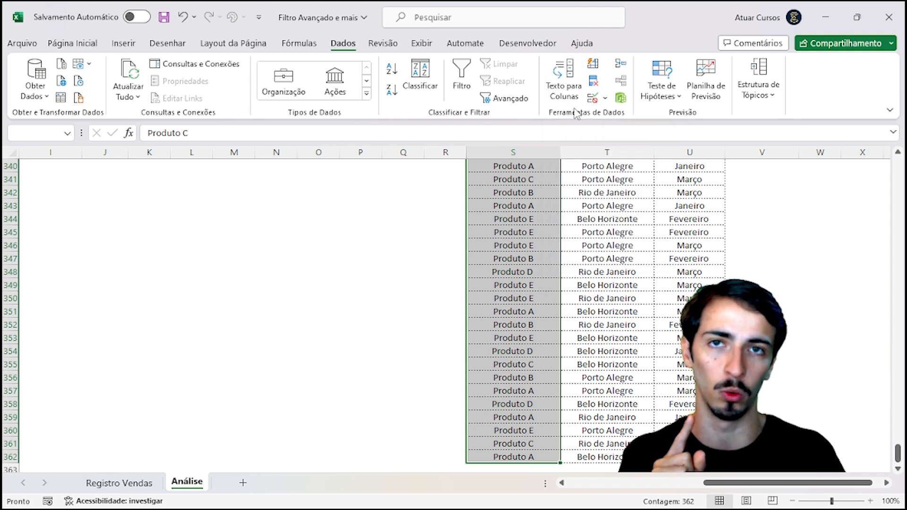
pyautogui.click(594, 85)
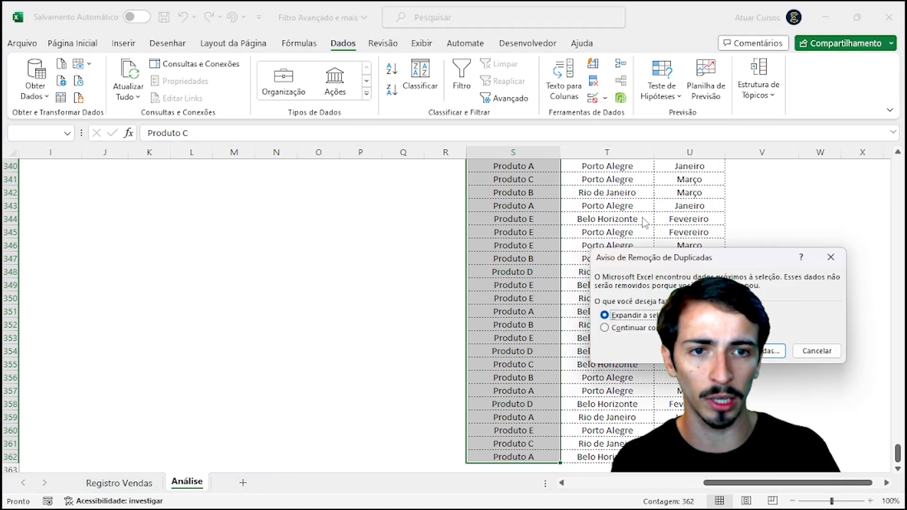
# Step: Remove duplicates from column S only, continuing with the current selection
pyautogui.click(605, 327)
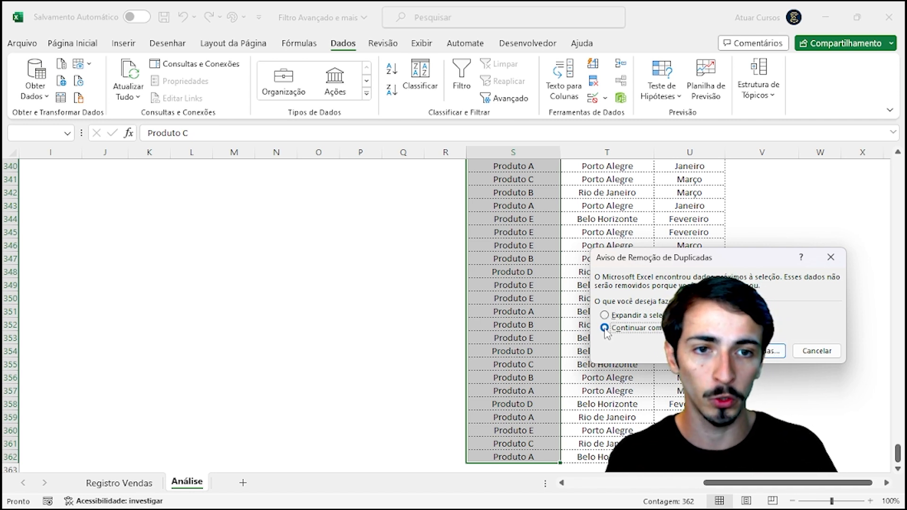
pyautogui.click(745, 351)
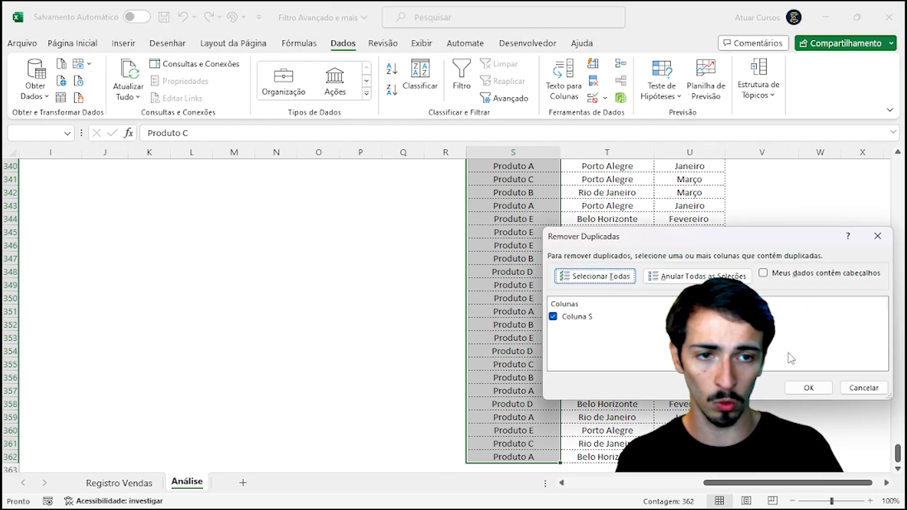
pyautogui.click(808, 387)
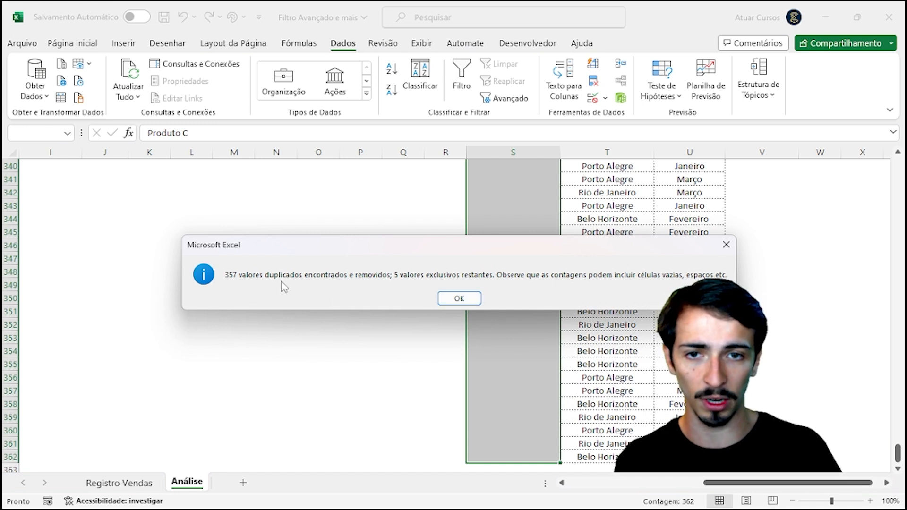
pyautogui.click(459, 298)
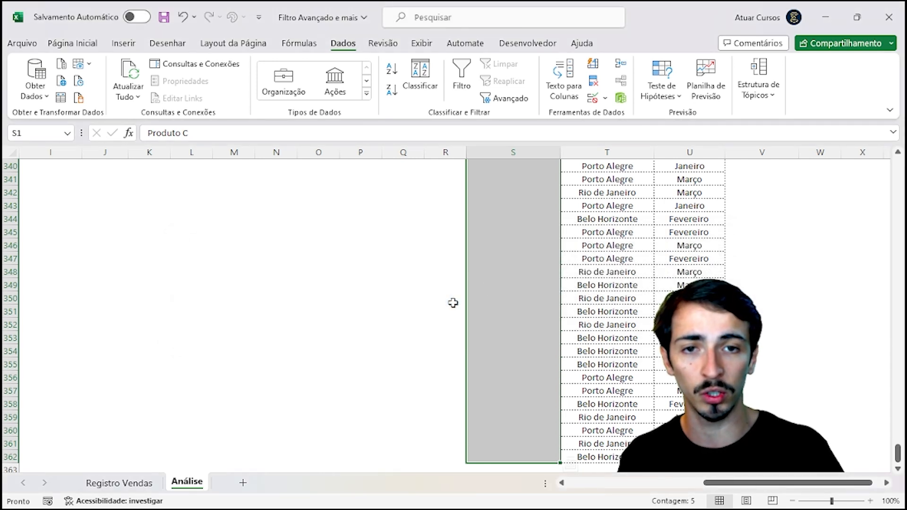
# Step: Review the five remaining products, then move to the top of column T
pyautogui.click(513, 257)
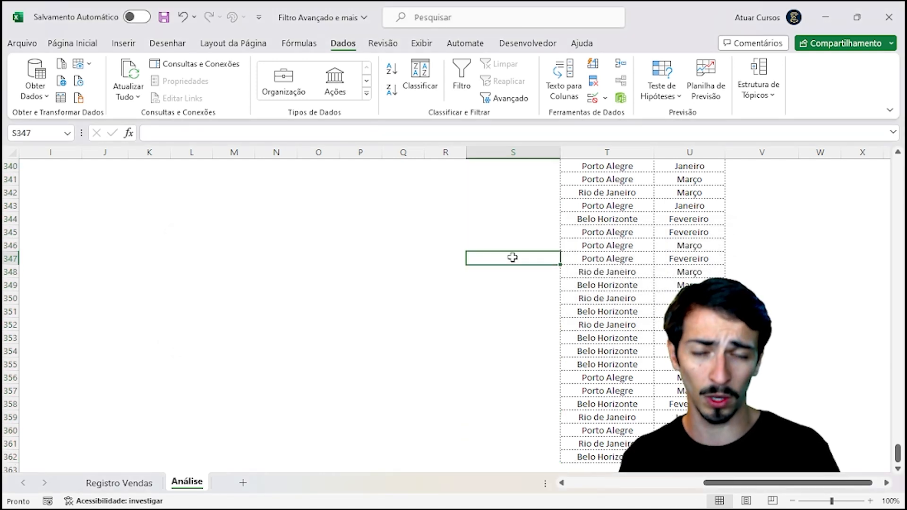
pyautogui.hotkey('ctrl', 'Up')
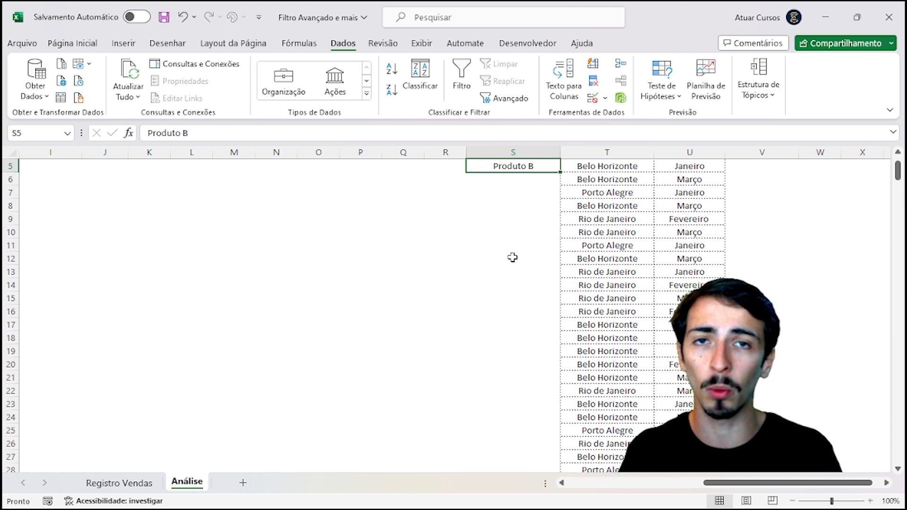
pyautogui.press('Up')
pyautogui.press('Up')
pyautogui.press('Up')
pyautogui.press('Up')
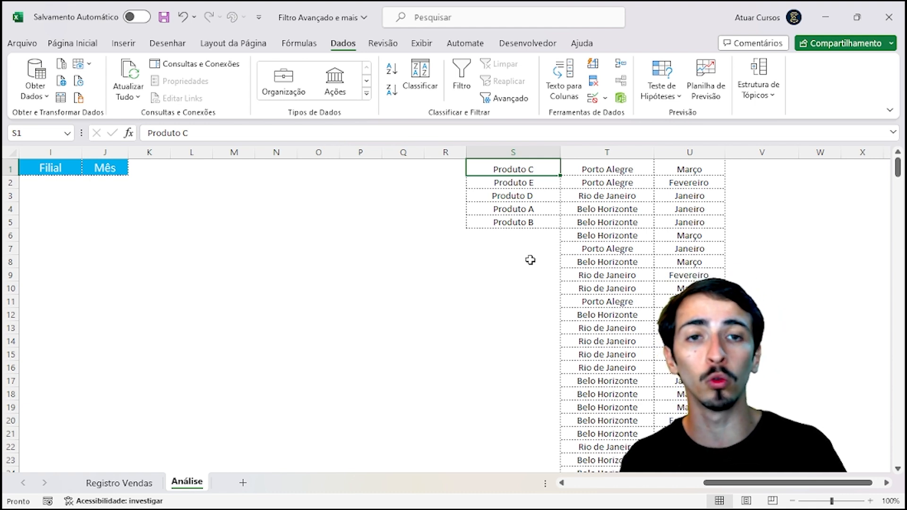
pyautogui.moveTo(538, 169); pyautogui.dragTo(538, 225)
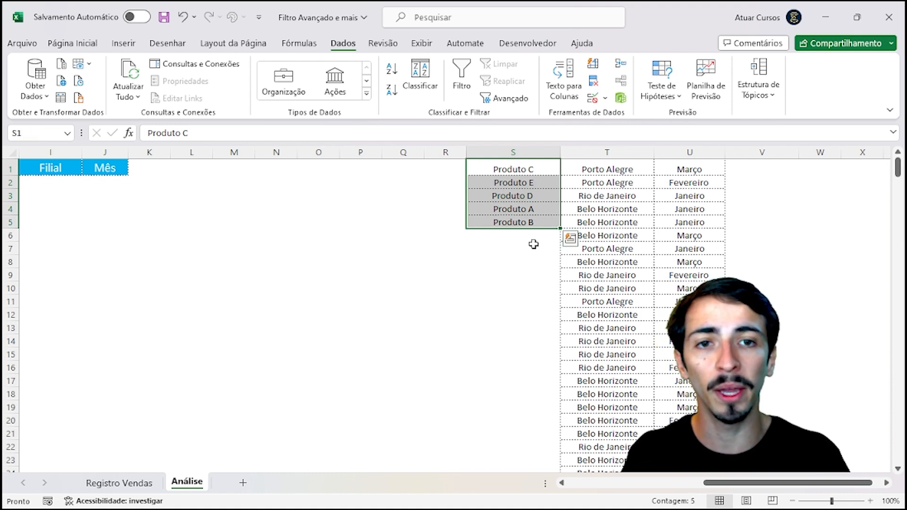
pyautogui.click(532, 247)
pyautogui.click(627, 180)
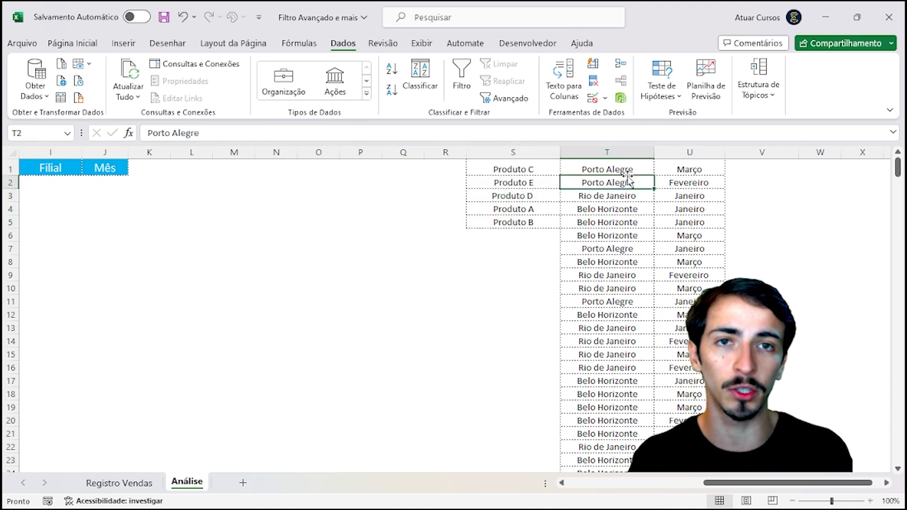
pyautogui.click(619, 169)
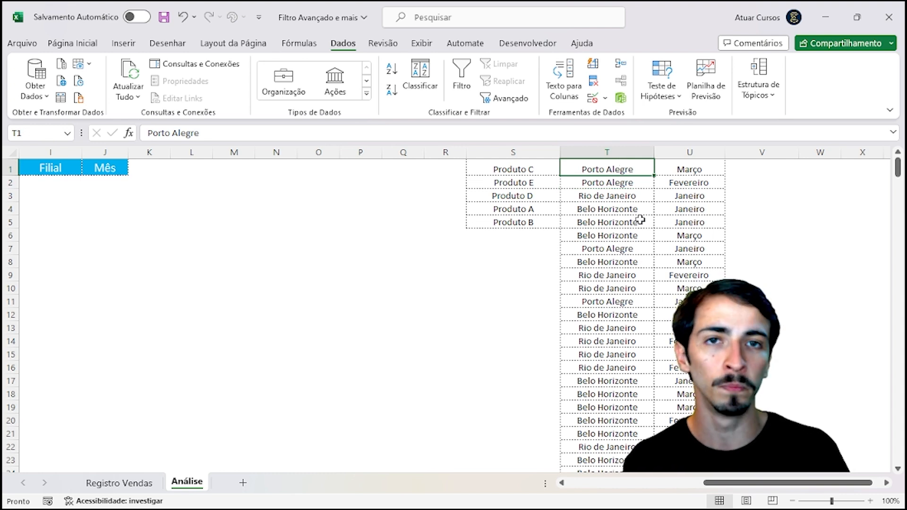
# Step: Select T1:T362 and remove duplicate branches from column T only, confirming the summary
pyautogui.hotkey('ctrl', 'shift', 'Down')
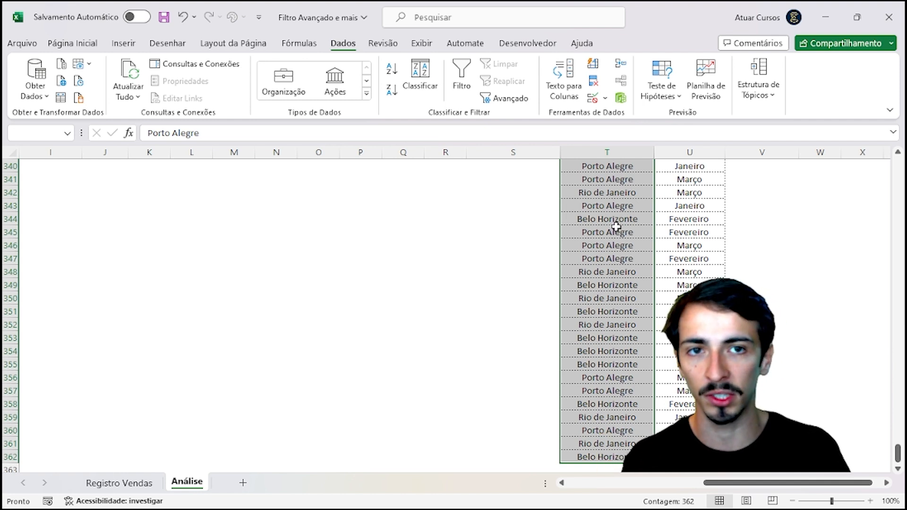
pyautogui.click(594, 84)
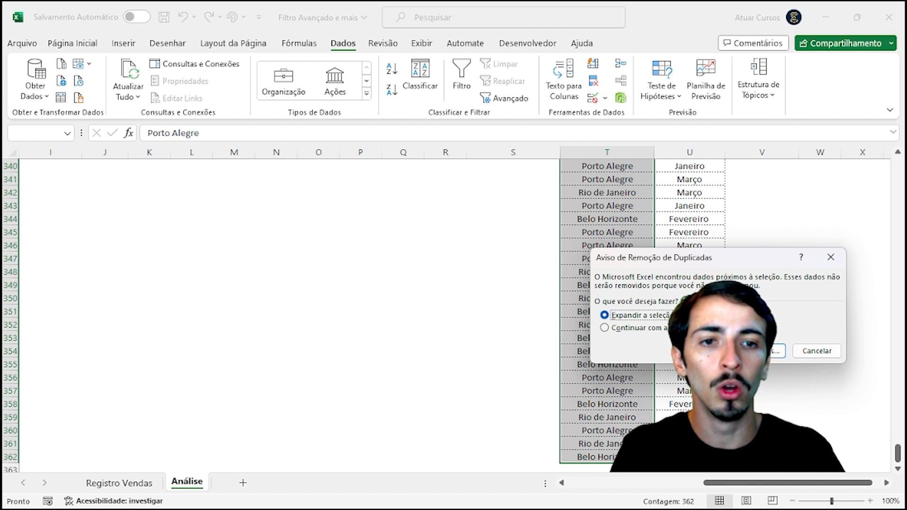
pyautogui.press('Down')
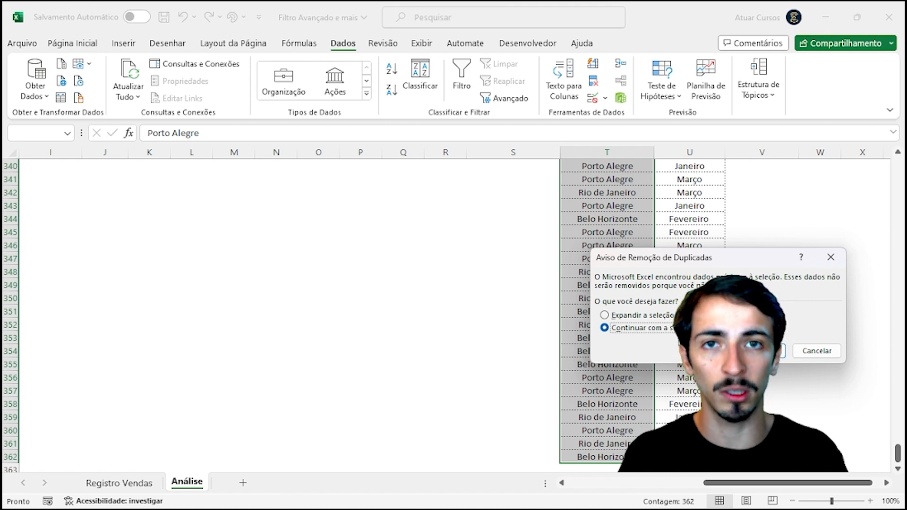
pyautogui.press('Return')
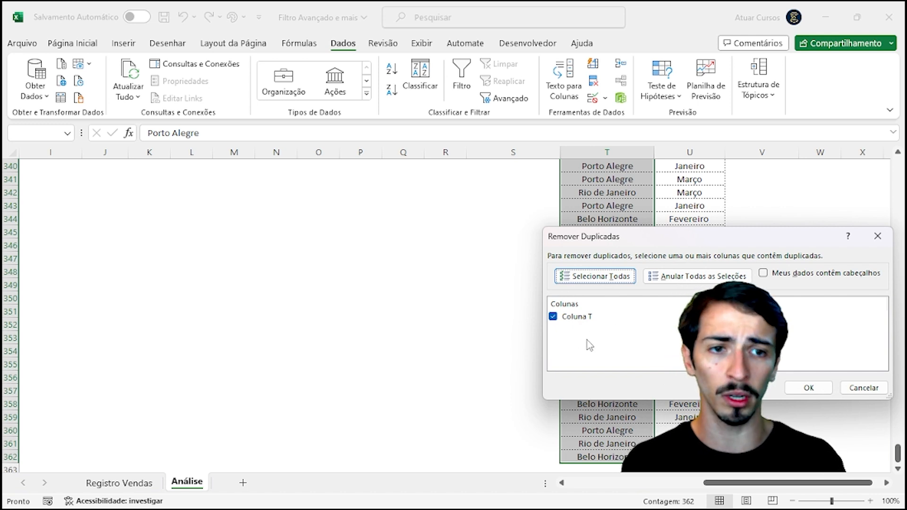
pyautogui.click(809, 390)
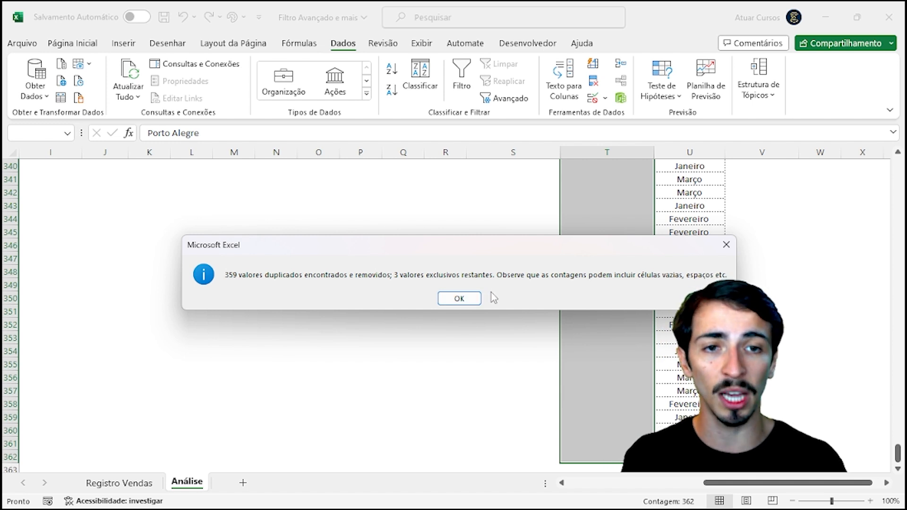
pyautogui.click(459, 299)
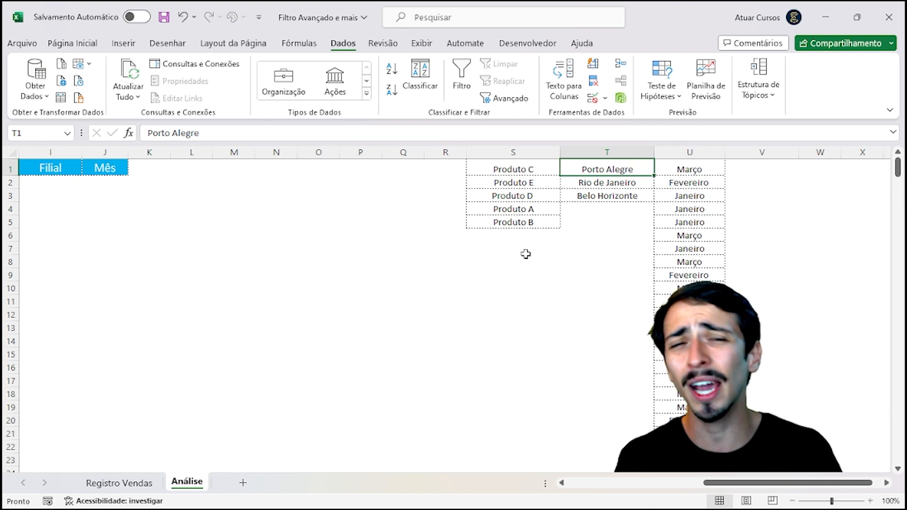
# Step: Select U1:U362 and remove duplicate months from column U only, confirming the summary
pyautogui.press('Right')
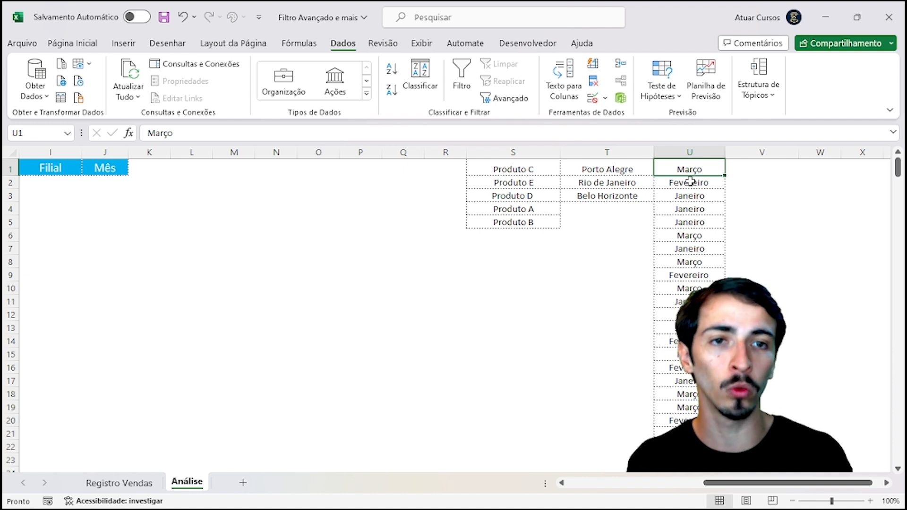
pyautogui.hotkey('ctrl', 'shift', 'Down')
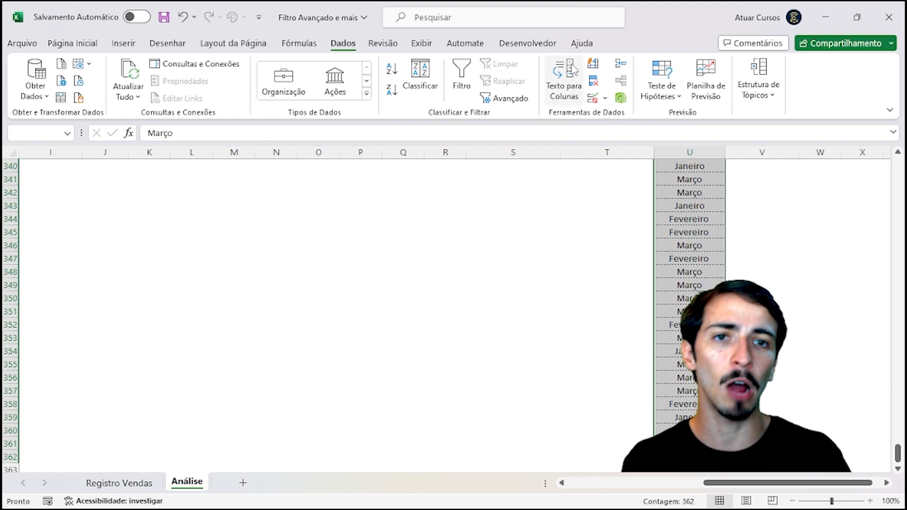
pyautogui.click(593, 84)
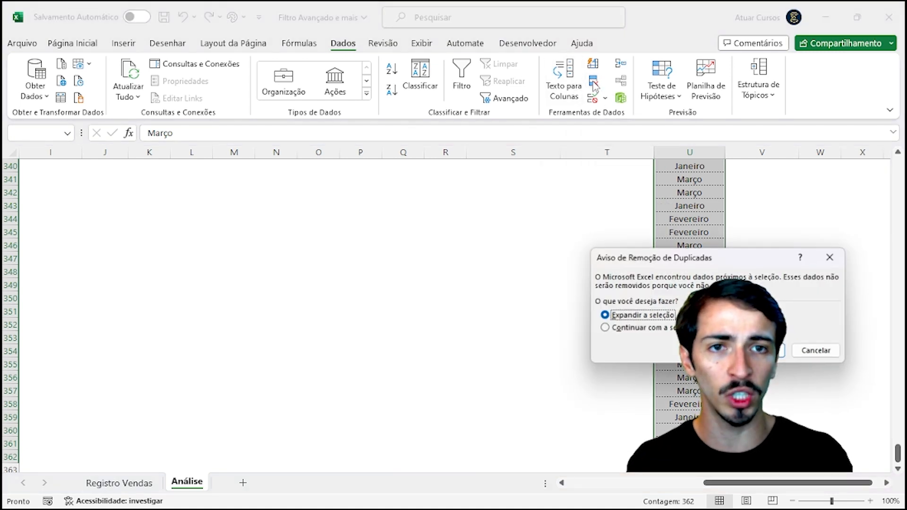
pyautogui.click(671, 329)
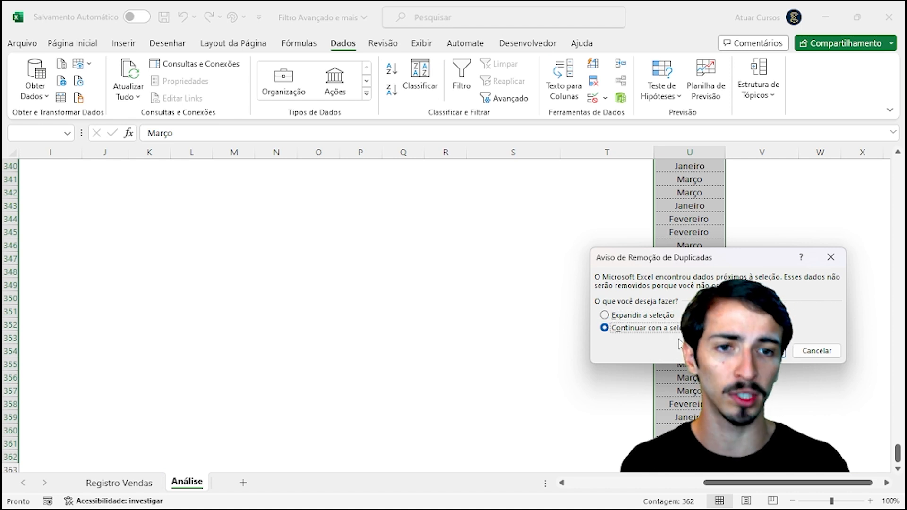
pyautogui.click(753, 351)
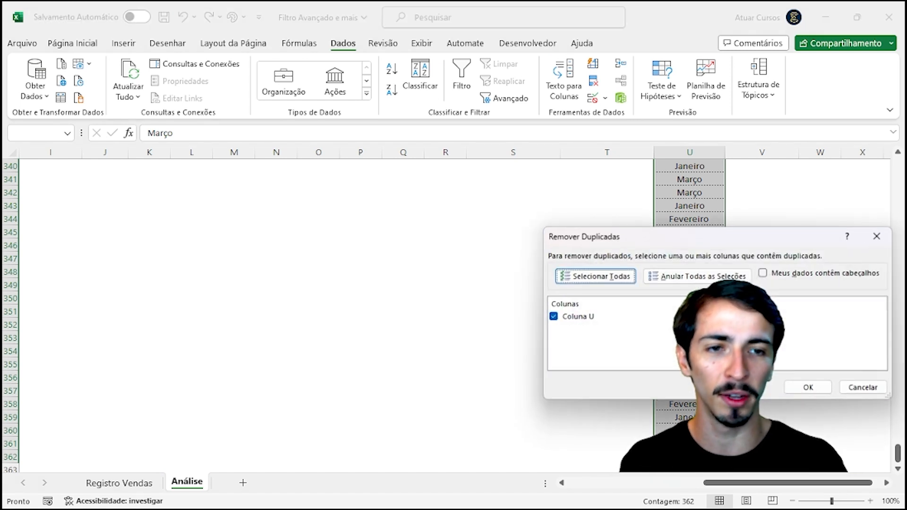
pyautogui.click(820, 389)
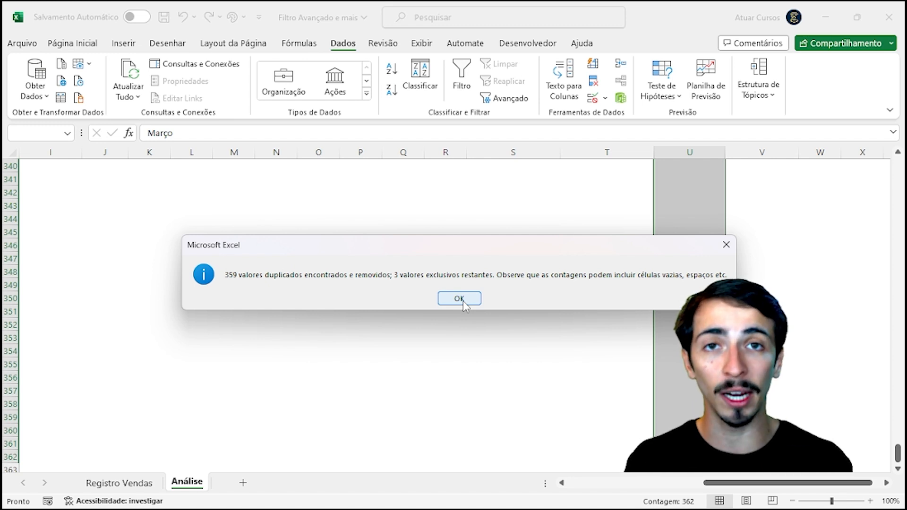
pyautogui.click(463, 302)
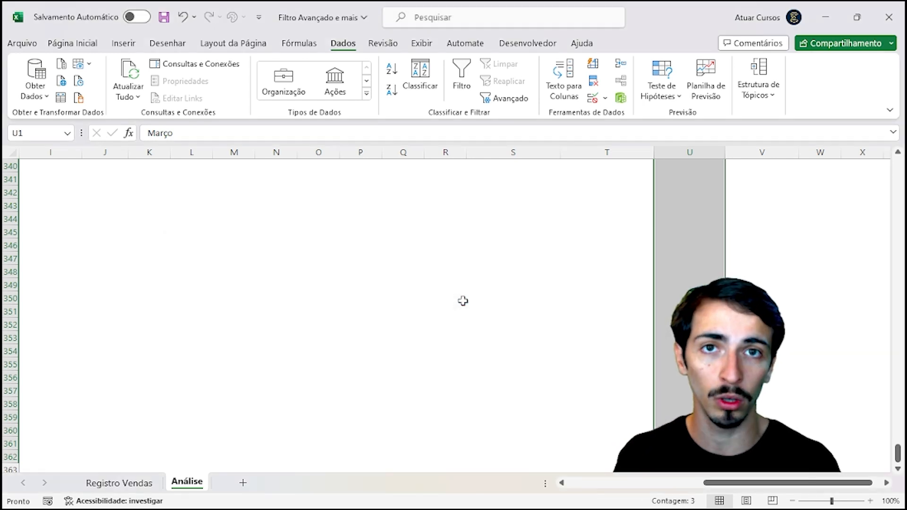
pyautogui.scroll(13, 462, 301)
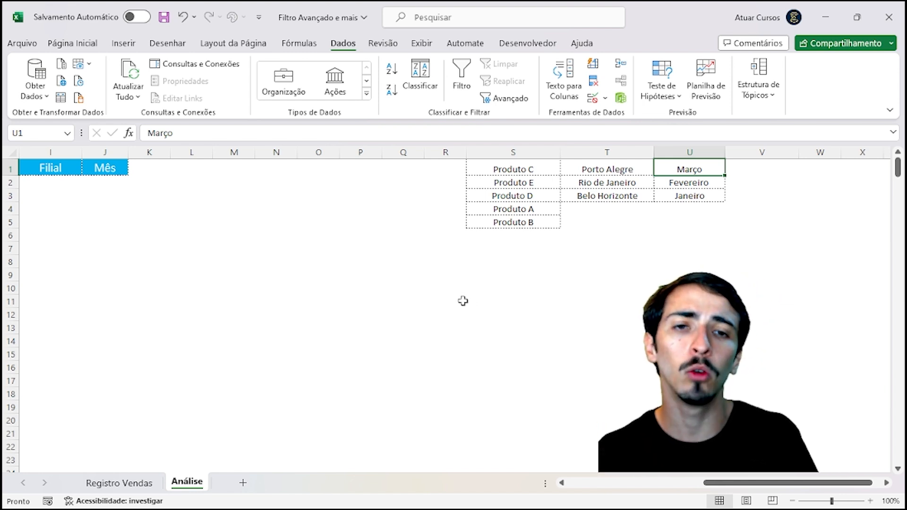
pyautogui.press('Left')
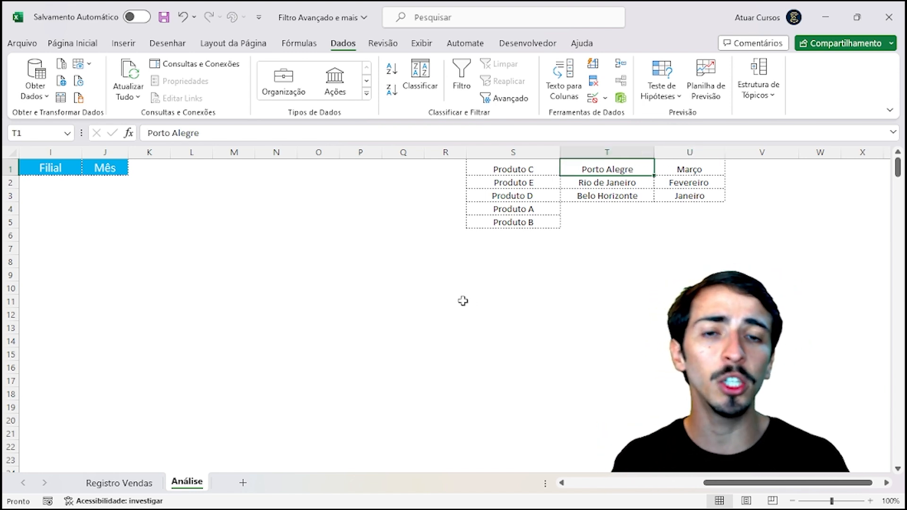
pyautogui.press('Left')
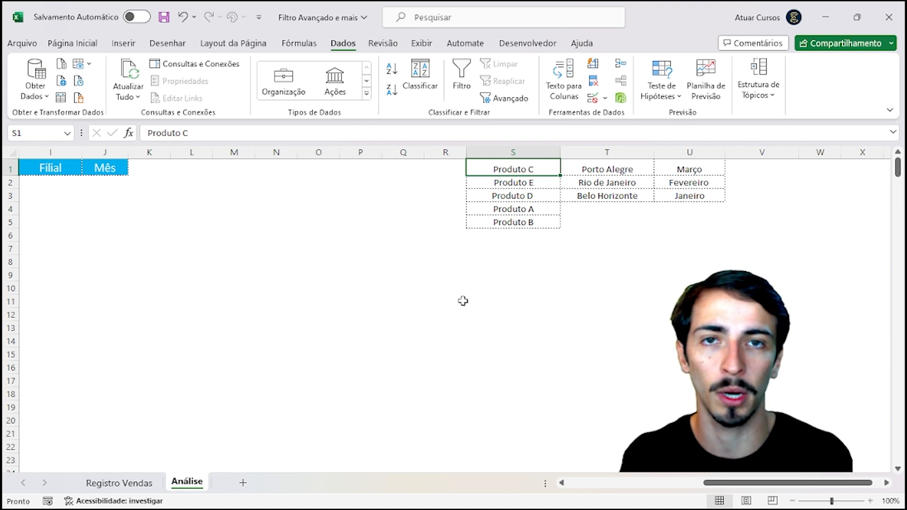
pyautogui.press('Left')
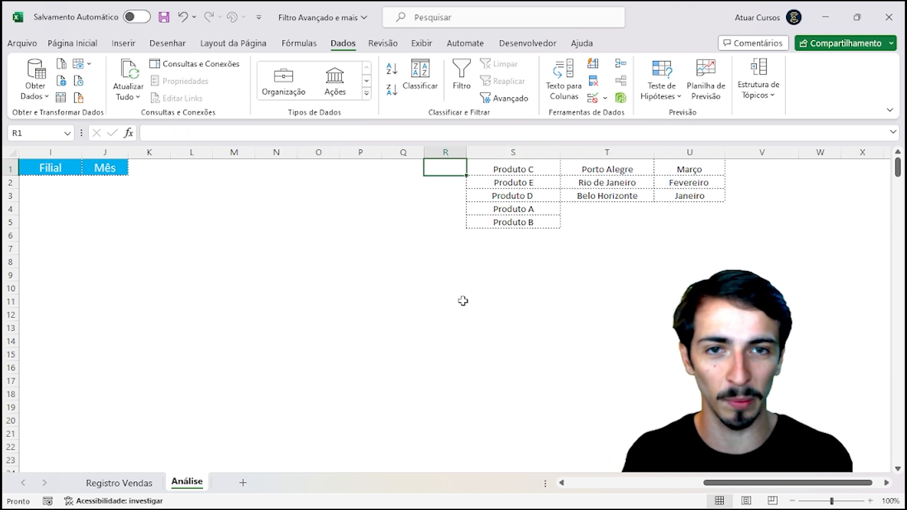
pyautogui.press('Down')
pyautogui.press('Left')
pyautogui.press('Left')
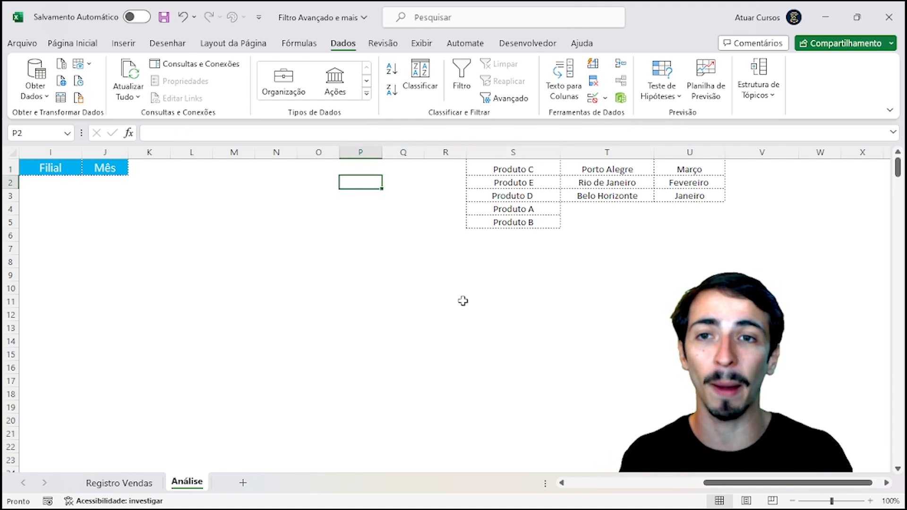
pyautogui.press('Left')
pyautogui.press('Left')
pyautogui.press('Left')
pyautogui.press('Left')
pyautogui.press('Left')
pyautogui.press('Left')
pyautogui.press('Left')
pyautogui.press('Left')
pyautogui.press('Left')
pyautogui.press('Left')
pyautogui.press('Left')
pyautogui.press('Left')
pyautogui.press('Left')
pyautogui.press('Left')
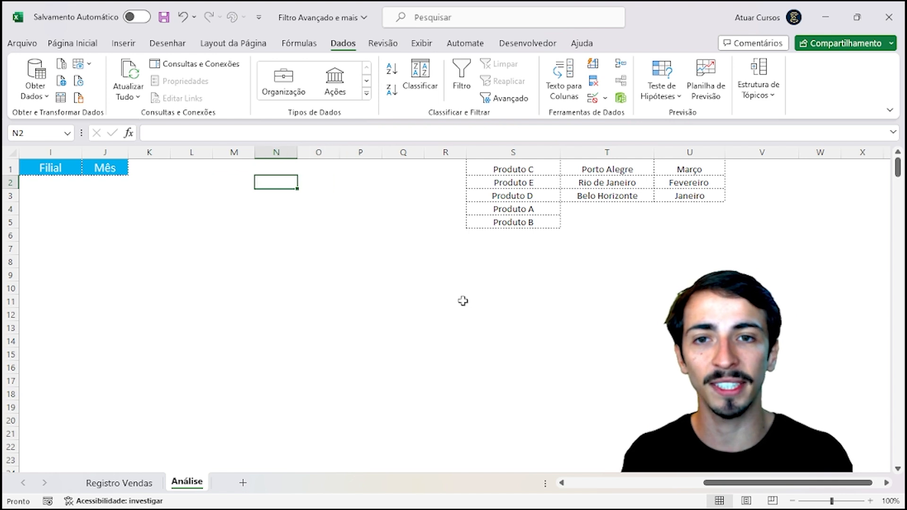
pyautogui.press('Left')
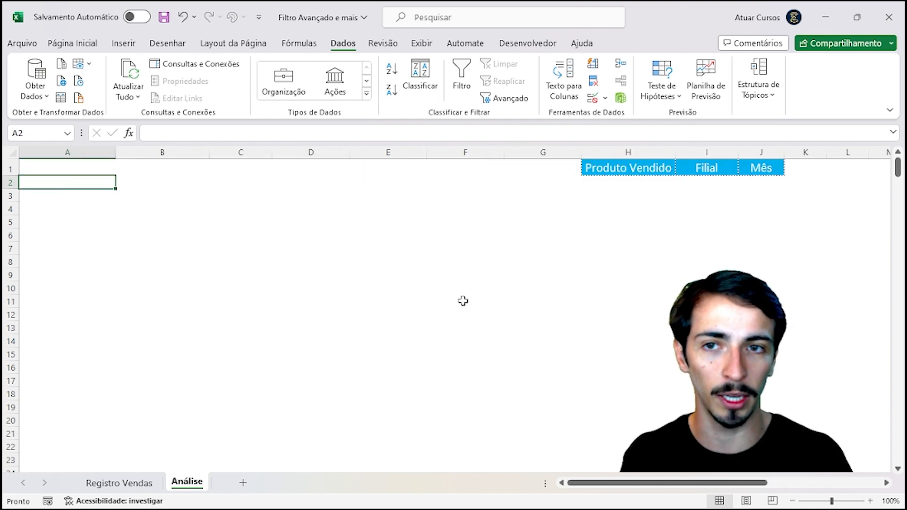
pyautogui.press('Right')
pyautogui.press('Left')
pyautogui.press('Right')
pyautogui.press('Right')
pyautogui.press('Right')
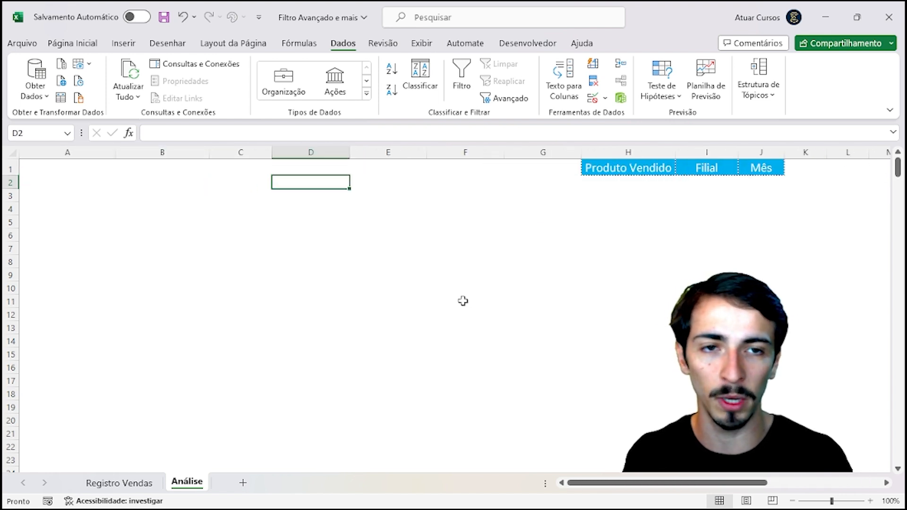
pyautogui.press('Right')
pyautogui.press('Right')
pyautogui.press('Right')
pyautogui.press('Right')
pyautogui.press('Right')
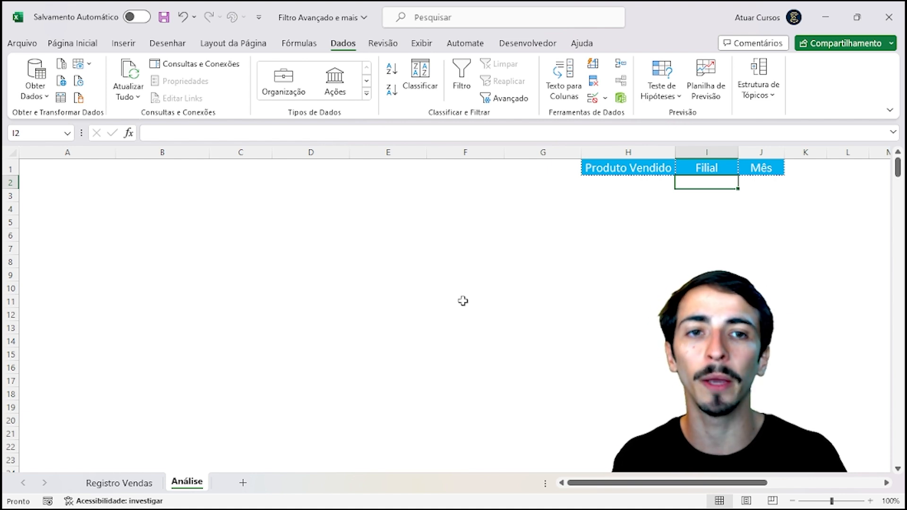
pyautogui.press('Left')
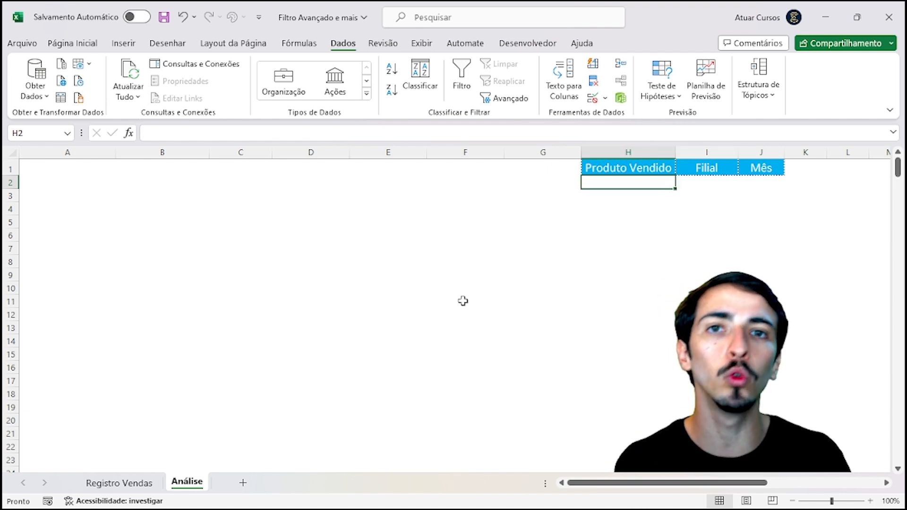
pyautogui.press('Right')
pyautogui.press('Right')
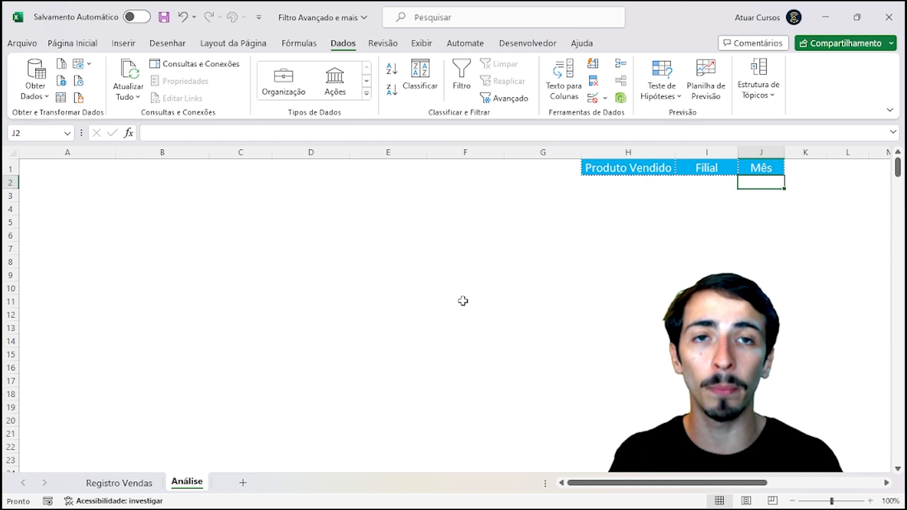
pyautogui.press('Right')
pyautogui.press('Right')
pyautogui.press('Right')
pyautogui.press('Right')
pyautogui.press('Right')
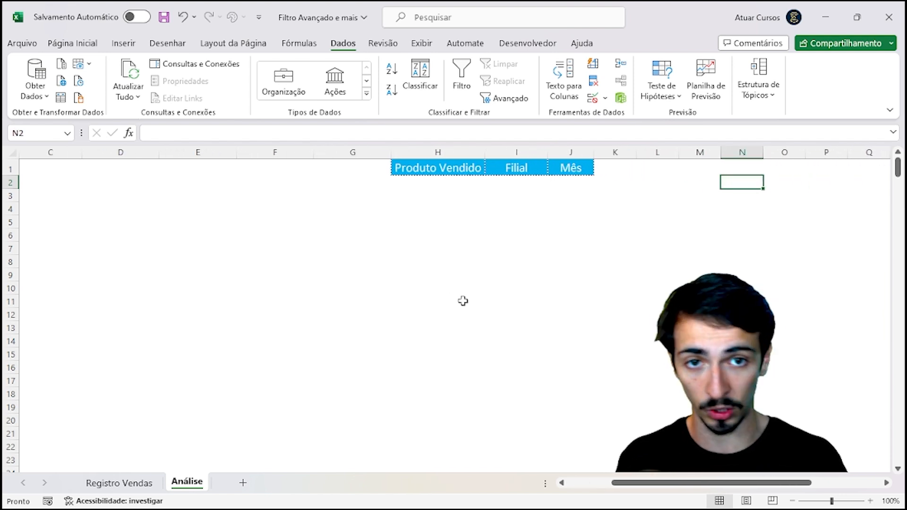
pyautogui.press('Right')
pyautogui.press('Right')
pyautogui.press('Right')
pyautogui.press('Right')
pyautogui.press('Right')
pyautogui.press('Right')
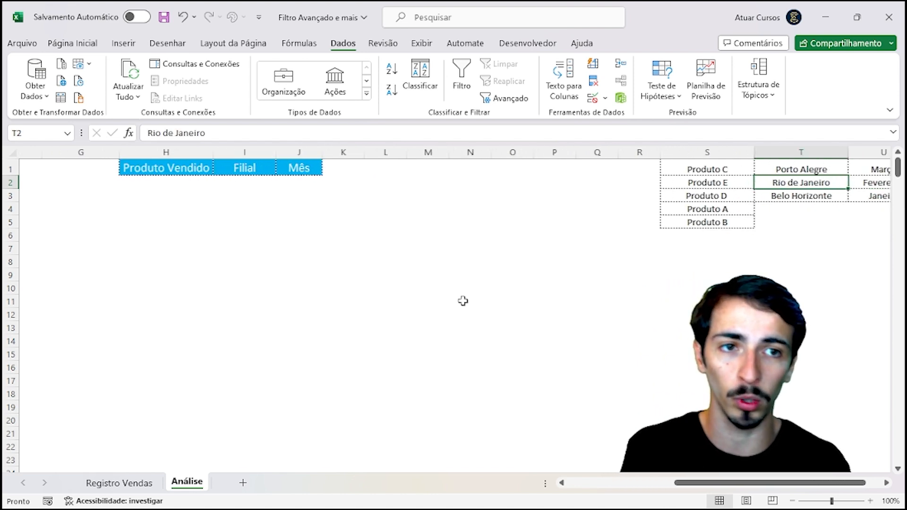
pyautogui.press('Left')
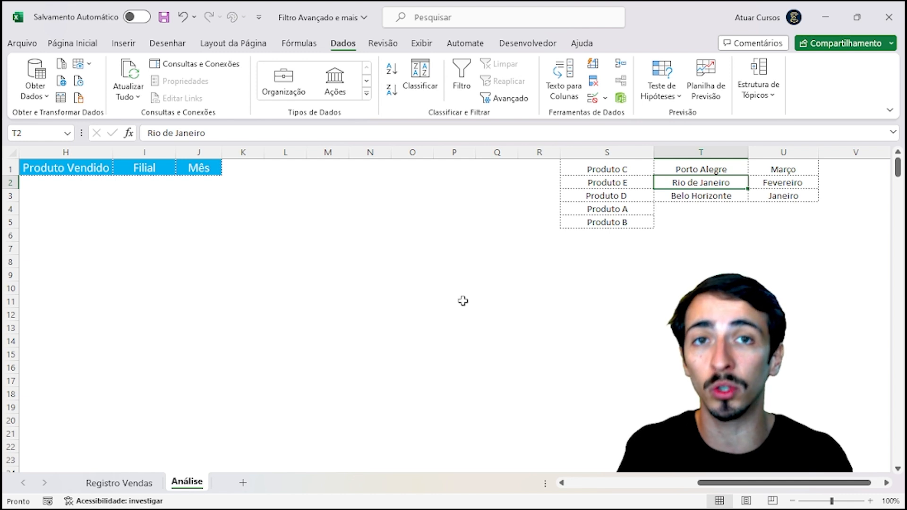
pyautogui.press('Left')
pyautogui.press('Left')
pyautogui.press('Left')
pyautogui.press('Left')
pyautogui.press('Left')
pyautogui.press('Left')
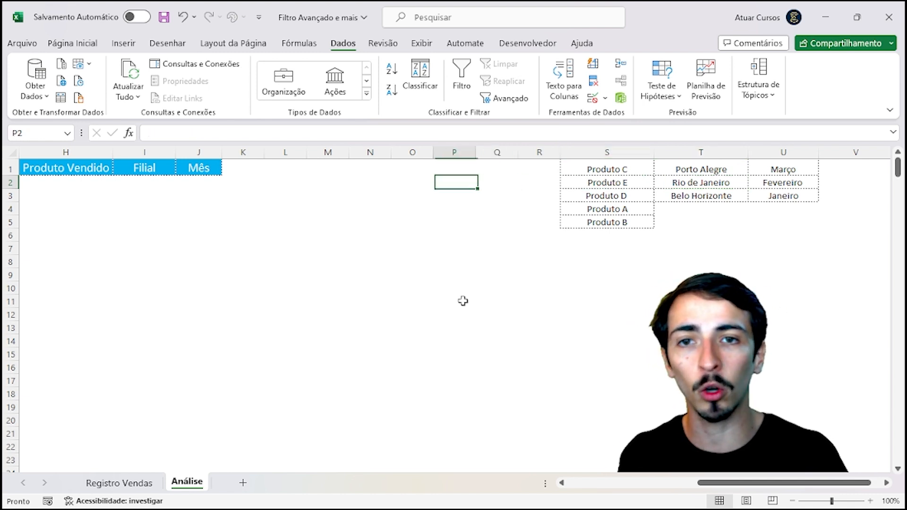
pyautogui.press('Left')
pyautogui.press('Left')
pyautogui.press('Left')
pyautogui.press('Left')
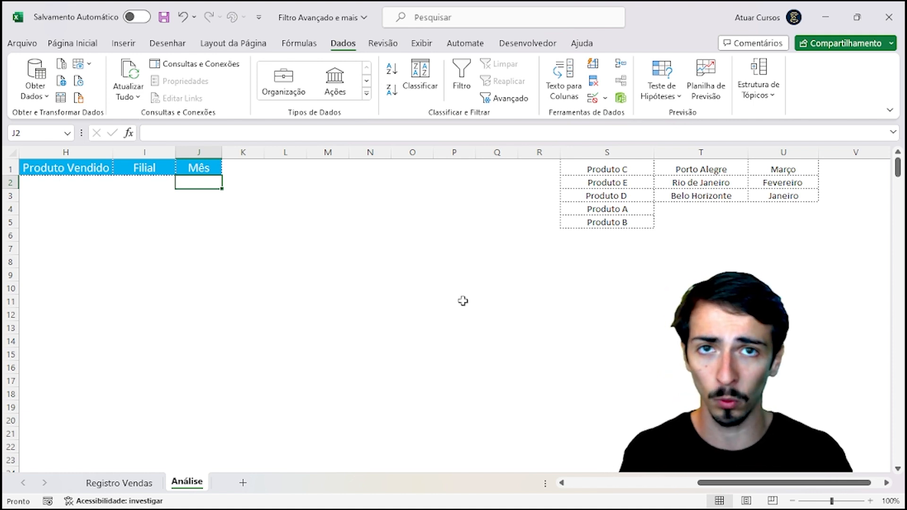
# Step: Select the Produto Vendido criteria cell H2 and bring up its Validação de dados dialog
pyautogui.moveTo(604, 169); pyautogui.dragTo(631, 225)
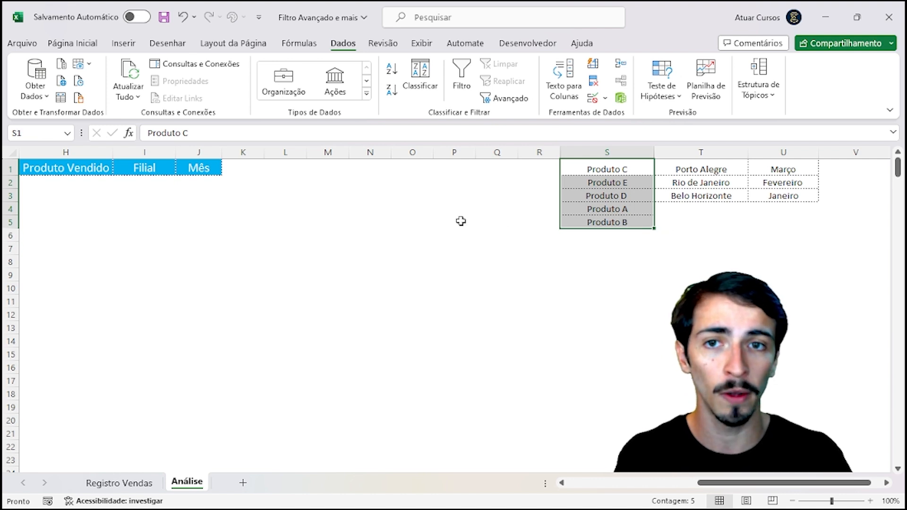
pyautogui.click(204, 180)
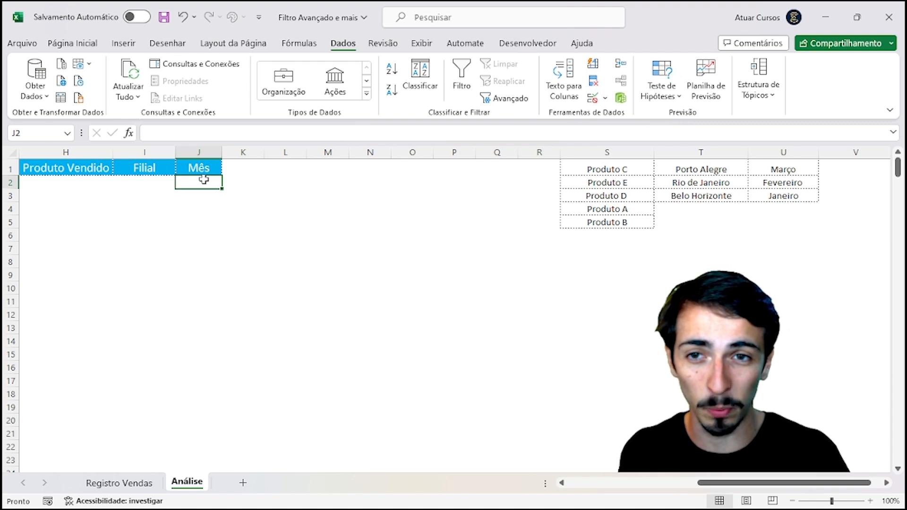
pyautogui.hotkey('shift', 'Left')
pyautogui.hotkey('shift', 'Left')
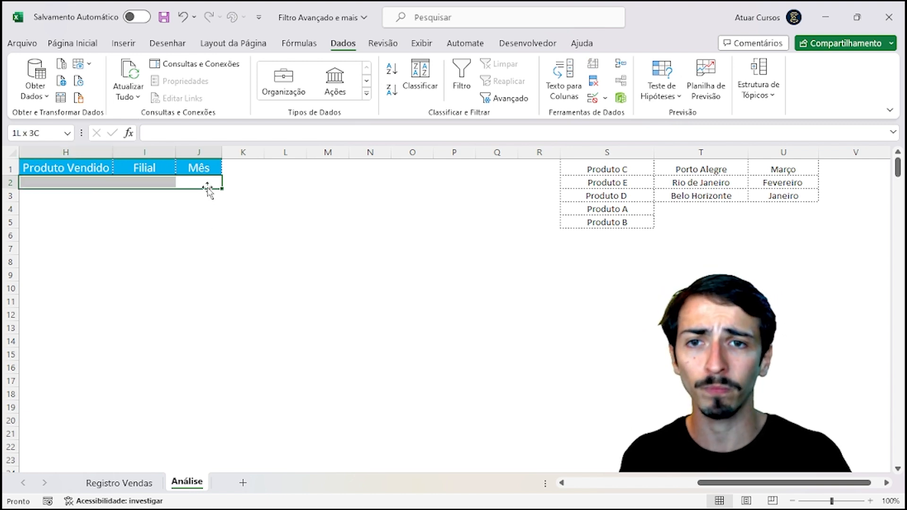
pyautogui.click(171, 180)
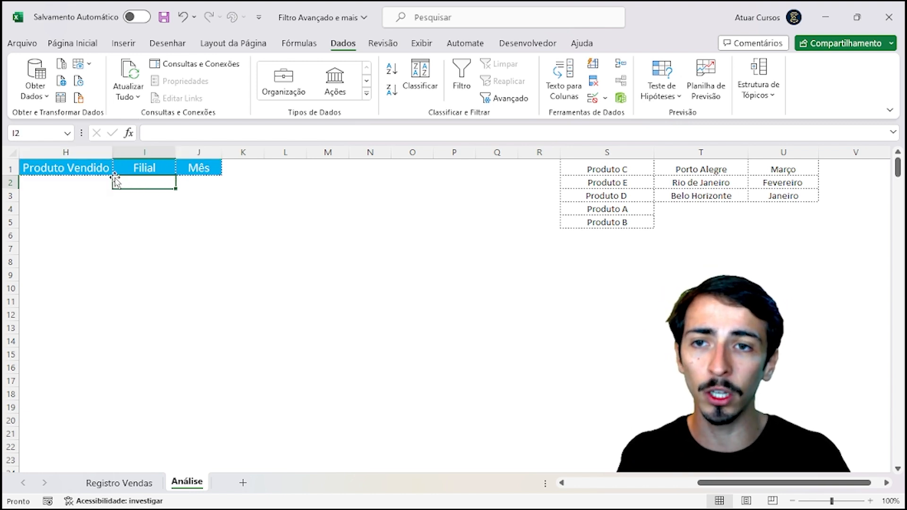
pyautogui.click(91, 174)
pyautogui.click(94, 182)
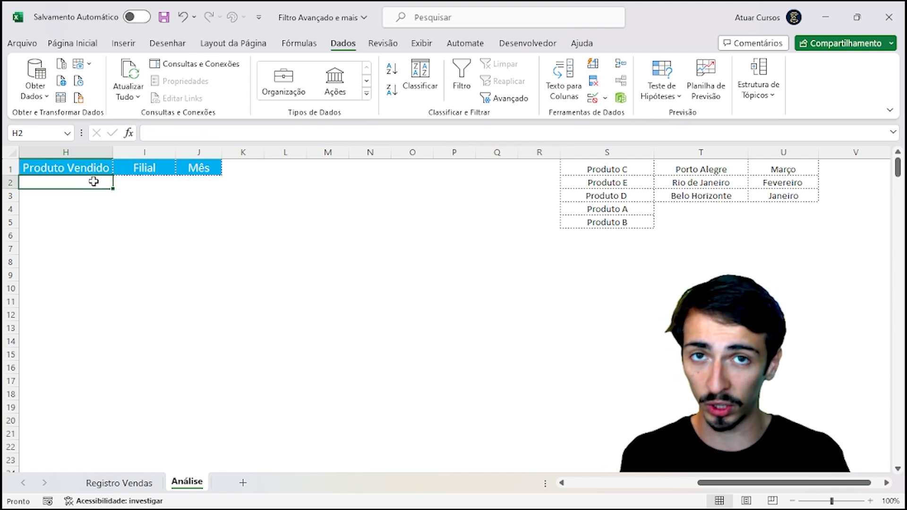
pyautogui.moveTo(596, 169); pyautogui.dragTo(612, 228)
pyautogui.click(406, 197)
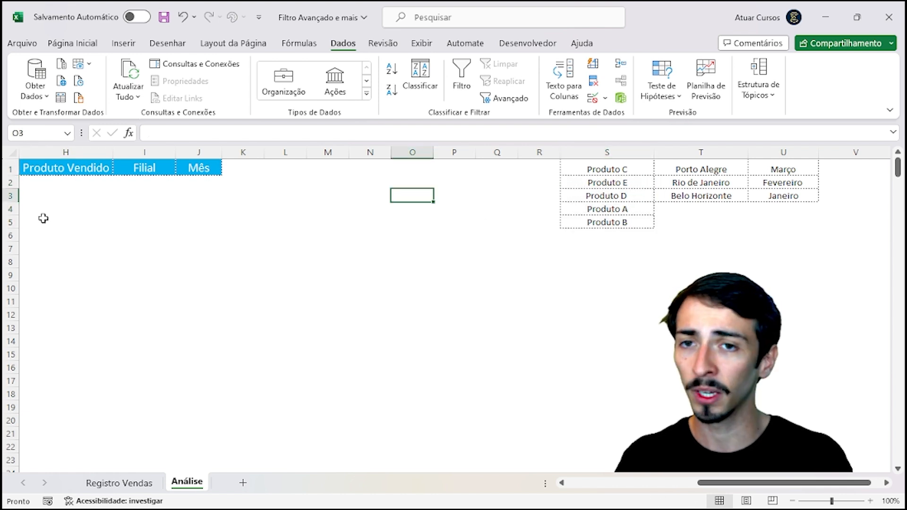
pyautogui.click(59, 181)
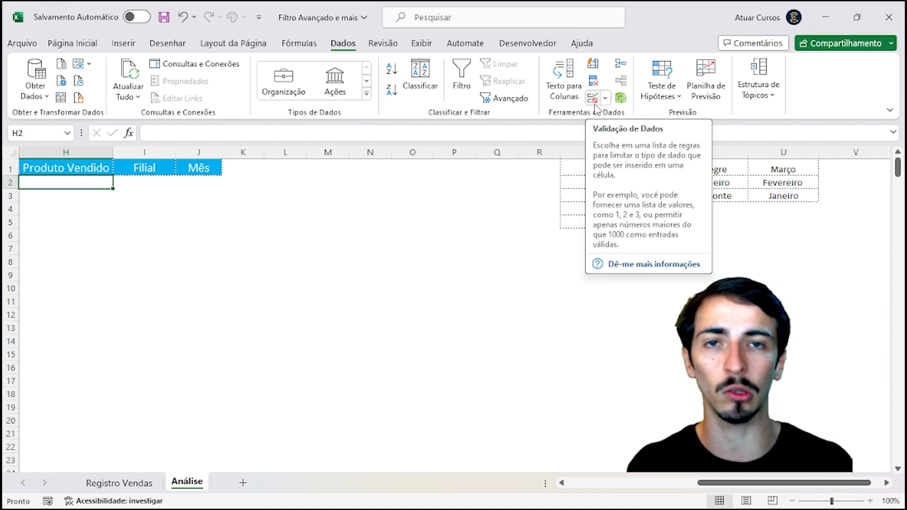
pyautogui.click(593, 102)
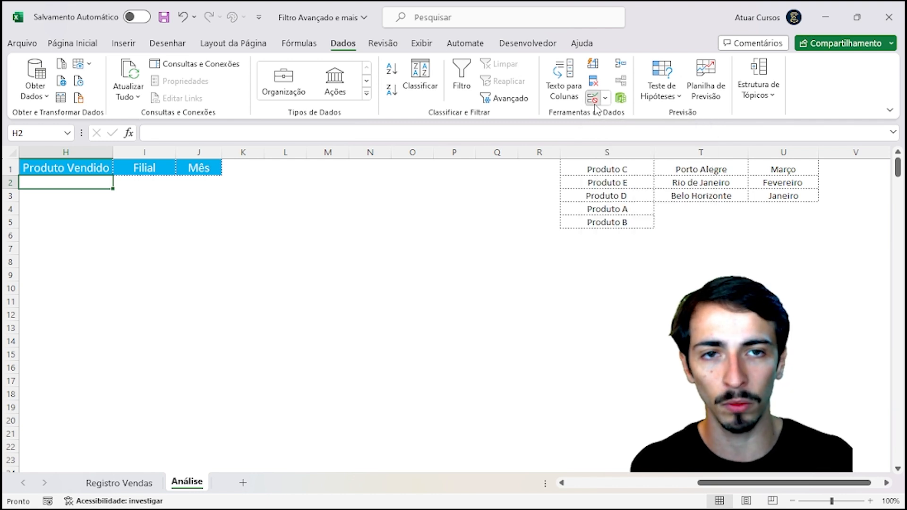
pyautogui.moveTo(691, 221); pyautogui.dragTo(388, 196)
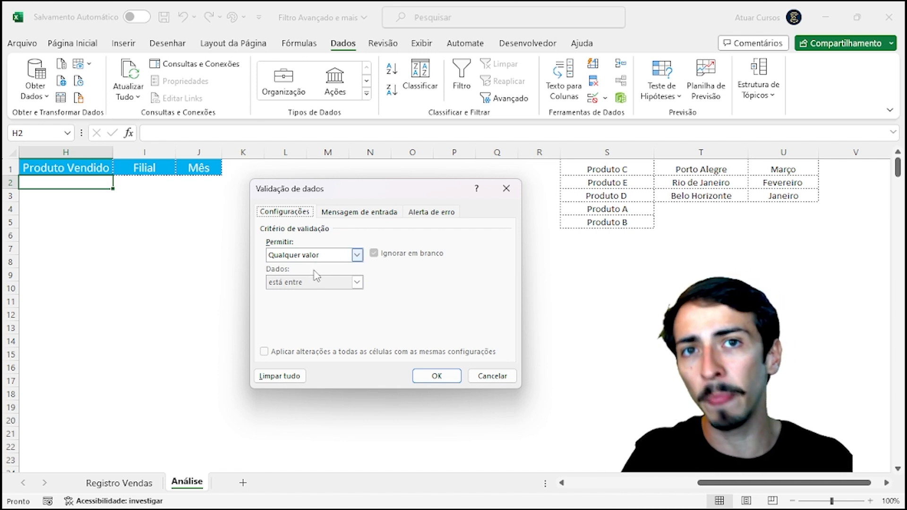
# Step: Set H2's validation to Lista with the five products in S1:S5 as source
pyautogui.click(317, 256)
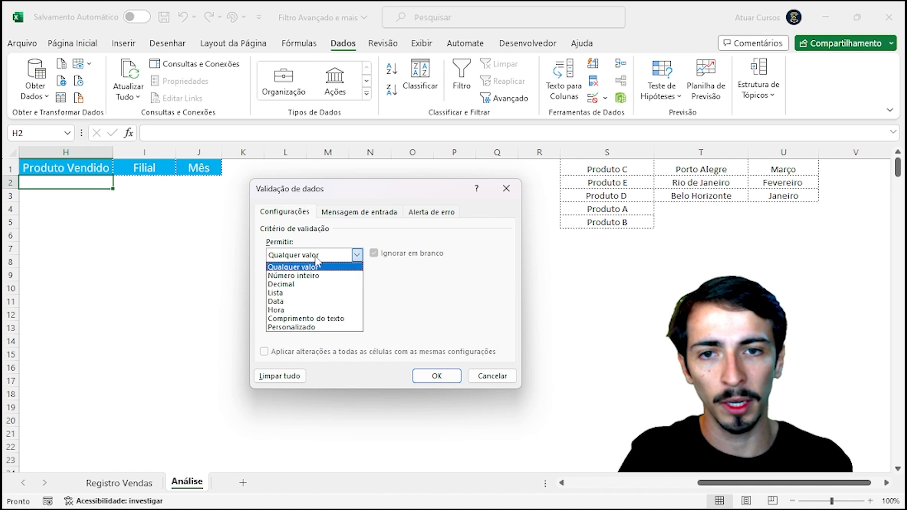
pyautogui.click(305, 293)
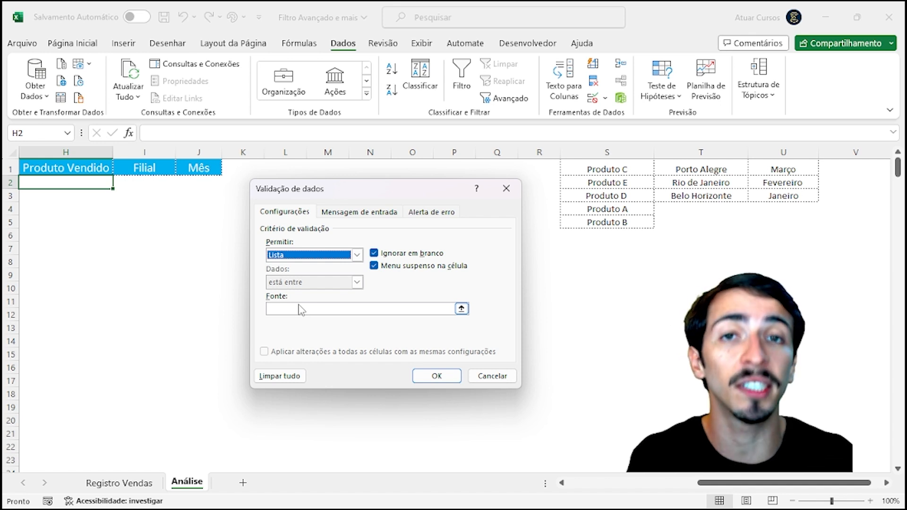
pyautogui.click(297, 309)
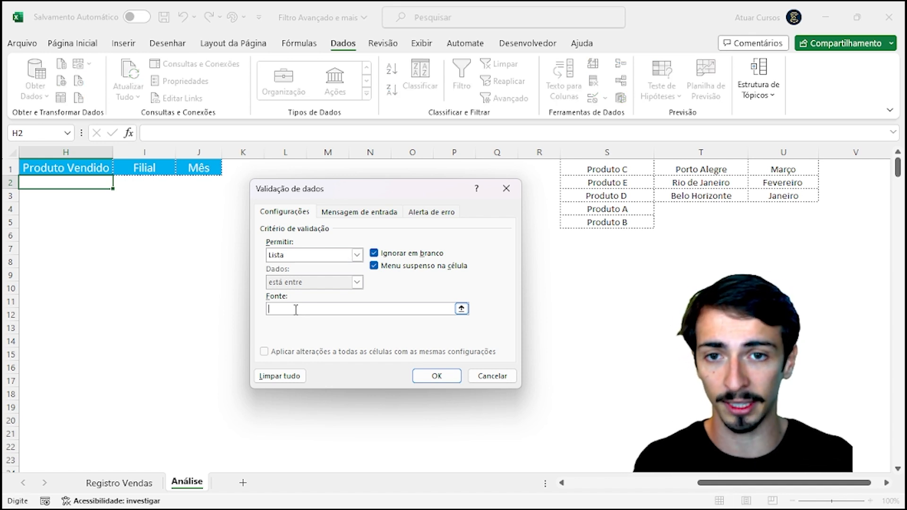
pyautogui.moveTo(375, 195); pyautogui.dragTo(312, 177)
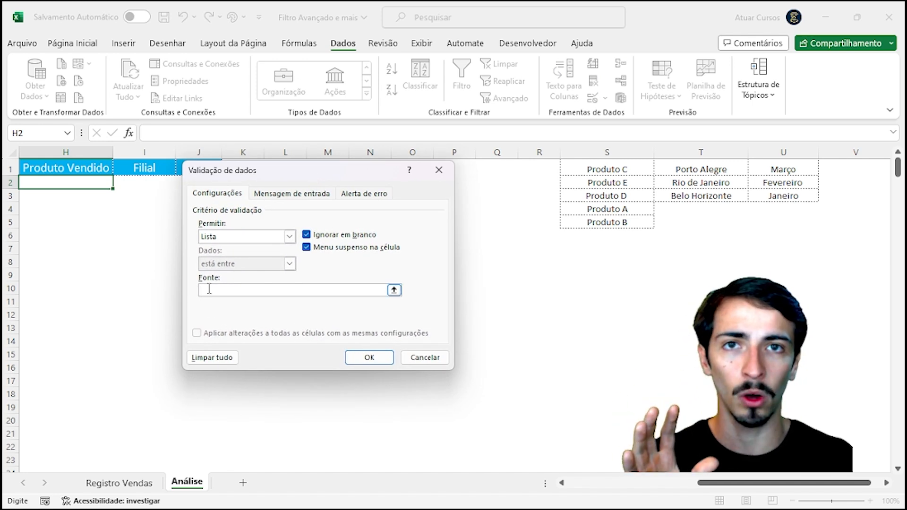
pyautogui.click(617, 169)
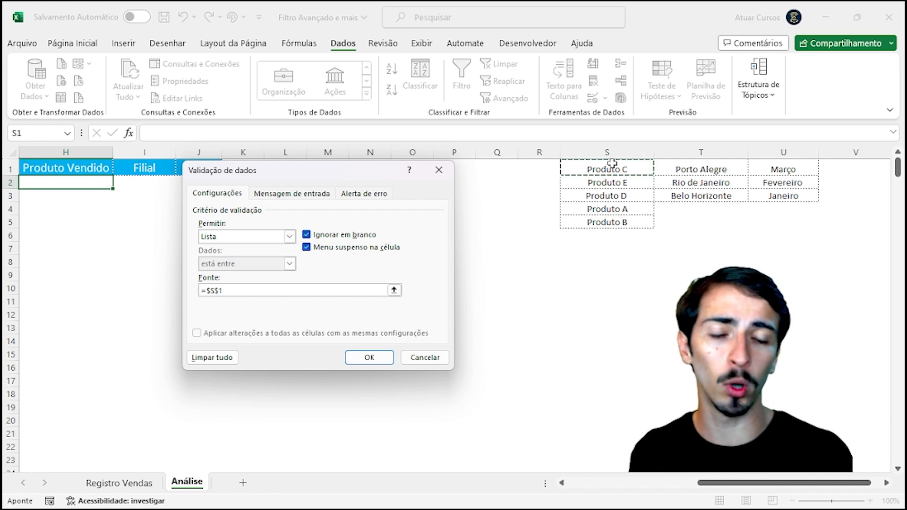
pyautogui.moveTo(612, 166); pyautogui.dragTo(607, 222)
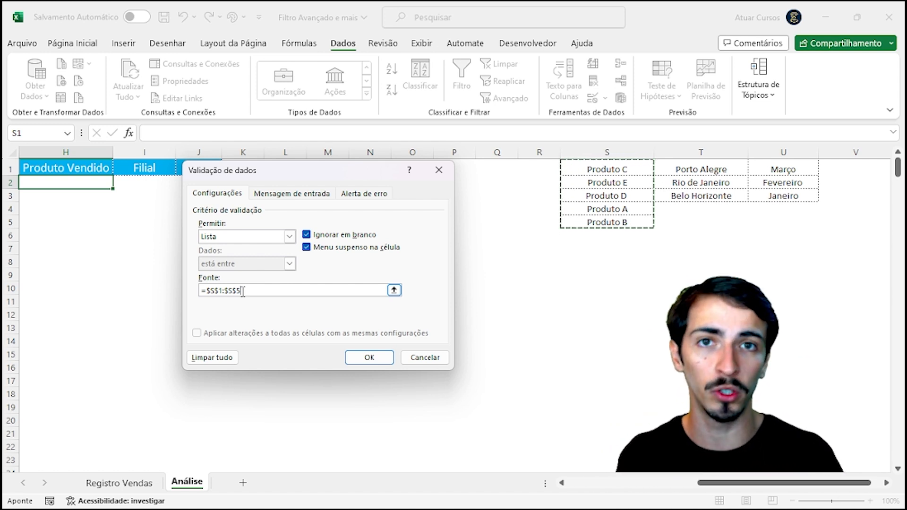
pyautogui.click(368, 359)
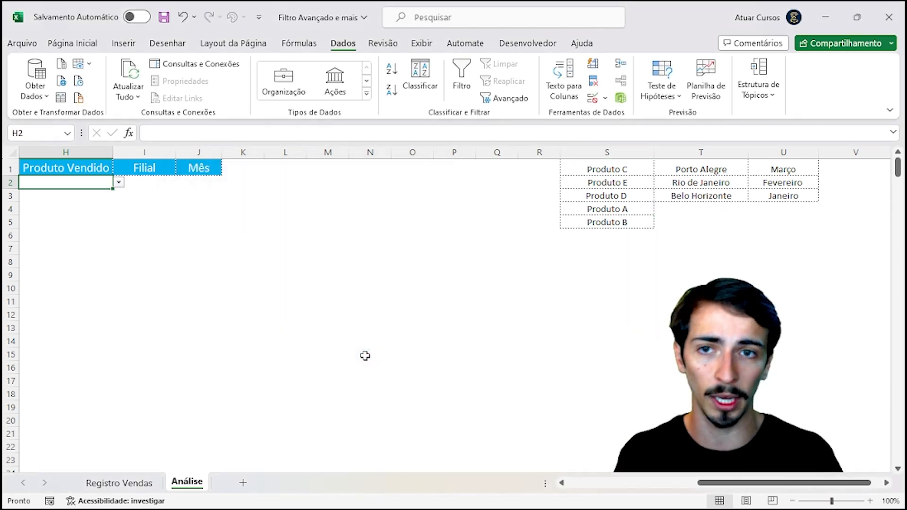
# Step: Try Produto E and Produto D in H2's dropdown, settle on Produto A, then select I2
pyautogui.click(77, 206)
pyautogui.click(75, 182)
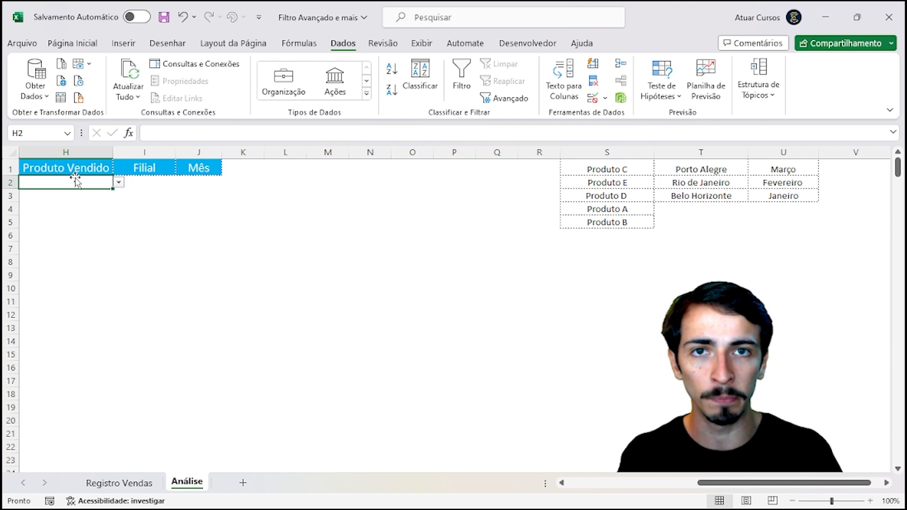
pyautogui.click(119, 187)
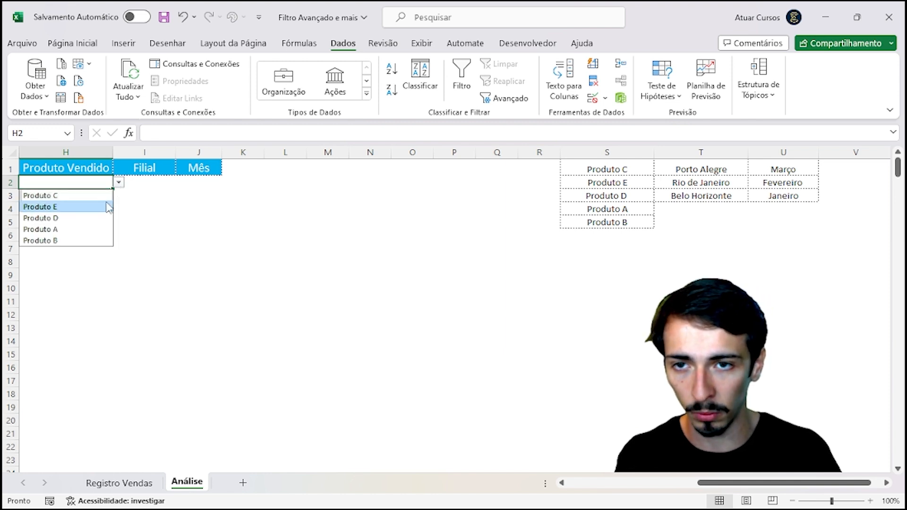
pyautogui.click(105, 206)
pyautogui.click(119, 183)
pyautogui.click(101, 218)
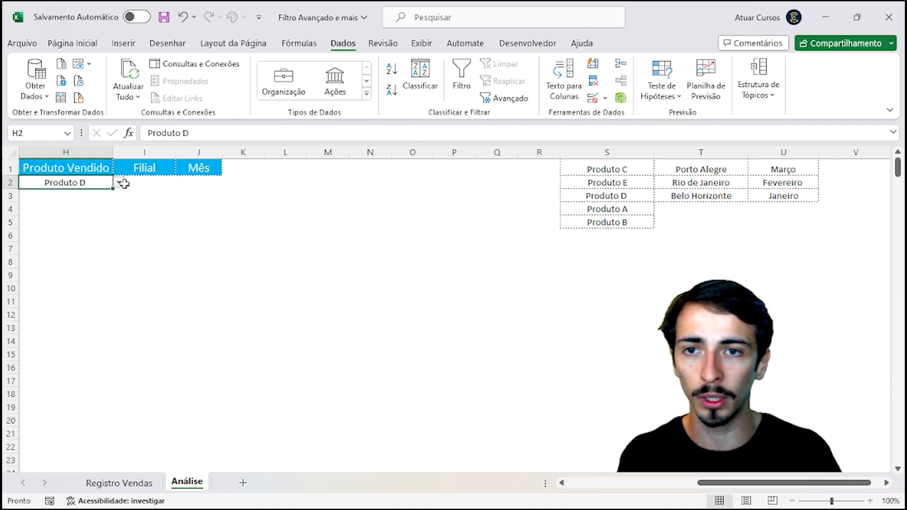
pyautogui.click(119, 183)
pyautogui.click(90, 232)
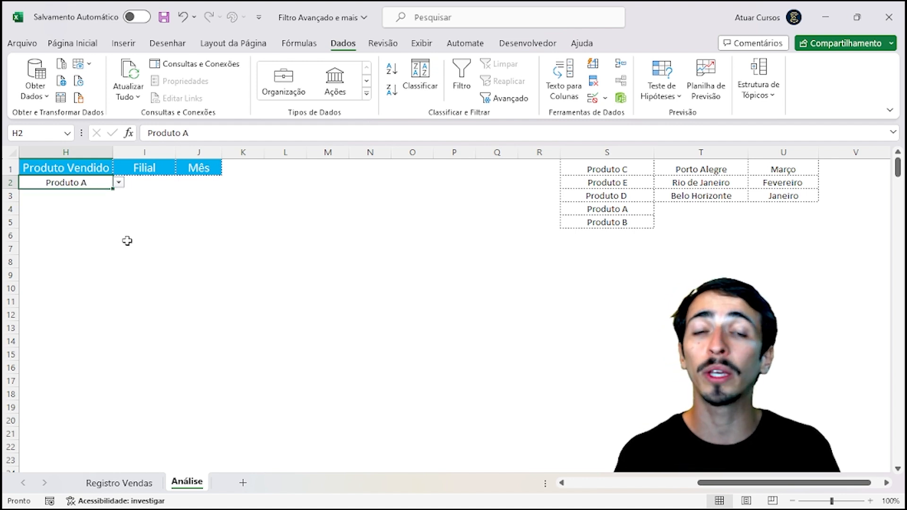
pyautogui.click(150, 272)
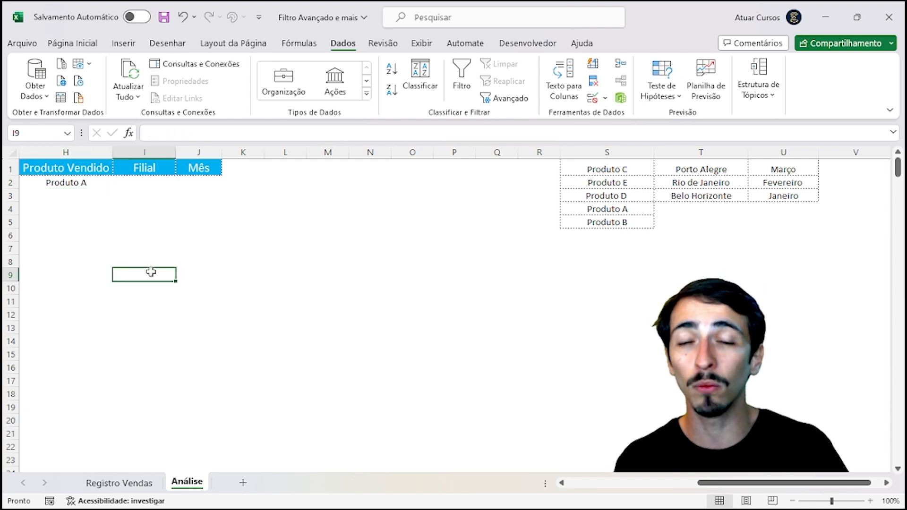
pyautogui.click(144, 181)
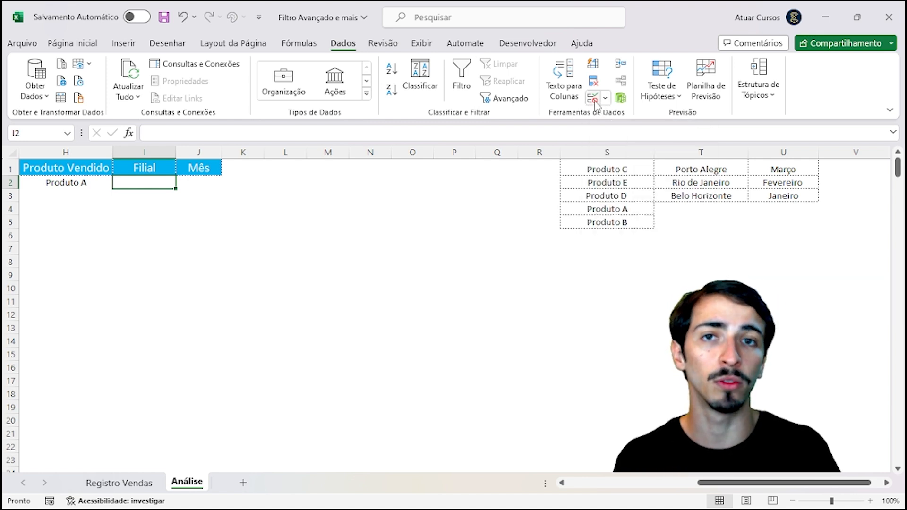
# Step: Give the Filial cell I2 a Lista validation sourced from the branches in T1:T3
pyautogui.click(592, 100)
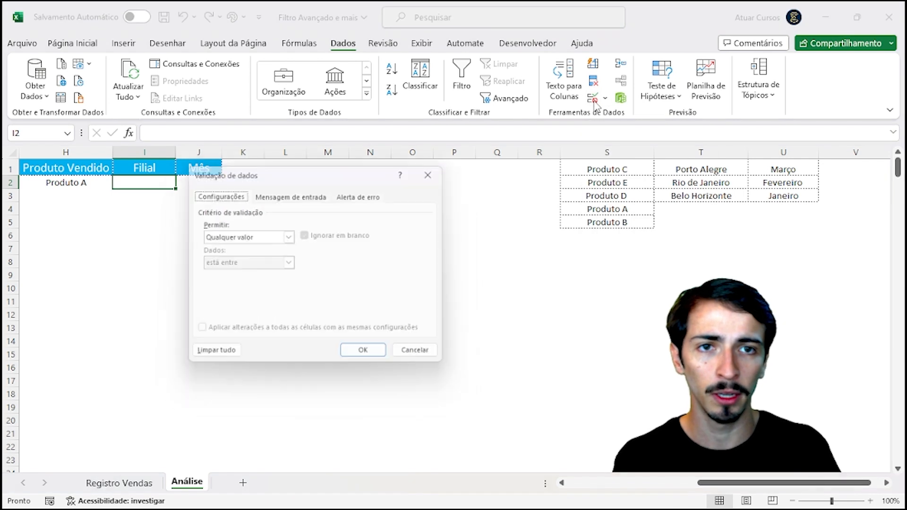
pyautogui.moveTo(323, 173); pyautogui.dragTo(361, 183)
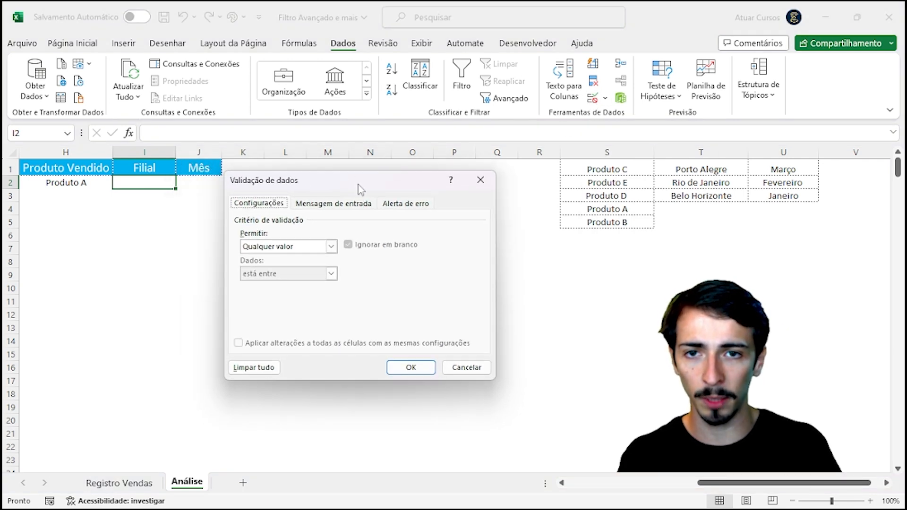
pyautogui.click(331, 246)
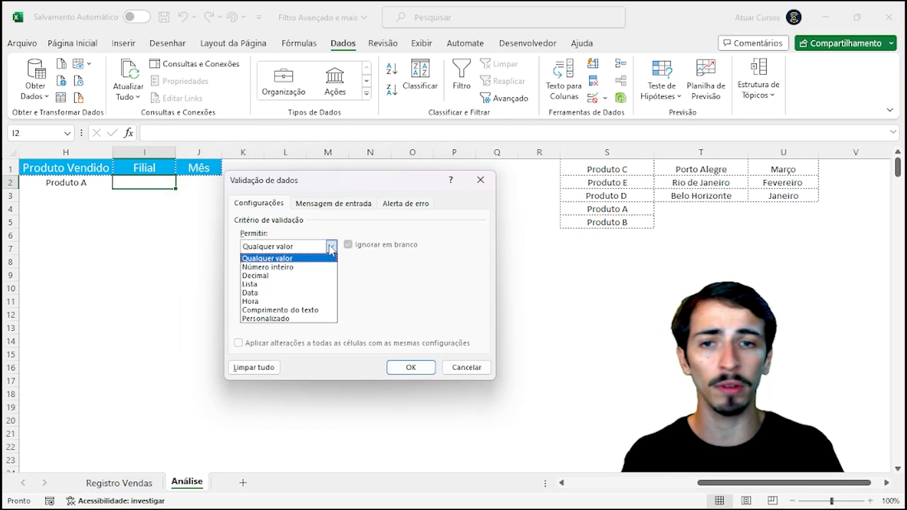
pyautogui.click(308, 284)
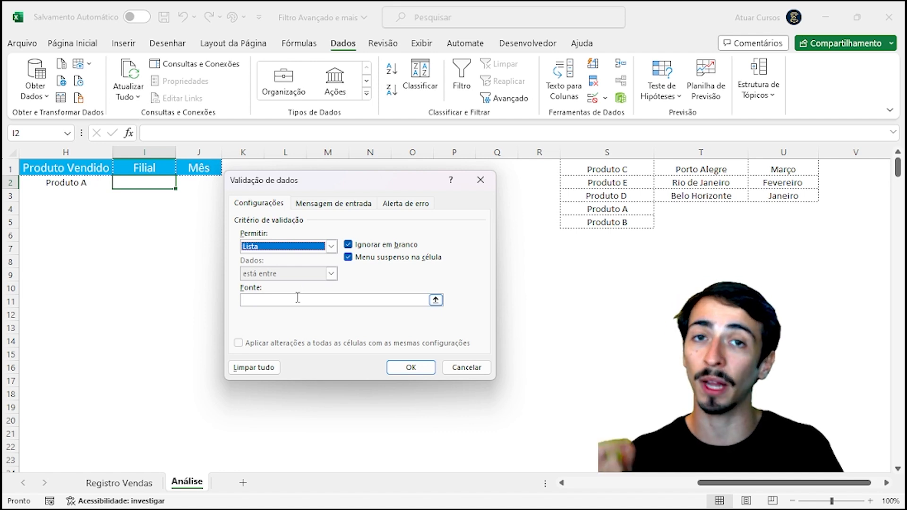
pyautogui.click(298, 298)
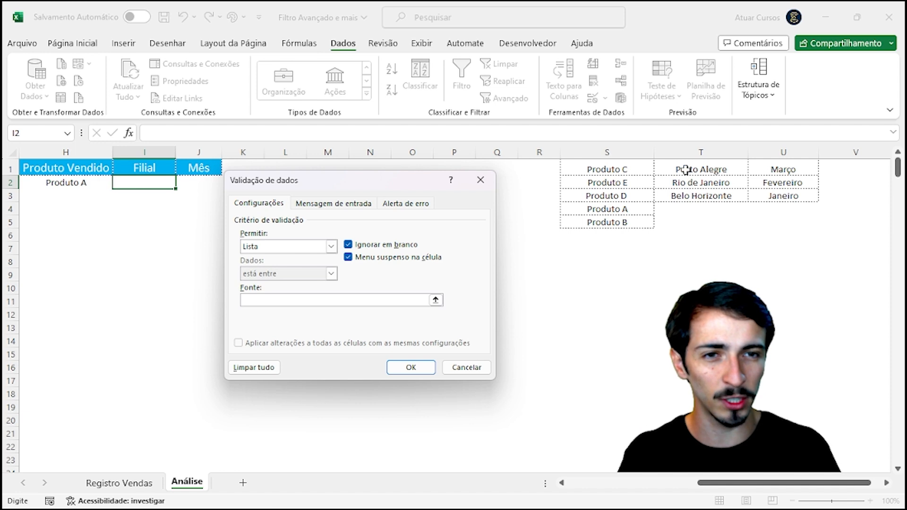
pyautogui.moveTo(685, 169); pyautogui.dragTo(691, 196)
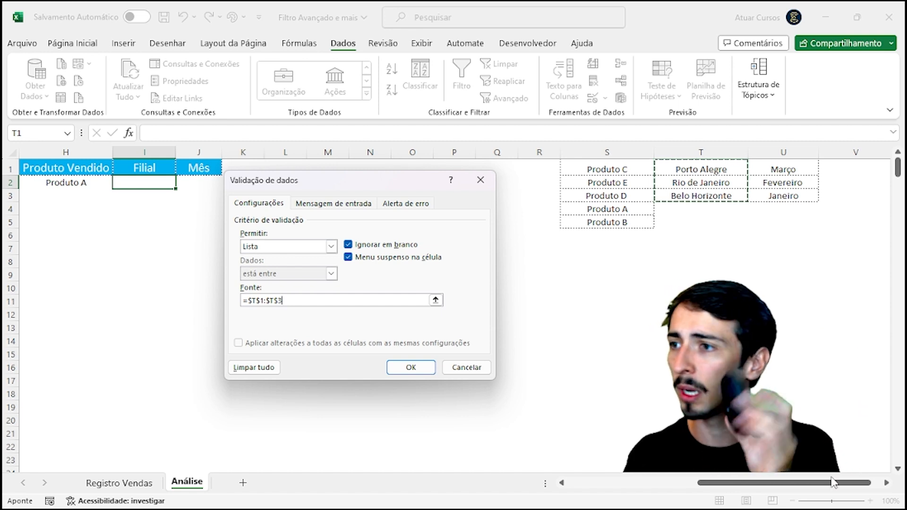
pyautogui.click(400, 368)
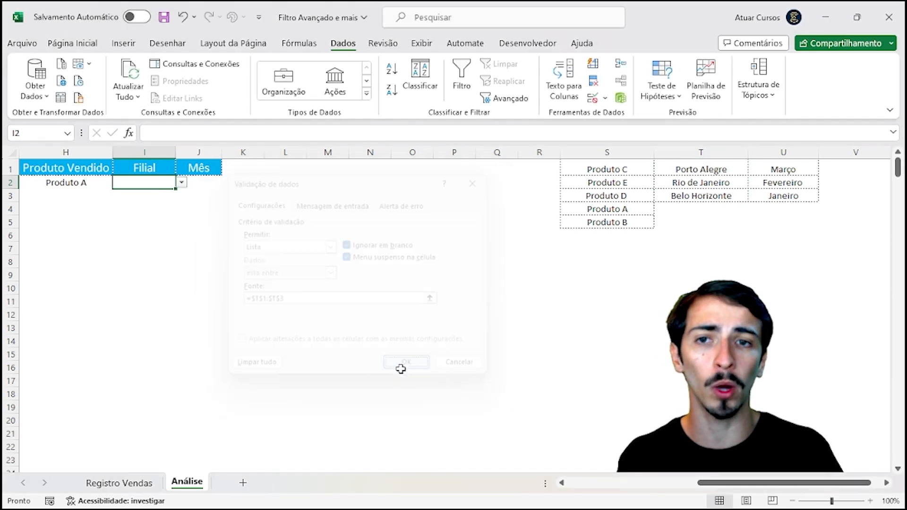
# Step: Try Rio de Janeiro and Belo Horizonte in I2's dropdown, settle on Porto Alegre, then select J2
pyautogui.click(165, 208)
pyautogui.click(156, 185)
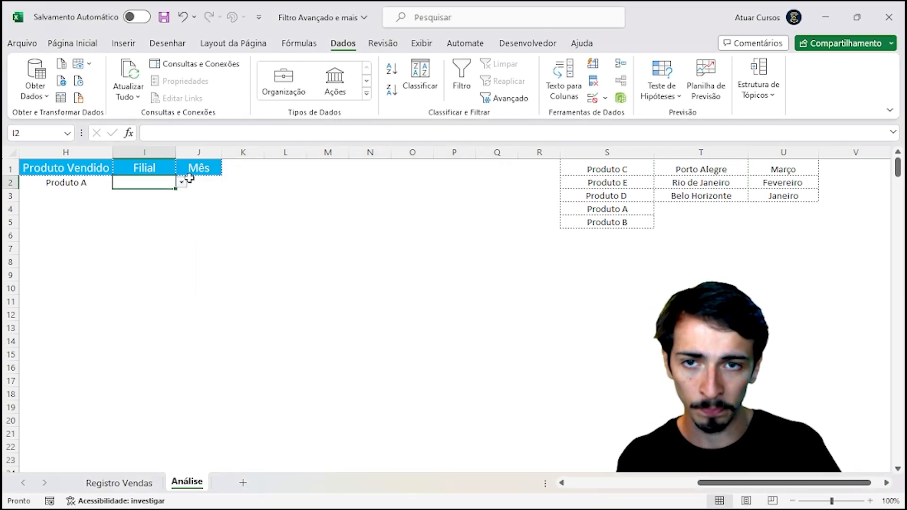
pyautogui.click(181, 182)
pyautogui.click(173, 207)
pyautogui.click(182, 183)
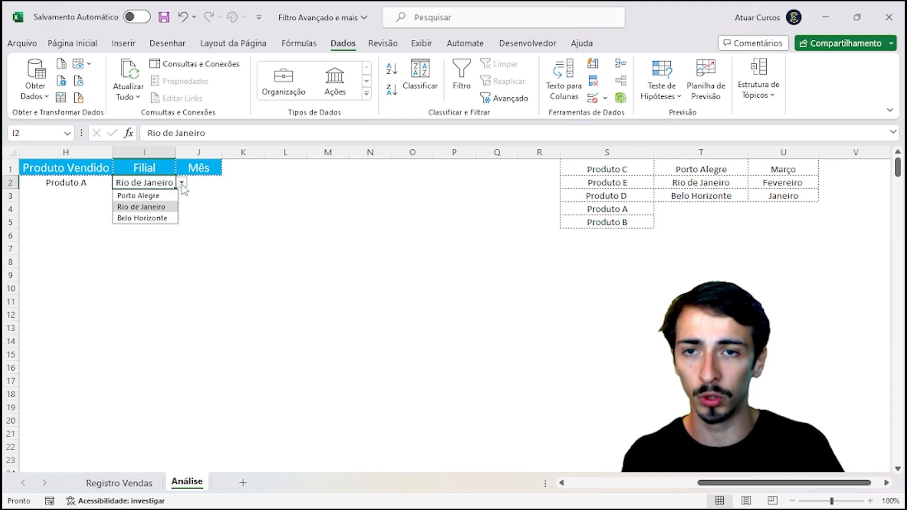
pyautogui.click(166, 219)
pyautogui.click(182, 183)
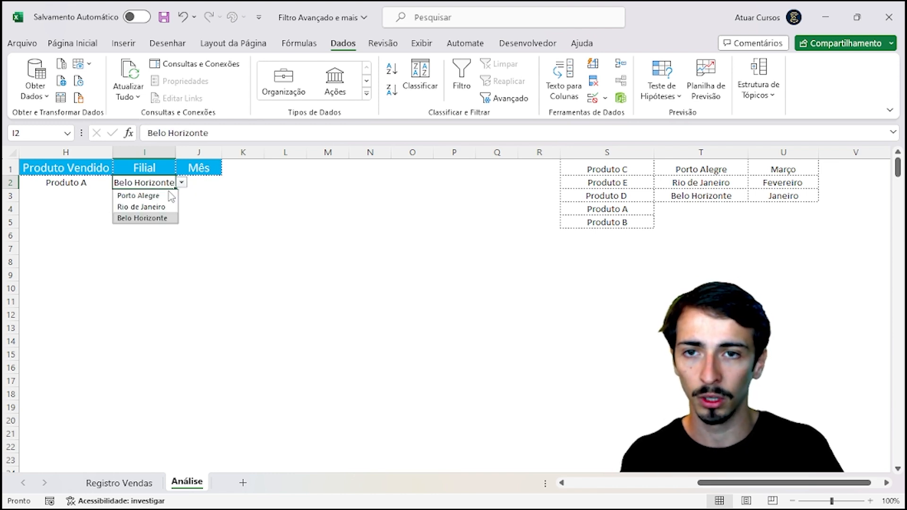
pyautogui.click(173, 195)
pyautogui.click(202, 182)
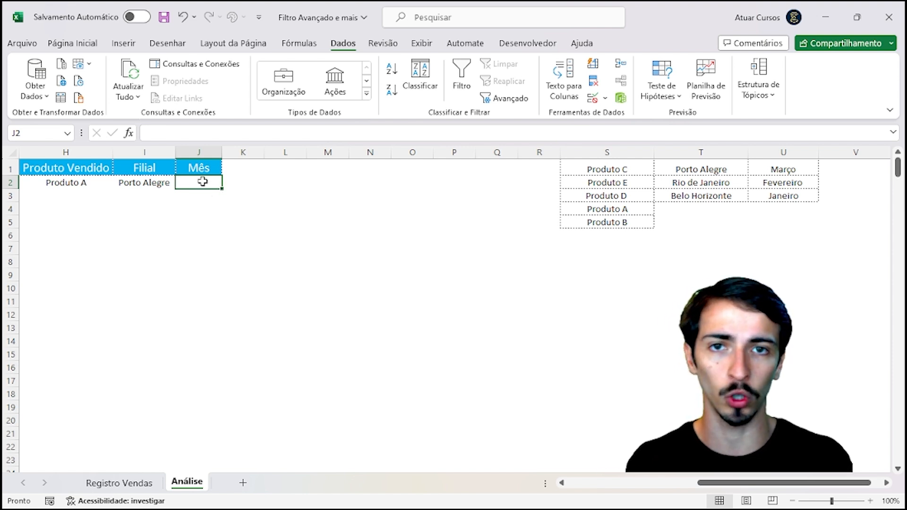
# Step: Give the Mês cell J2 a Lista validation sourced from the three months in U1:U3
pyautogui.click(592, 101)
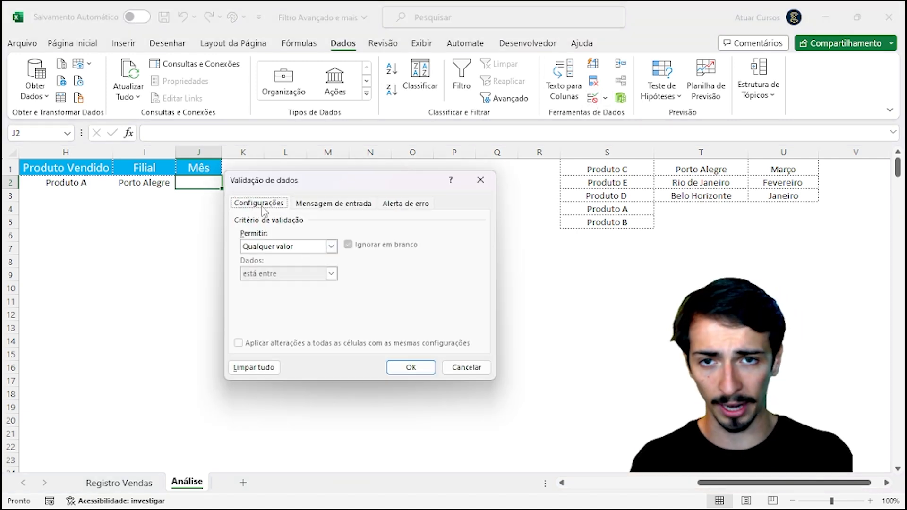
pyautogui.click(266, 249)
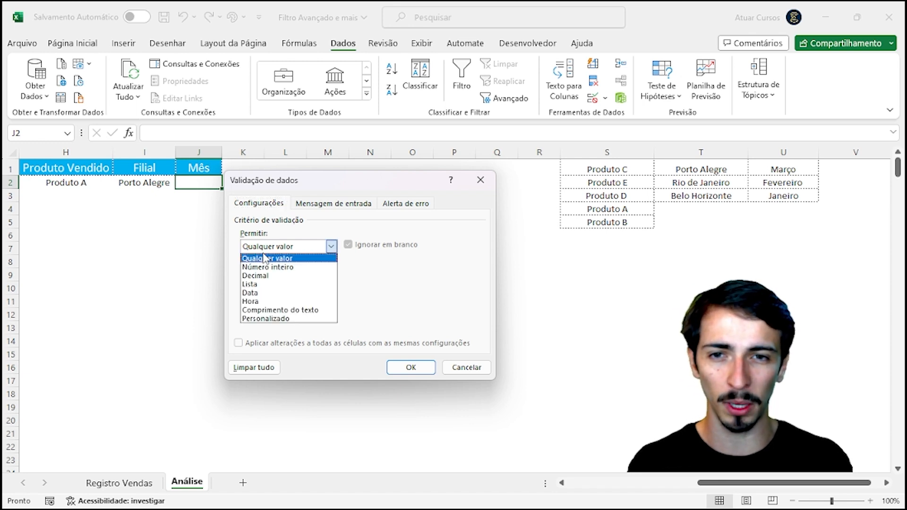
pyautogui.click(282, 284)
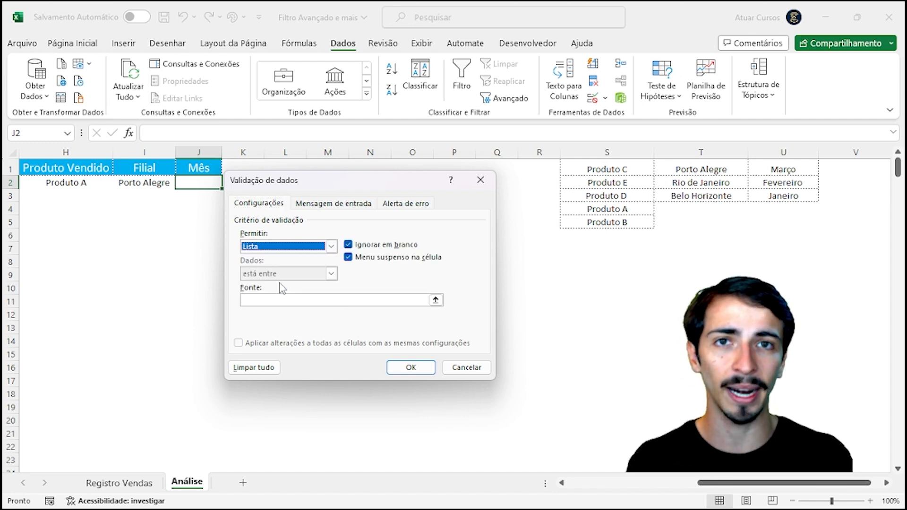
pyautogui.click(284, 299)
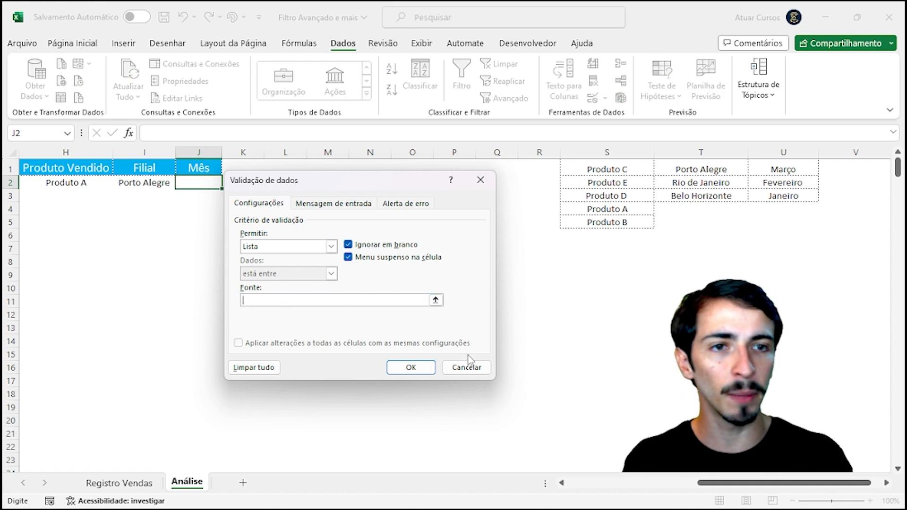
pyautogui.moveTo(778, 169); pyautogui.dragTo(782, 196)
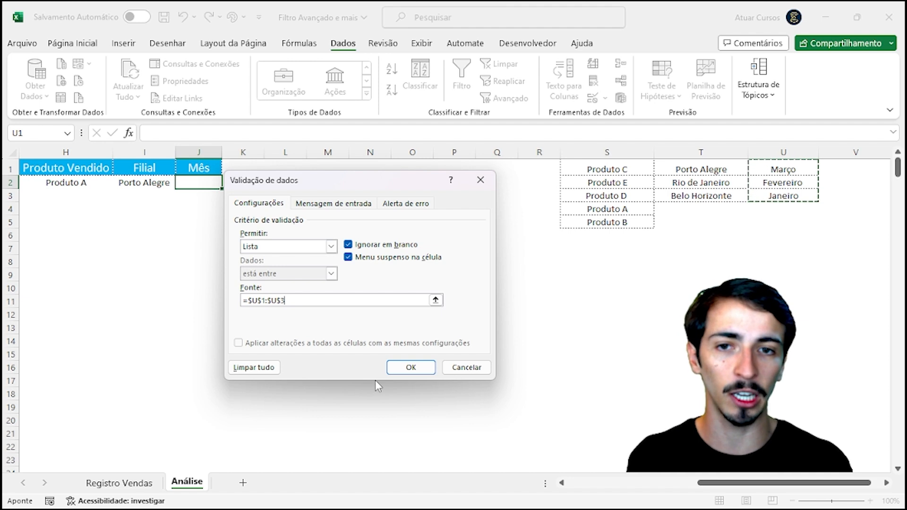
pyautogui.click(409, 368)
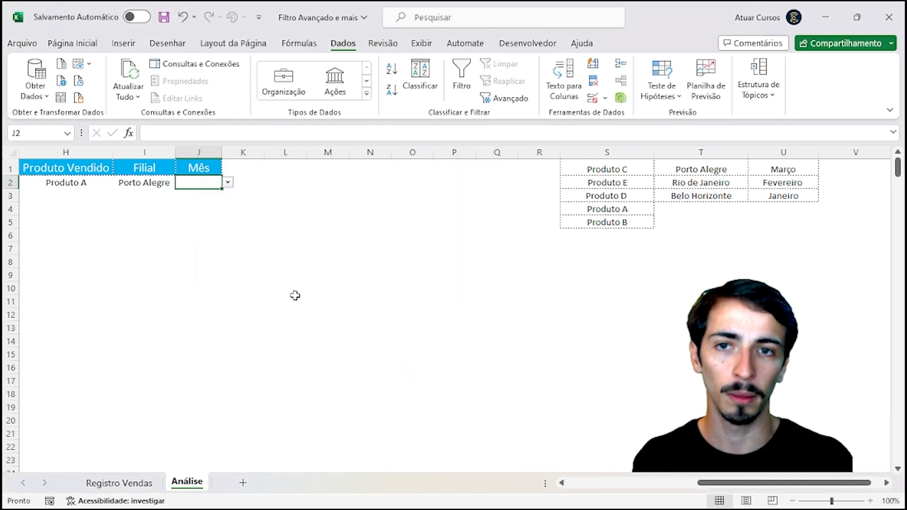
# Step: Cycle J2's dropdown through Janeiro, Fevereiro and Março, settle on Fevereiro, and return to column A
pyautogui.click(228, 183)
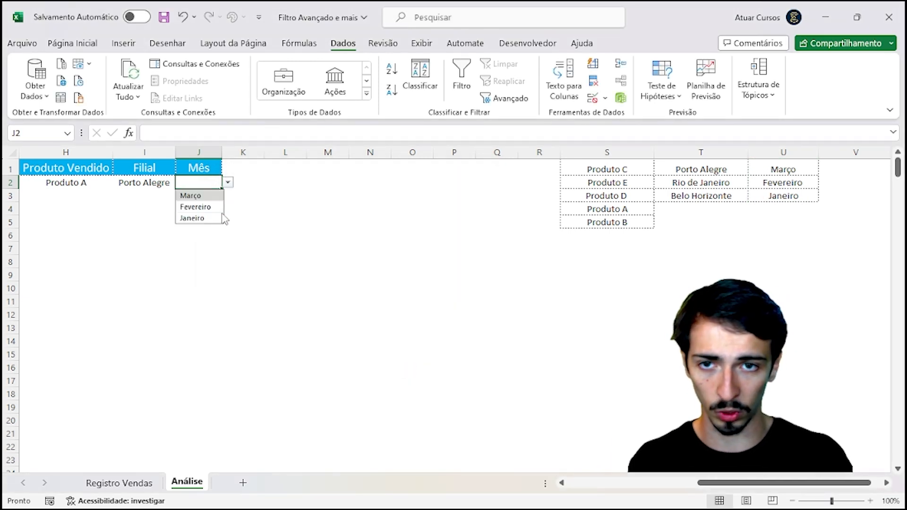
pyautogui.click(194, 217)
pyautogui.click(229, 182)
pyautogui.click(213, 208)
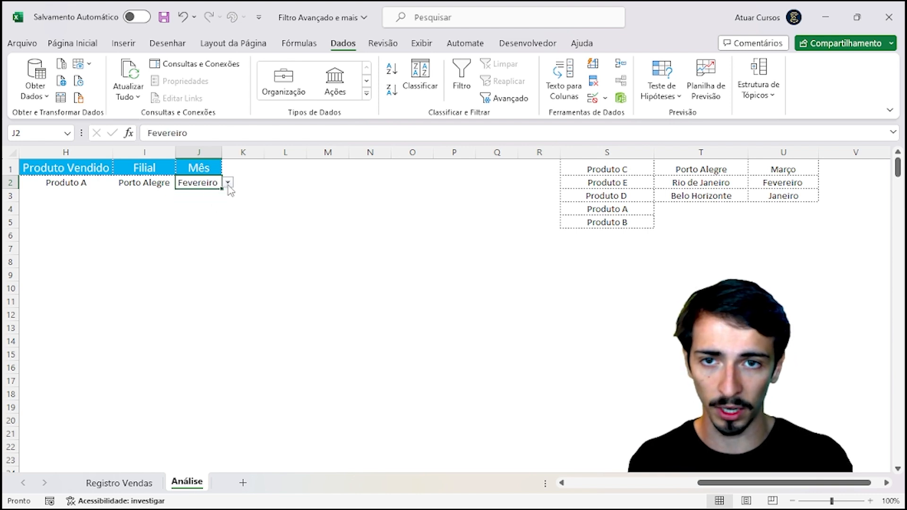
pyautogui.click(229, 182)
pyautogui.click(191, 196)
pyautogui.click(228, 182)
pyautogui.click(209, 208)
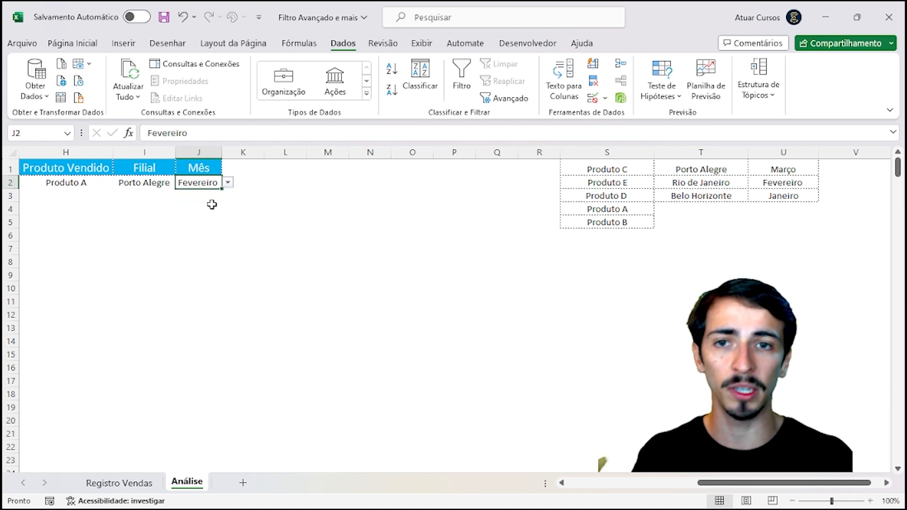
pyautogui.click(208, 209)
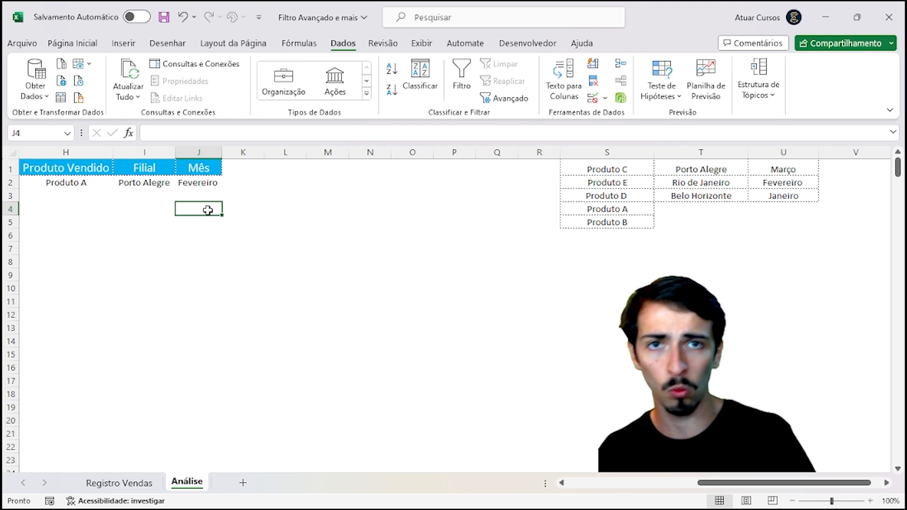
pyautogui.press('Home')
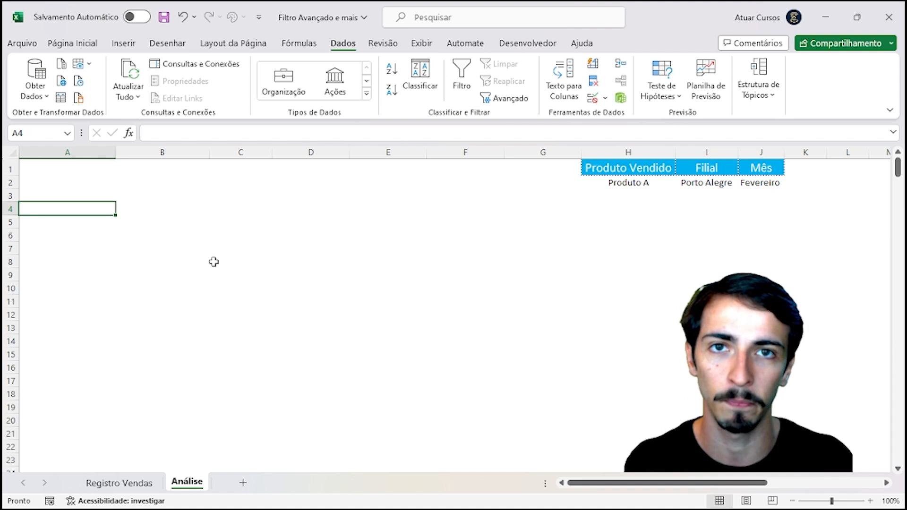
pyautogui.click(122, 486)
pyautogui.click(114, 316)
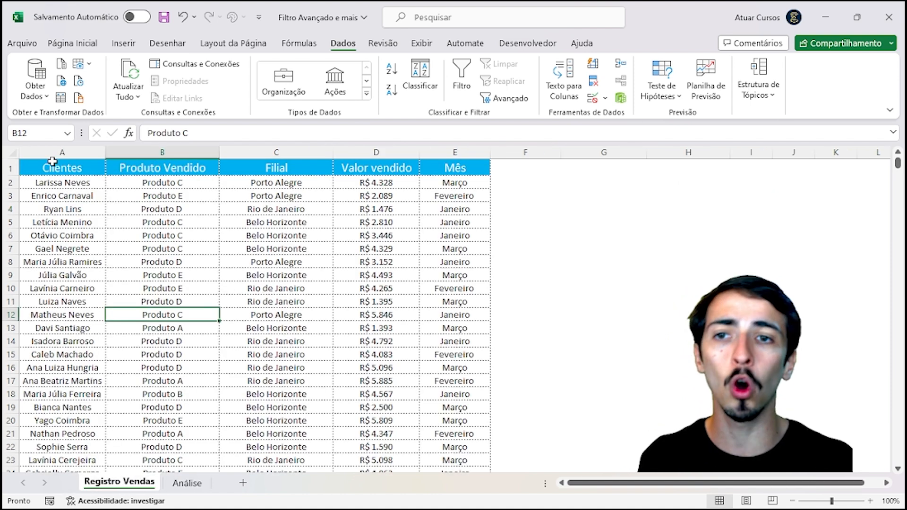
pyautogui.click(103, 200)
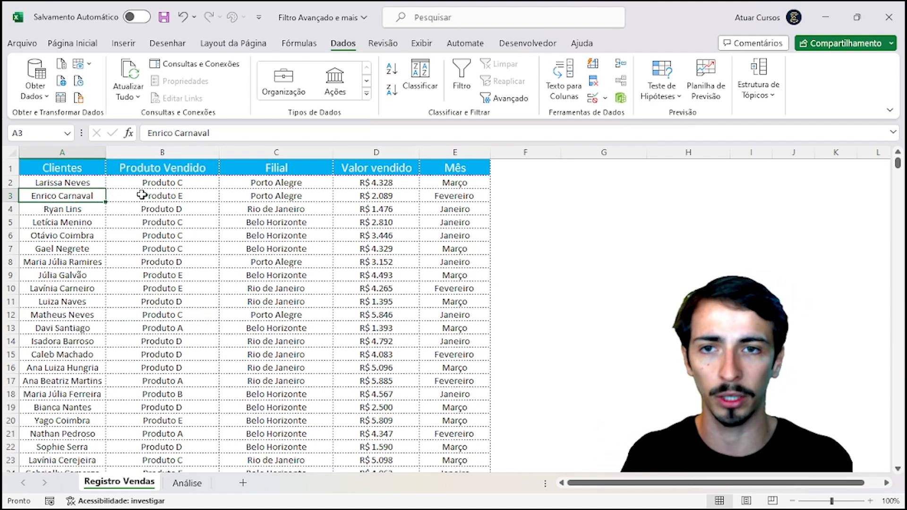
pyautogui.click(278, 192)
pyautogui.click(371, 184)
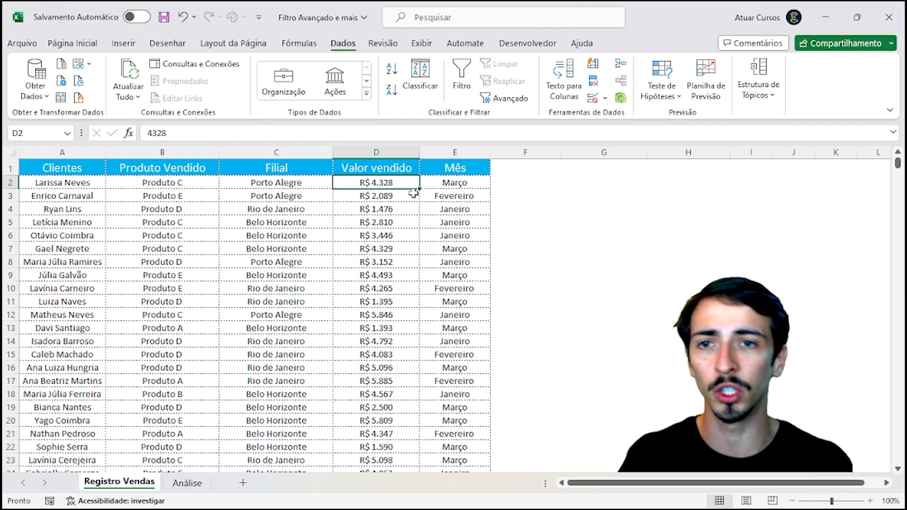
pyautogui.click(425, 193)
pyautogui.click(100, 232)
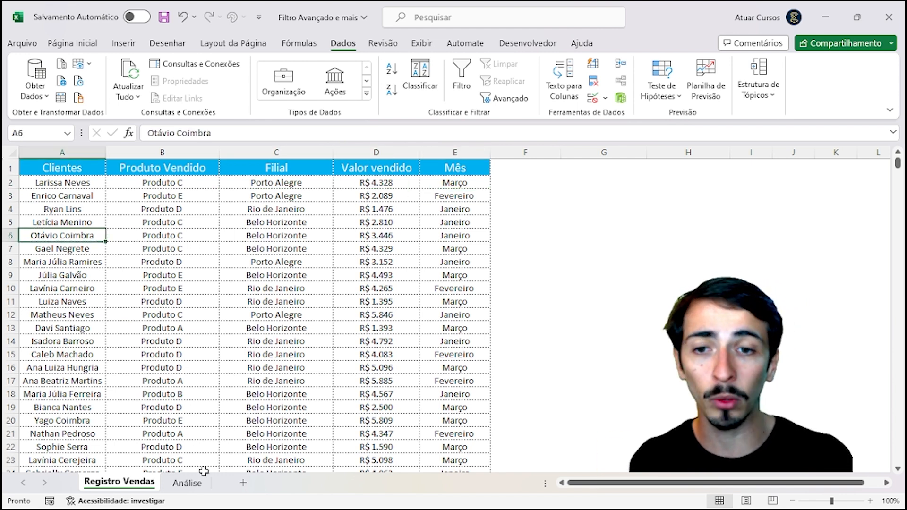
pyautogui.click(188, 482)
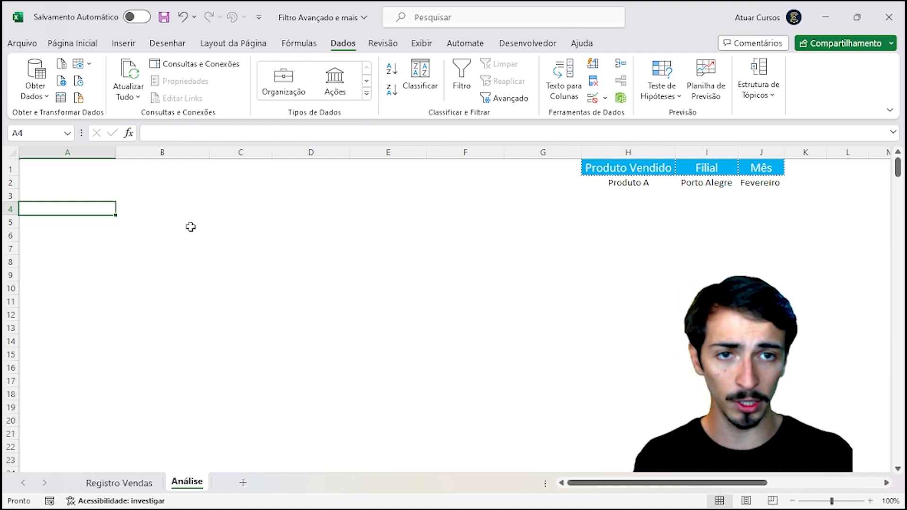
pyautogui.click(374, 268)
pyautogui.click(635, 185)
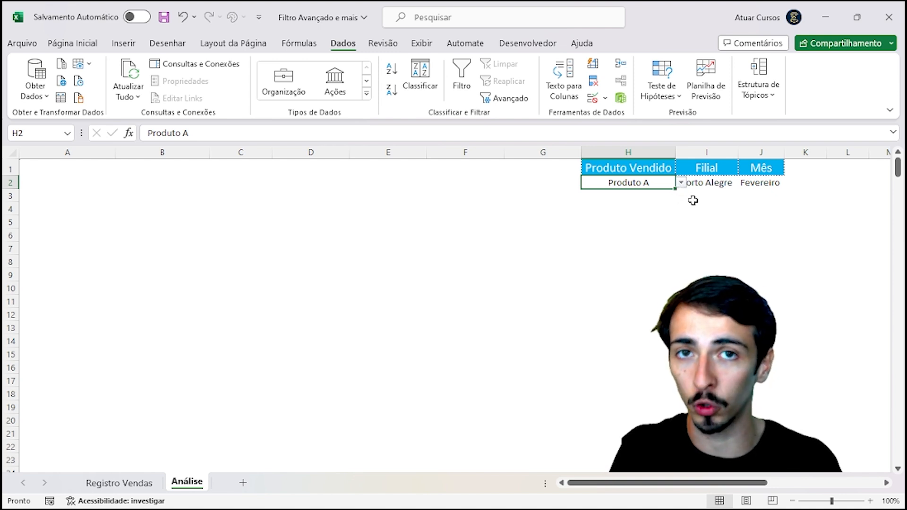
pyautogui.click(707, 182)
pyautogui.click(756, 209)
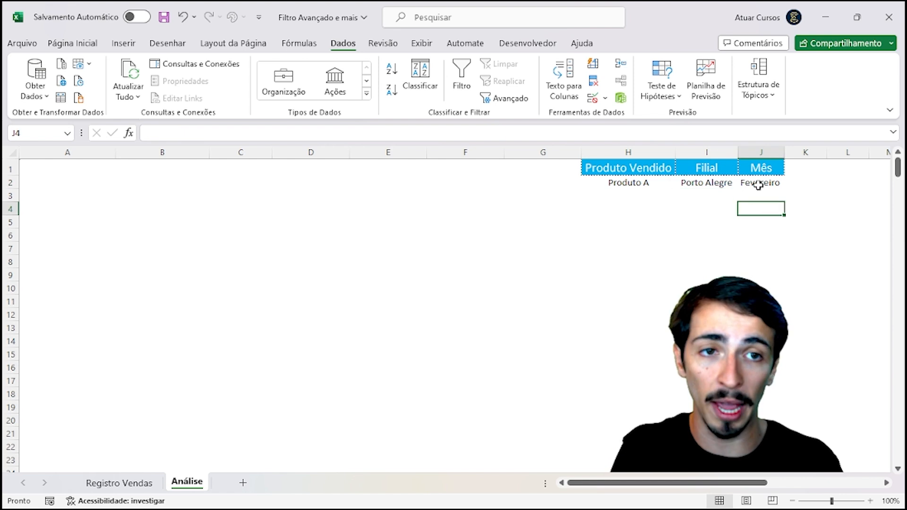
pyautogui.click(758, 184)
pyautogui.click(609, 253)
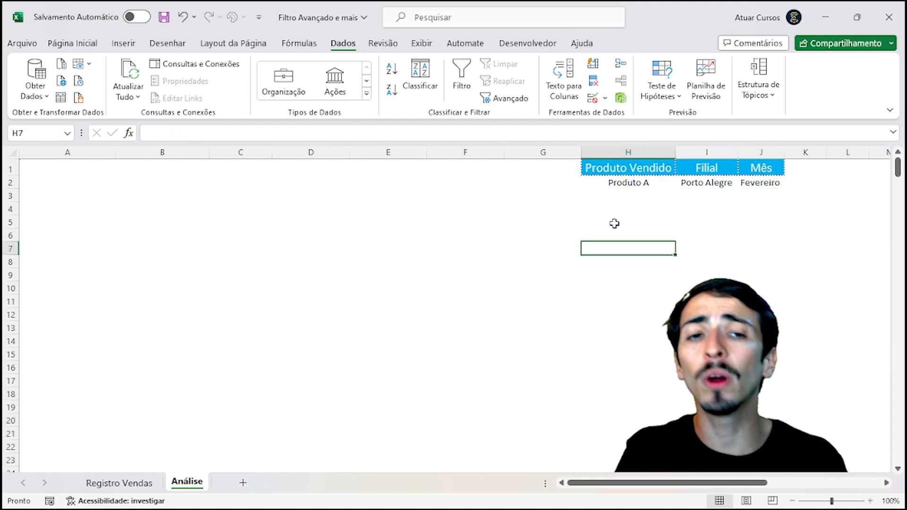
pyautogui.click(613, 184)
pyautogui.click(726, 182)
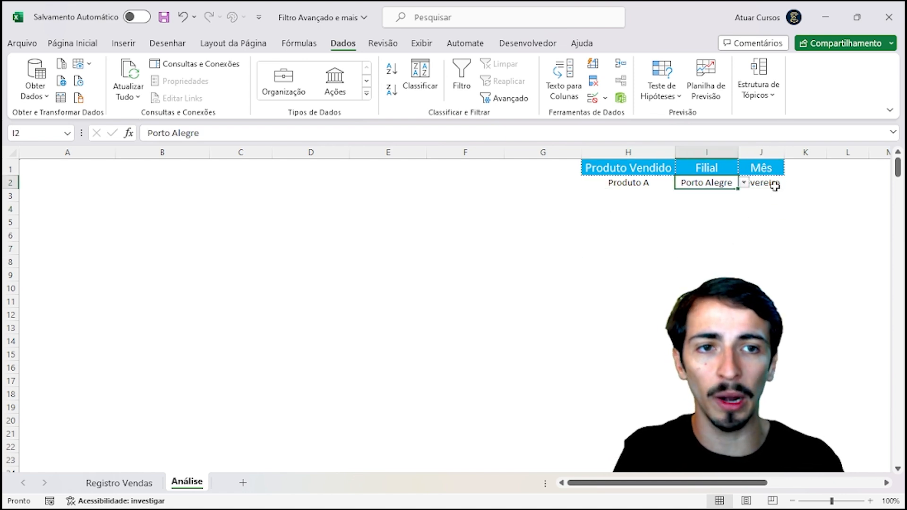
pyautogui.click(775, 185)
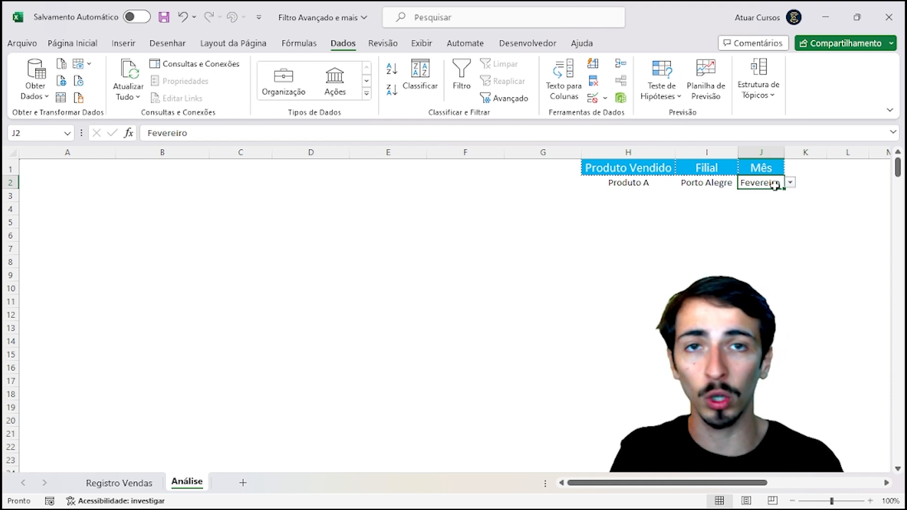
pyautogui.click(650, 194)
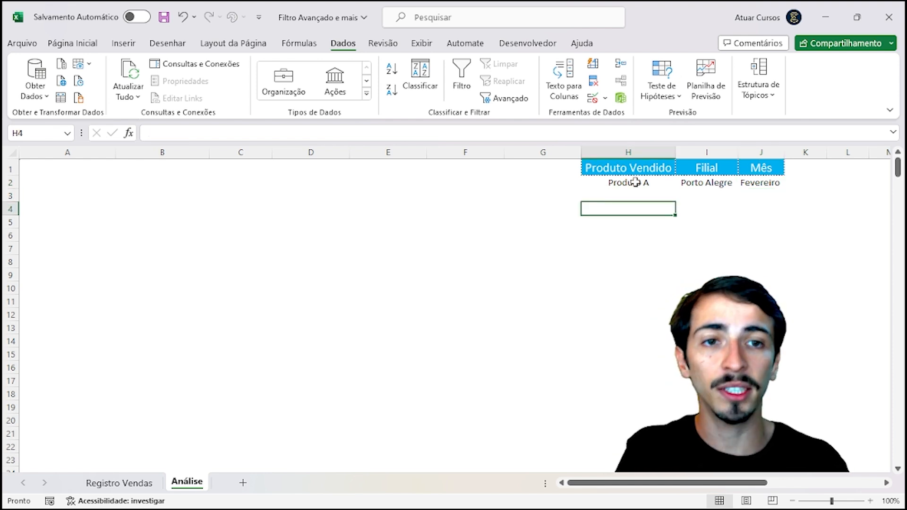
pyautogui.moveTo(636, 181); pyautogui.dragTo(743, 185)
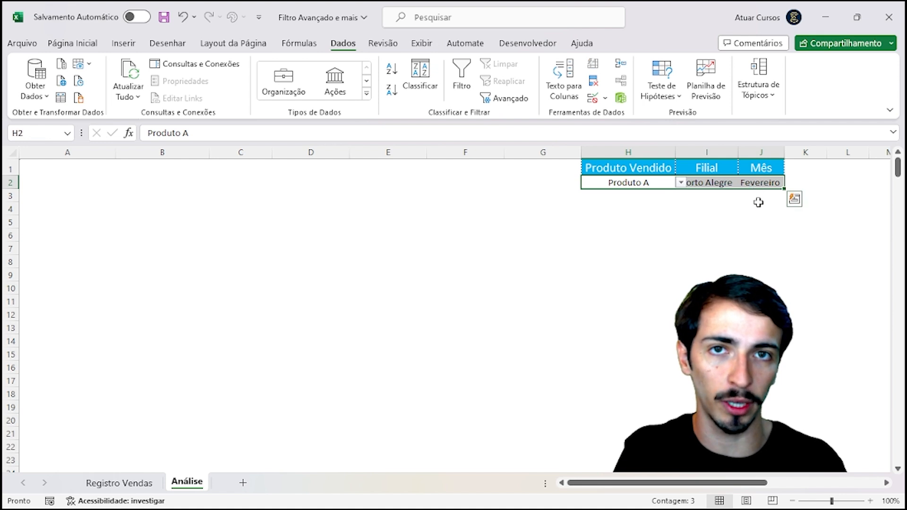
pyautogui.click(677, 294)
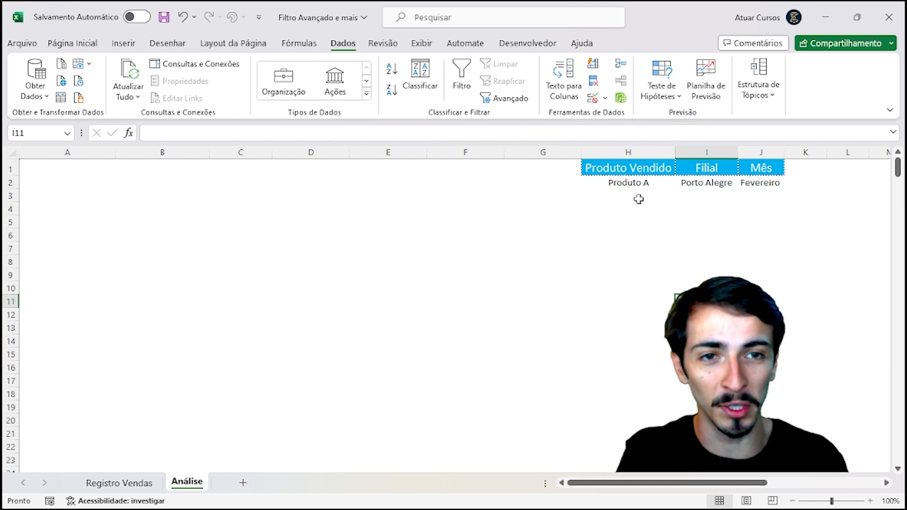
pyautogui.click(632, 183)
pyautogui.click(717, 183)
pyautogui.click(774, 185)
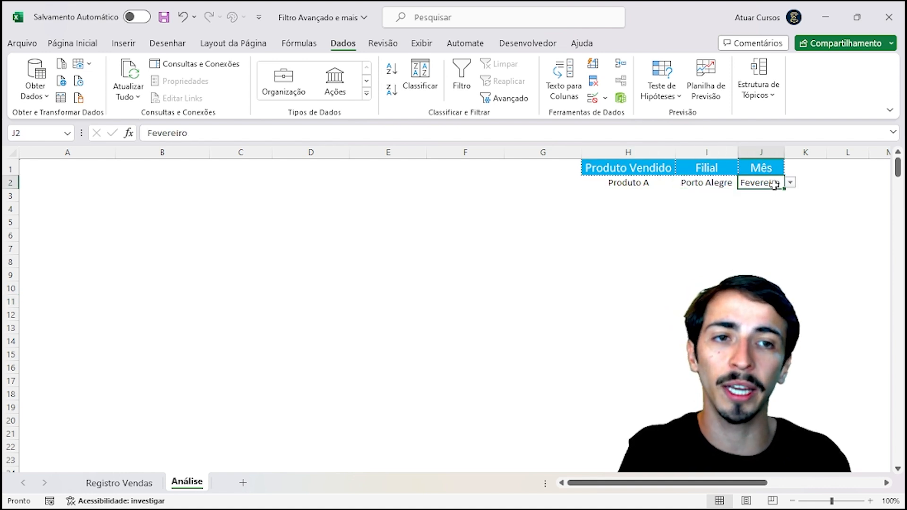
pyautogui.click(660, 278)
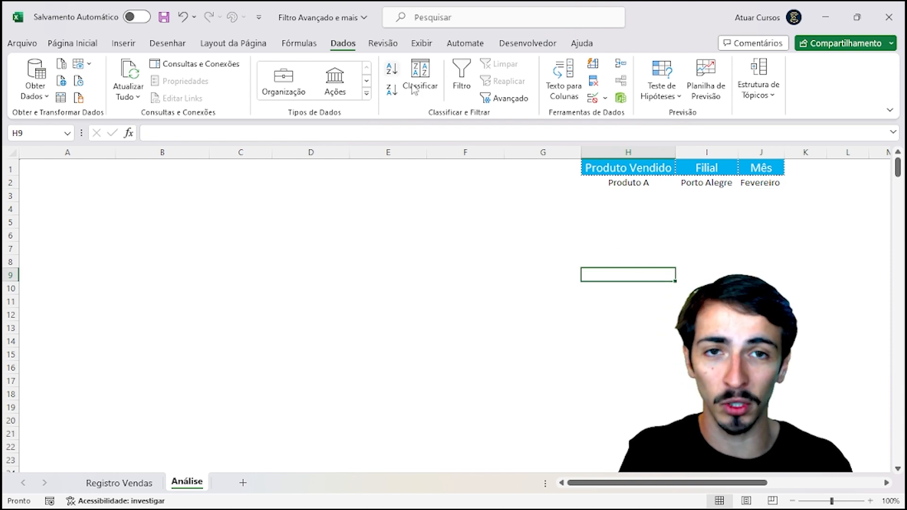
# Step: Open Filtro avançado, choose Copiar para outro local, and erase the proposed list range
pyautogui.click(490, 101)
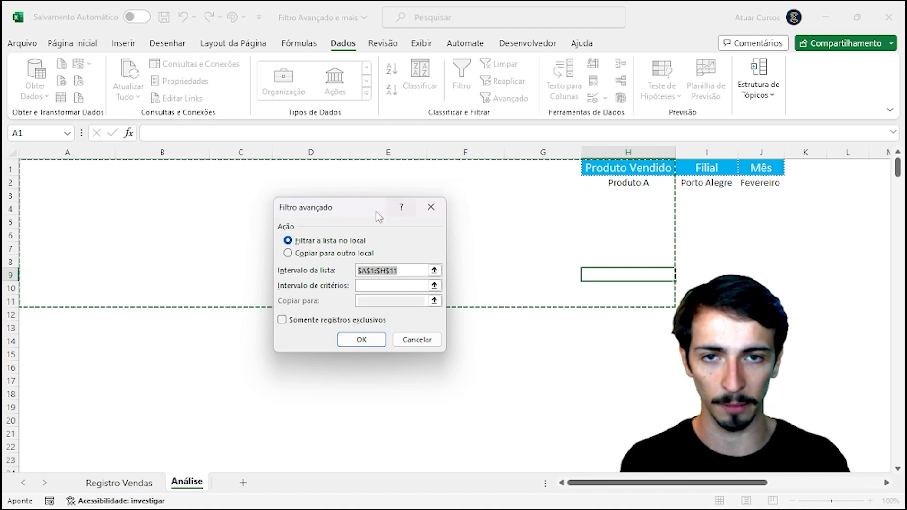
pyautogui.moveTo(376, 211); pyautogui.dragTo(483, 202)
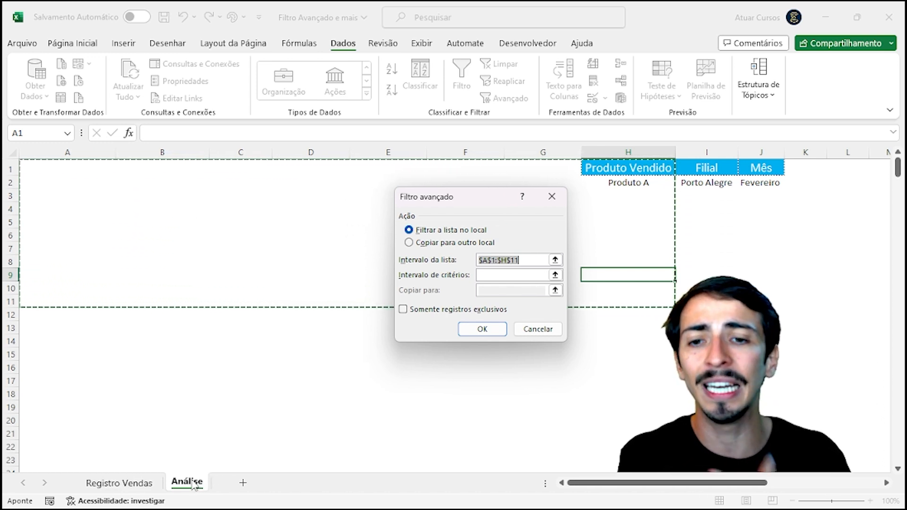
pyautogui.click(409, 243)
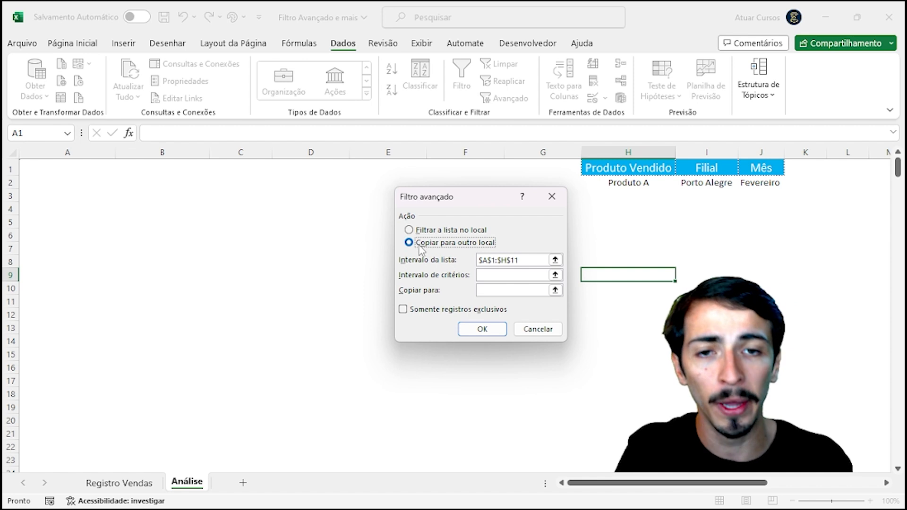
pyautogui.click(522, 264)
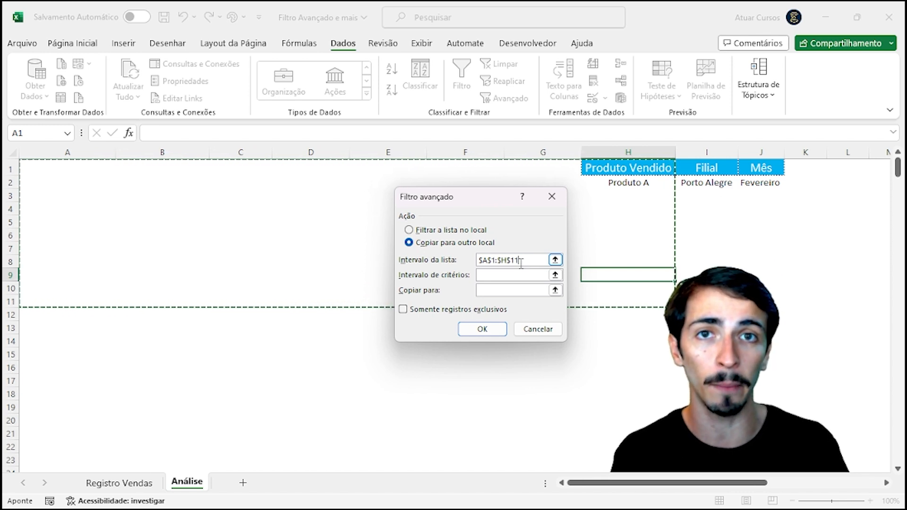
pyautogui.press('BackSpace')
pyautogui.press('BackSpace')
pyautogui.press('BackSpace')
pyautogui.press('BackSpace')
pyautogui.press('BackSpace')
pyautogui.press('BackSpace')
pyautogui.press('BackSpace')
pyautogui.press('BackSpace')
pyautogui.press('BackSpace')
pyautogui.press('BackSpace')
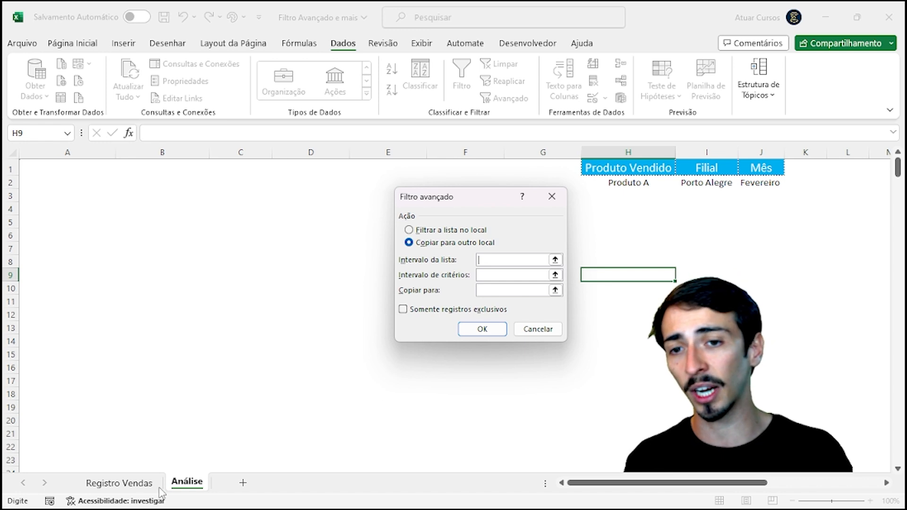
# Step: Set the filter's list range to columns A:E of Registro Vendas ('Registro Vendas'!$A:$E)
pyautogui.click(119, 483)
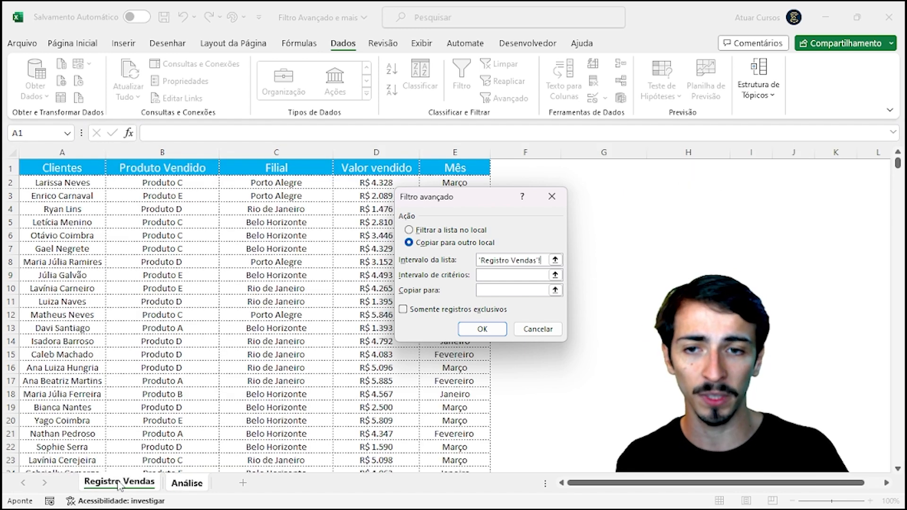
pyautogui.moveTo(463, 197); pyautogui.dragTo(603, 187)
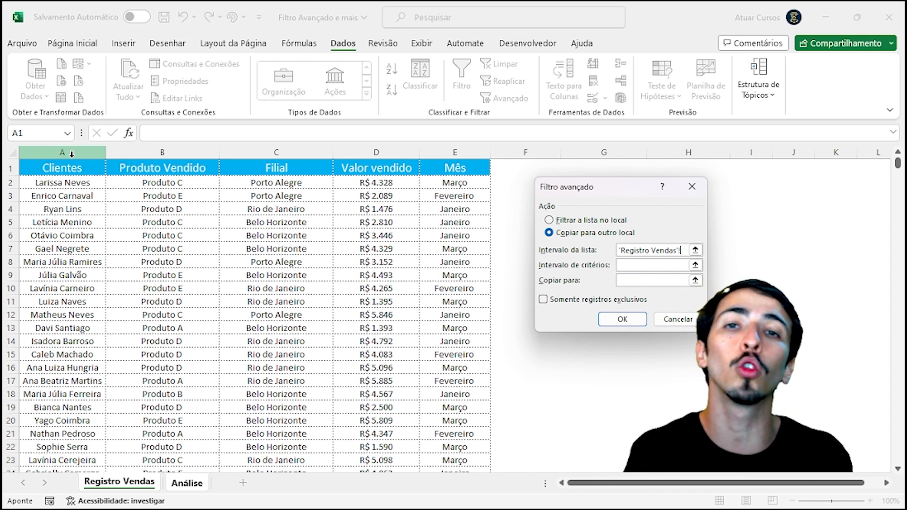
pyautogui.moveTo(64, 150); pyautogui.dragTo(470, 170)
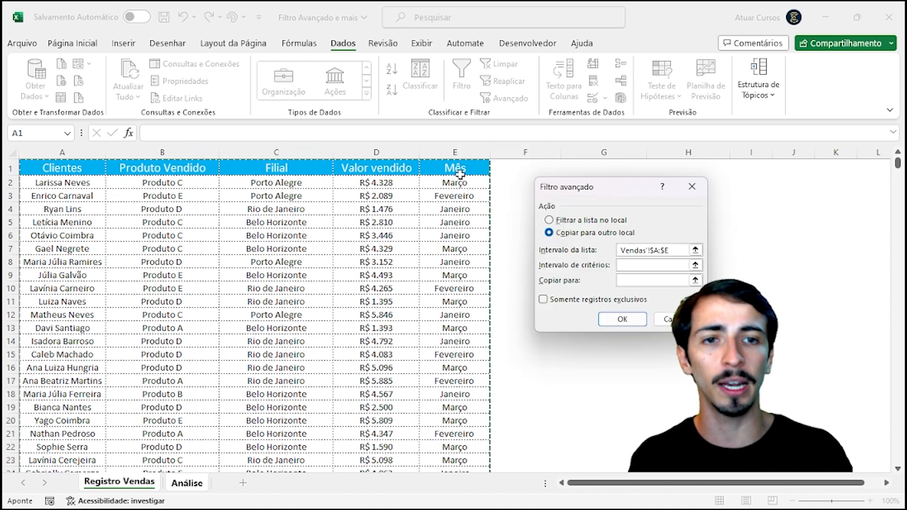
pyautogui.click(651, 268)
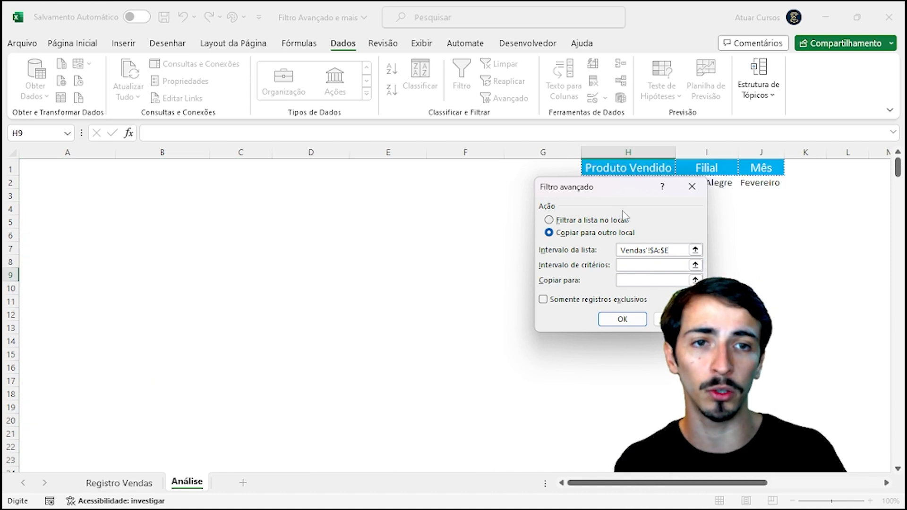
# Step: Set the criteria range to Análise!$H$1:$J$2, the Produto A, Porto Alegre, Fevereiro block
pyautogui.moveTo(613, 188); pyautogui.dragTo(440, 188)
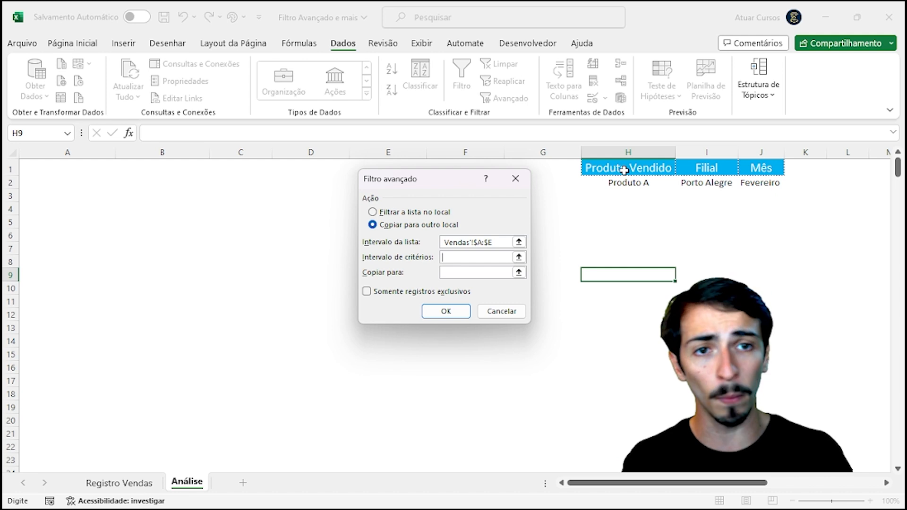
pyautogui.moveTo(627, 168); pyautogui.dragTo(772, 187)
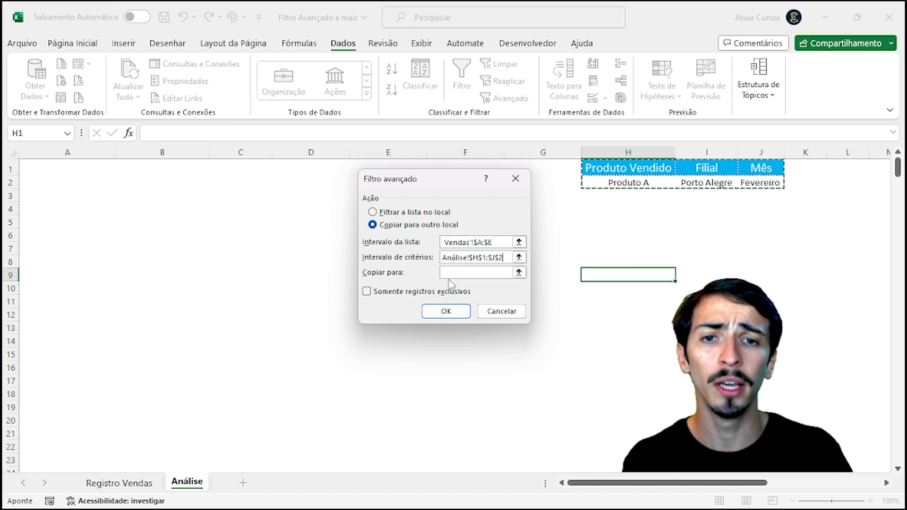
# Step: Set Análise cell A1 as the copy destination and run the filter, copying 10 matching rows
pyautogui.click(464, 272)
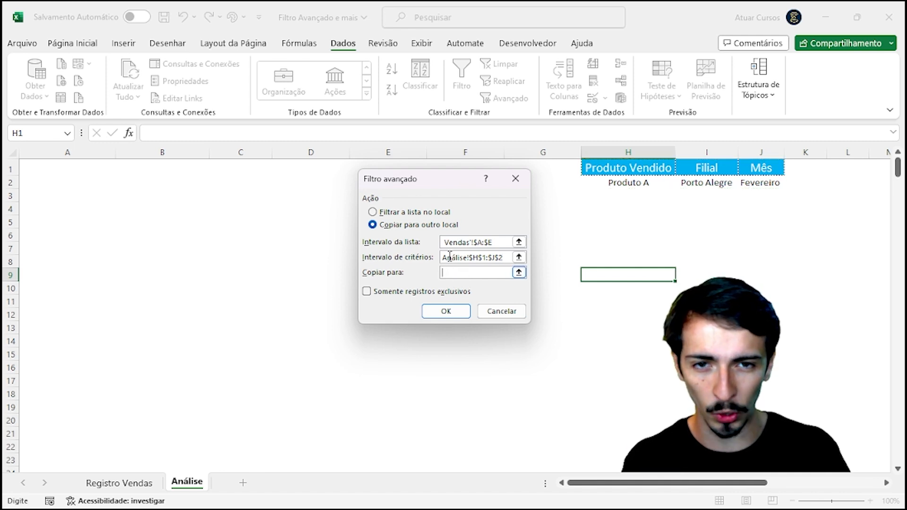
pyautogui.moveTo(442, 182); pyautogui.dragTo(676, 204)
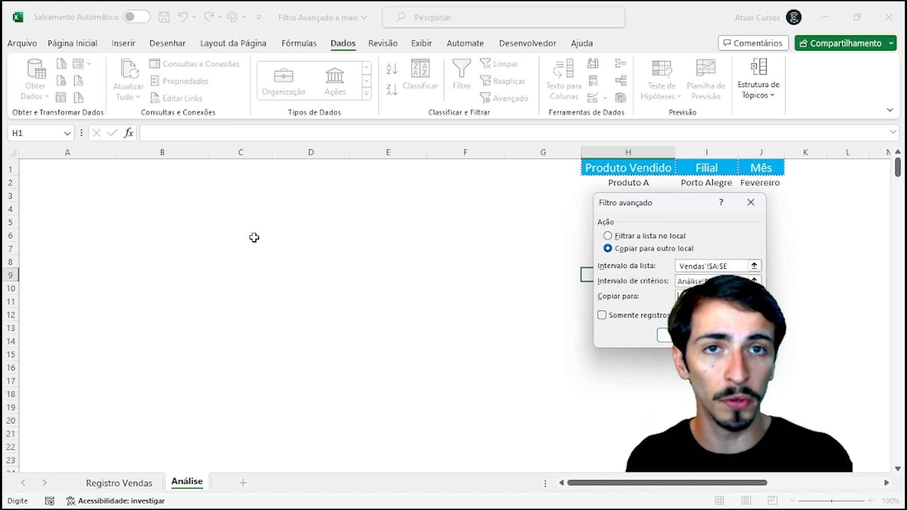
pyautogui.click(59, 171)
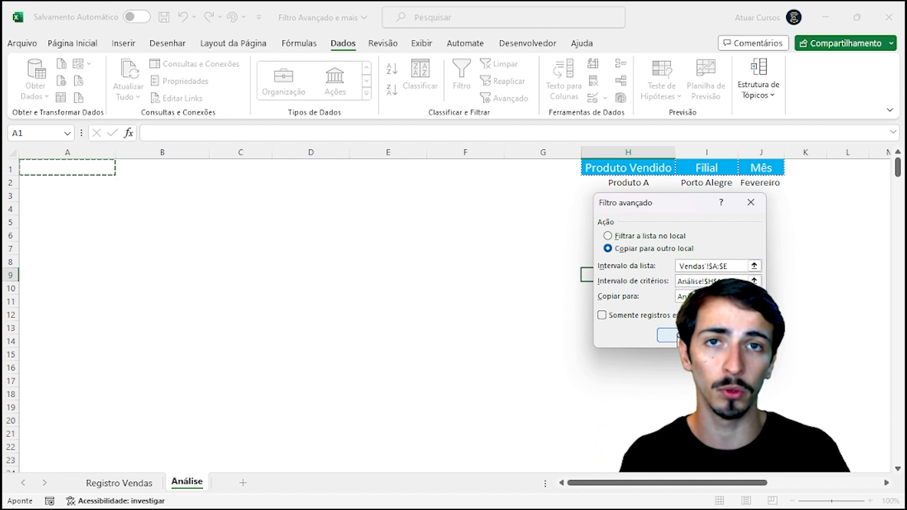
pyautogui.click(671, 336)
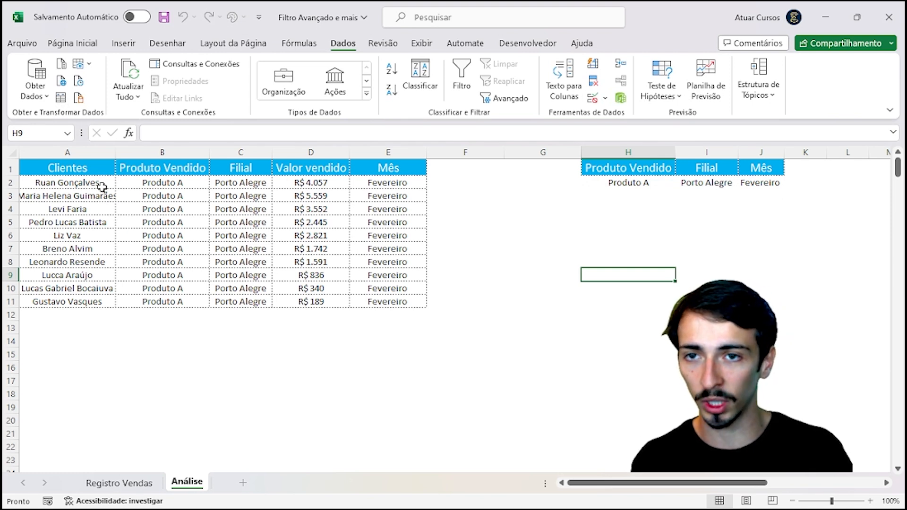
pyautogui.moveTo(103, 187); pyautogui.dragTo(97, 302)
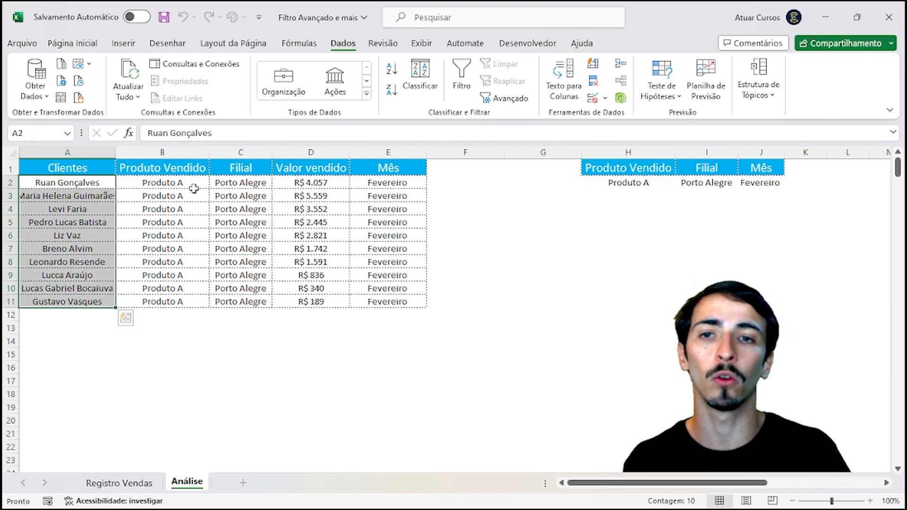
pyautogui.moveTo(193, 189); pyautogui.dragTo(189, 303)
pyautogui.moveTo(238, 184); pyautogui.dragTo(239, 302)
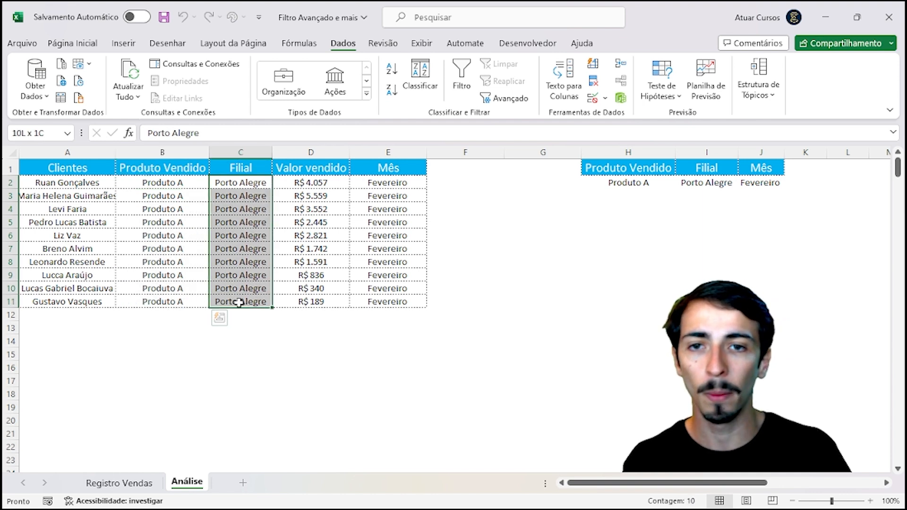
pyautogui.moveTo(307, 183); pyautogui.dragTo(330, 298)
pyautogui.click(394, 187)
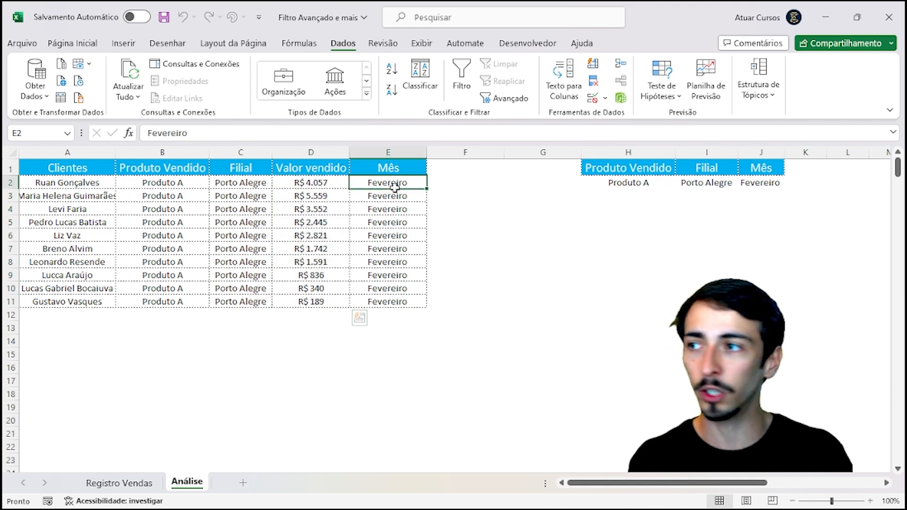
pyautogui.moveTo(394, 187); pyautogui.dragTo(399, 304)
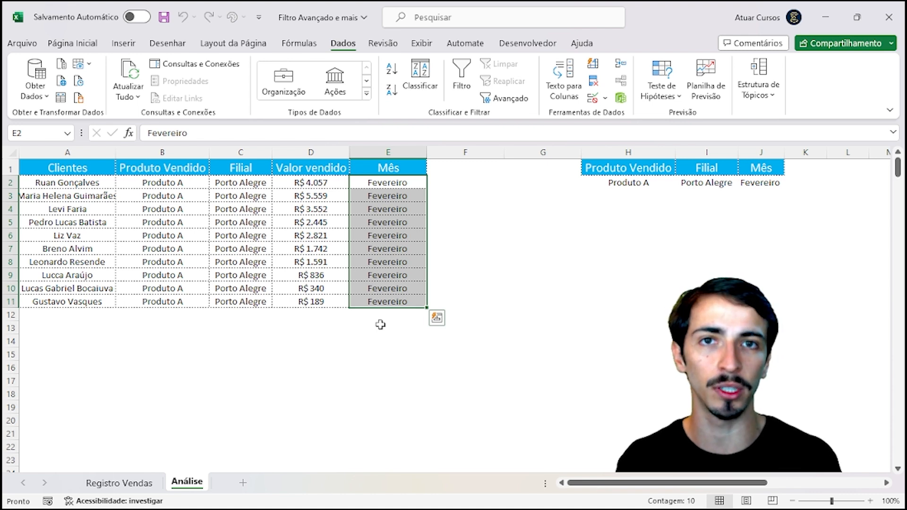
pyautogui.click(119, 483)
pyautogui.click(137, 340)
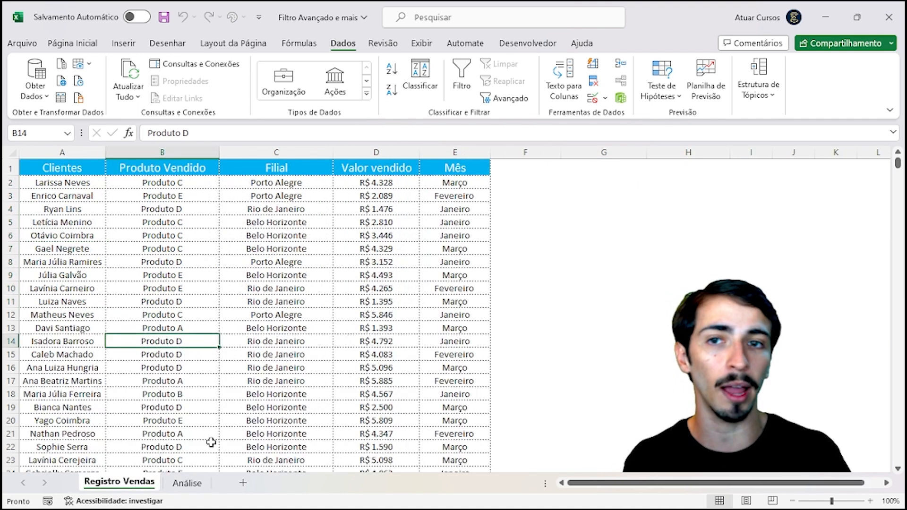
pyautogui.click(188, 482)
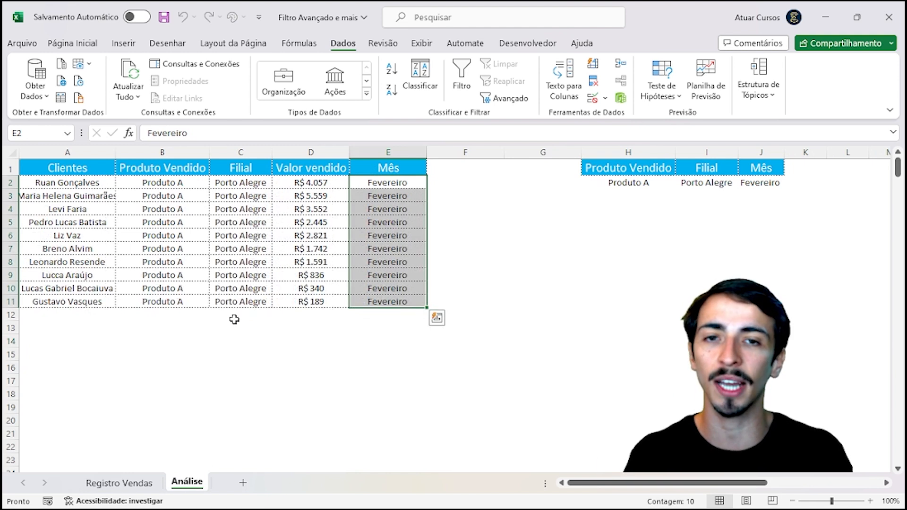
pyautogui.click(243, 341)
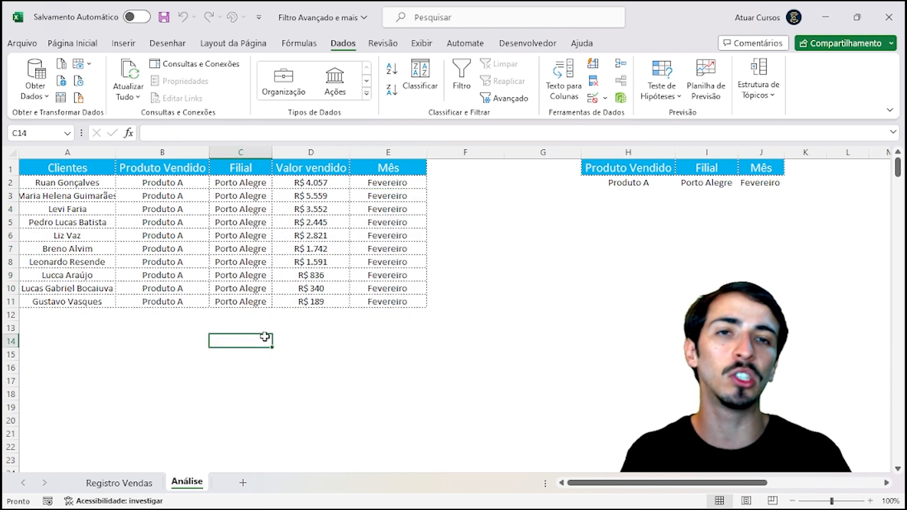
pyautogui.click(450, 358)
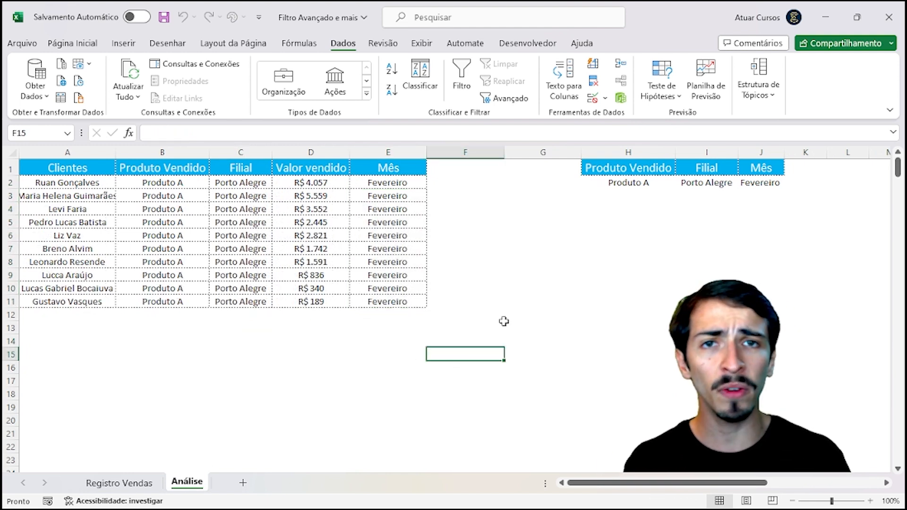
pyautogui.click(480, 282)
pyautogui.click(530, 195)
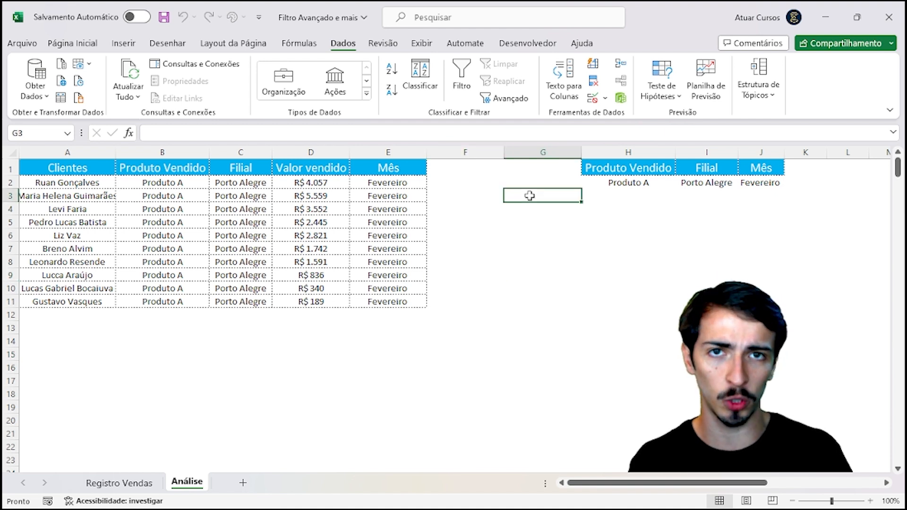
# Step: Set the product criterion in H2 to Produto E
pyautogui.click(654, 186)
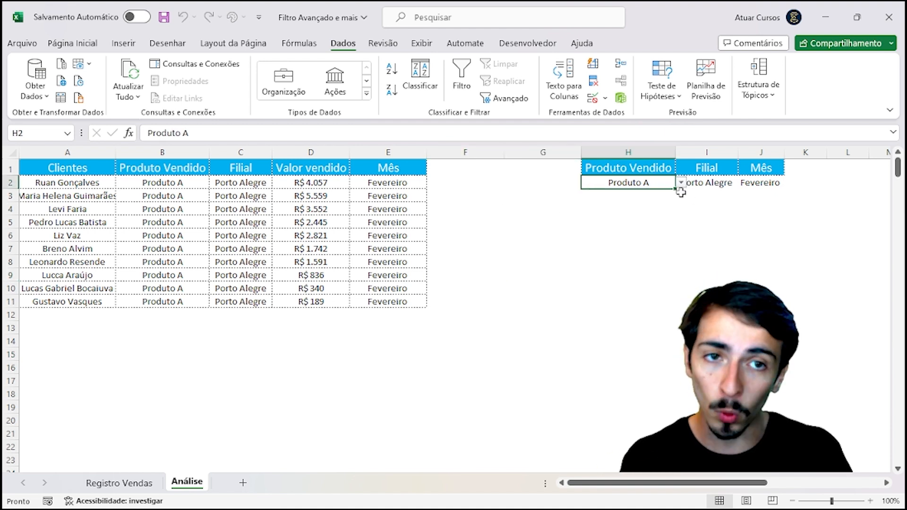
pyautogui.click(681, 183)
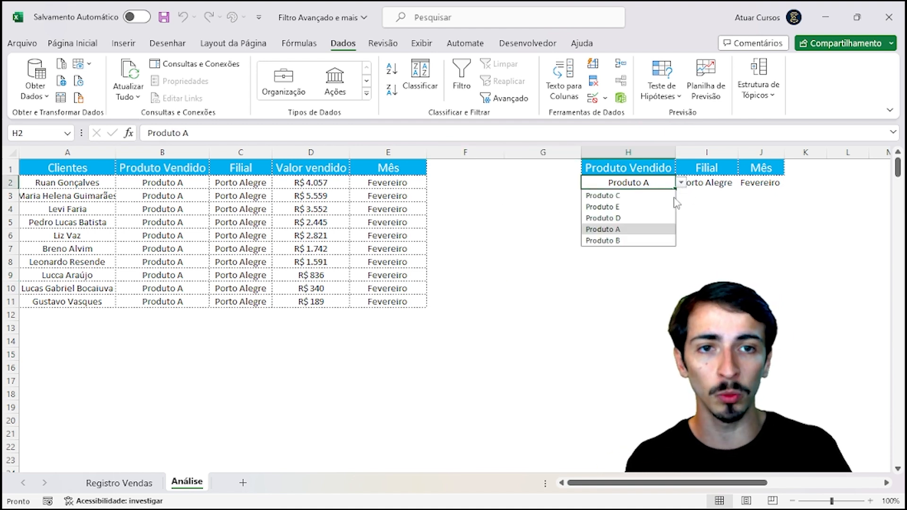
pyautogui.click(638, 209)
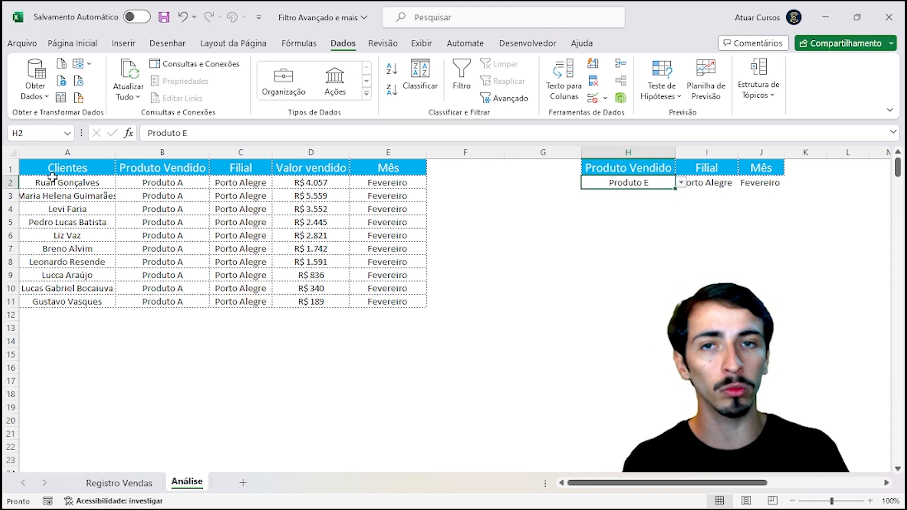
pyautogui.moveTo(63, 154); pyautogui.dragTo(377, 209)
pyautogui.click(384, 223)
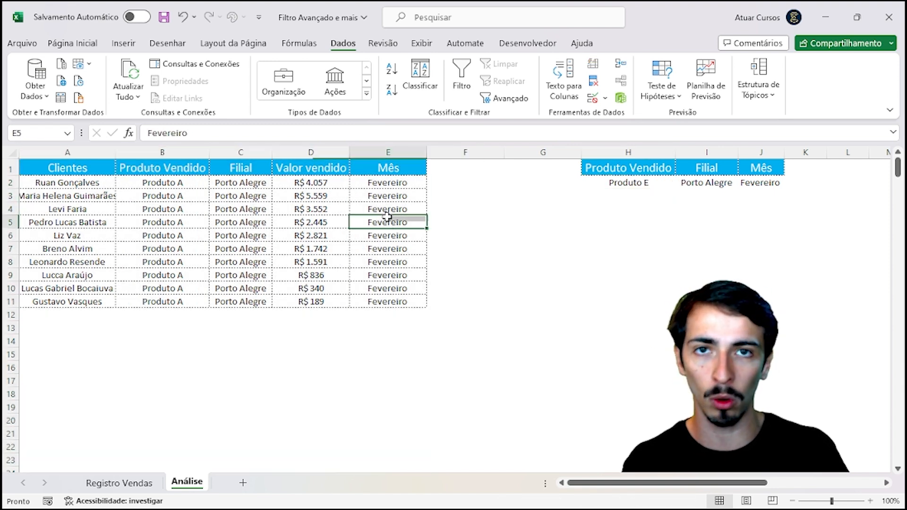
# Step: Set the Filial criterion in I2 to Rio de Janeiro and the month in J2 to Janeiro
pyautogui.click(718, 184)
pyautogui.click(744, 184)
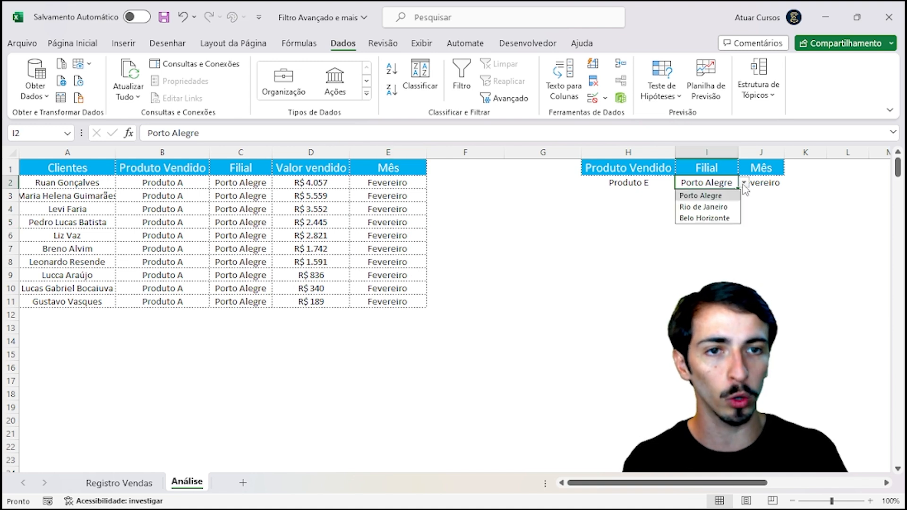
pyautogui.click(720, 207)
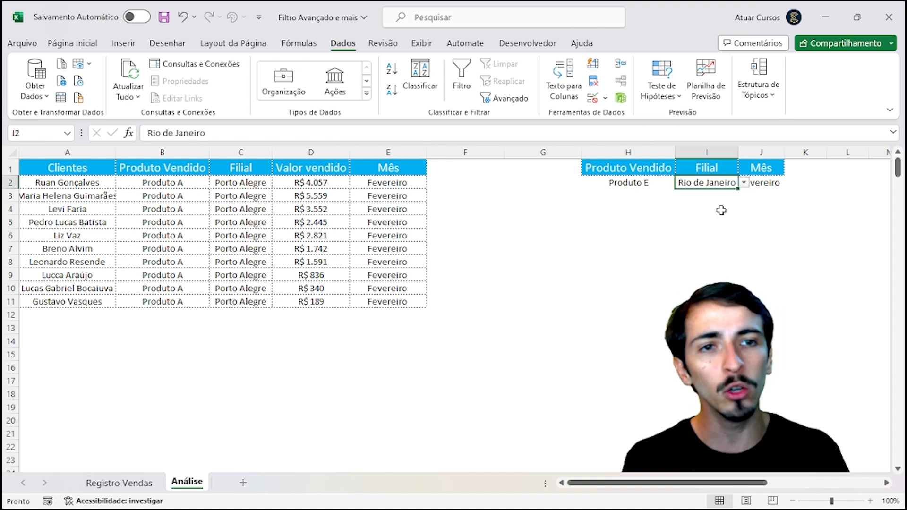
pyautogui.click(778, 182)
pyautogui.click(790, 183)
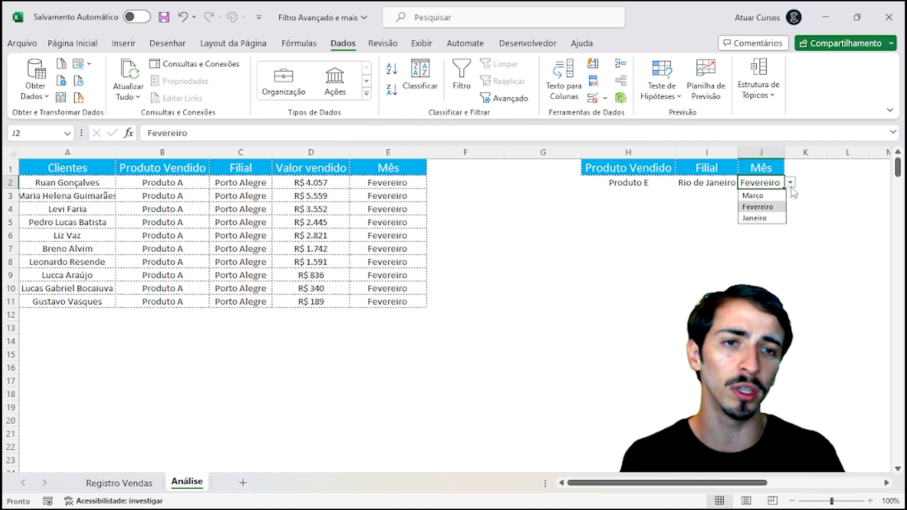
pyautogui.click(771, 218)
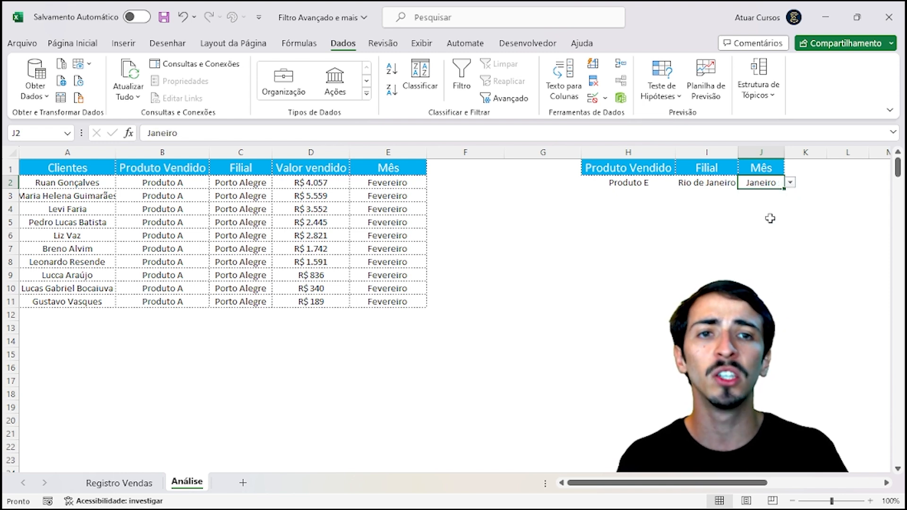
pyautogui.click(653, 271)
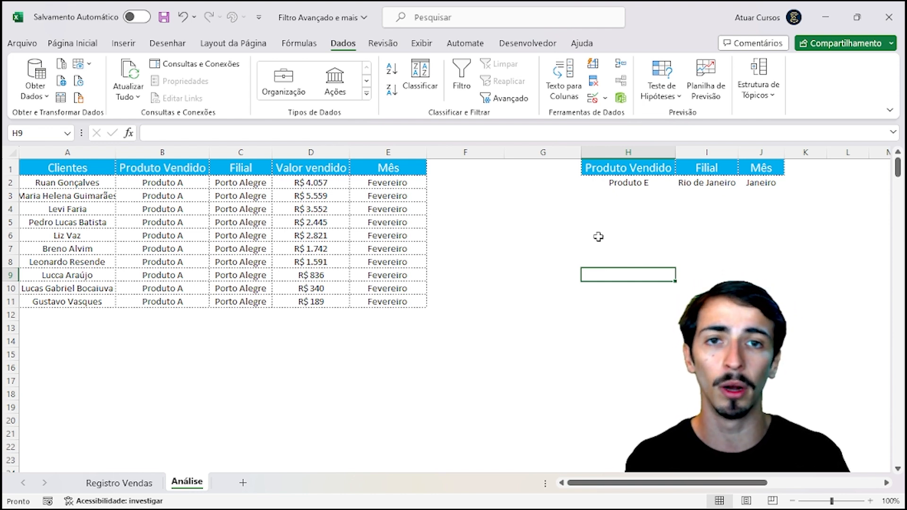
# Step: Reopen the Advanced Filter set to copy elsewhere, clear the old $A$1:$H$11 list range, and switch to Registro Vendas
pyautogui.click(505, 100)
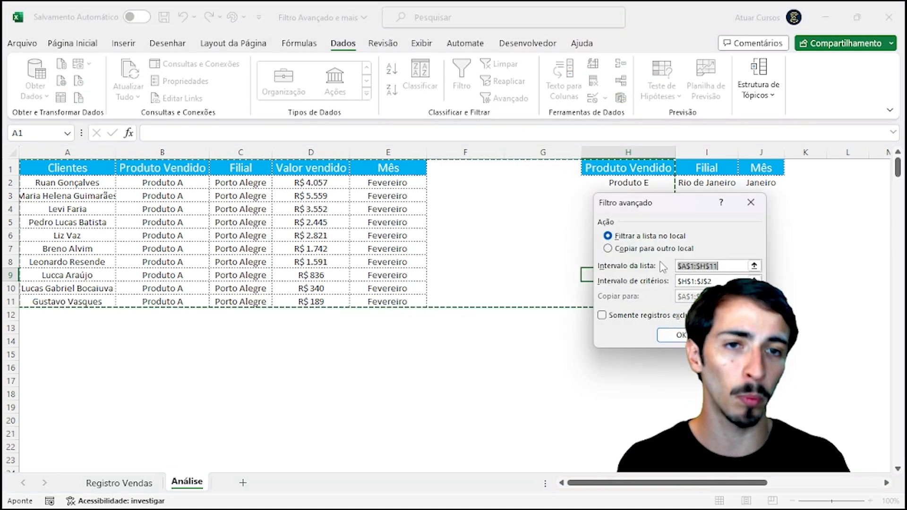
pyautogui.click(644, 250)
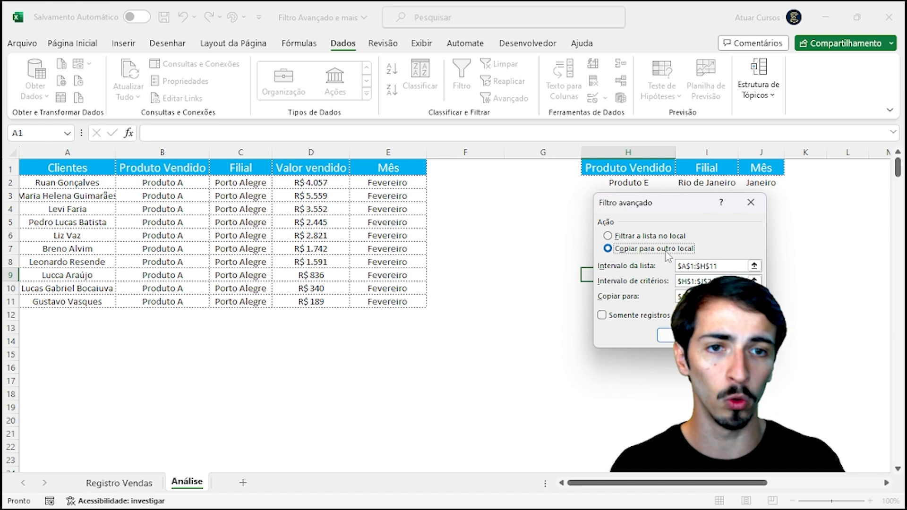
pyautogui.click(726, 266)
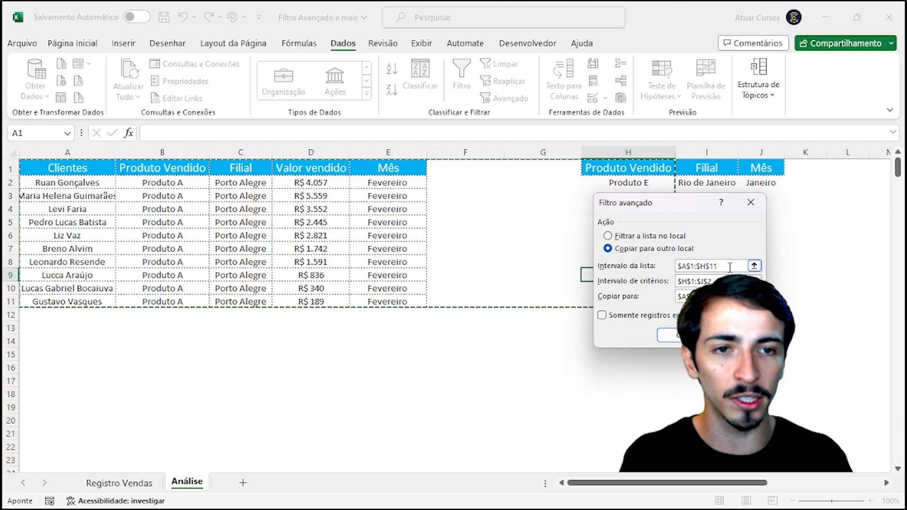
pyautogui.moveTo(730, 266); pyautogui.dragTo(676, 267)
pyautogui.press('Delete')
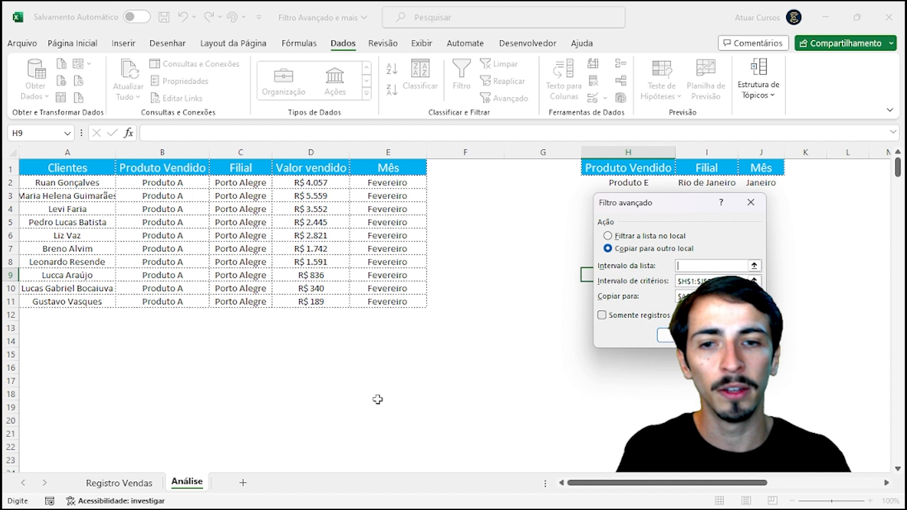
pyautogui.click(120, 484)
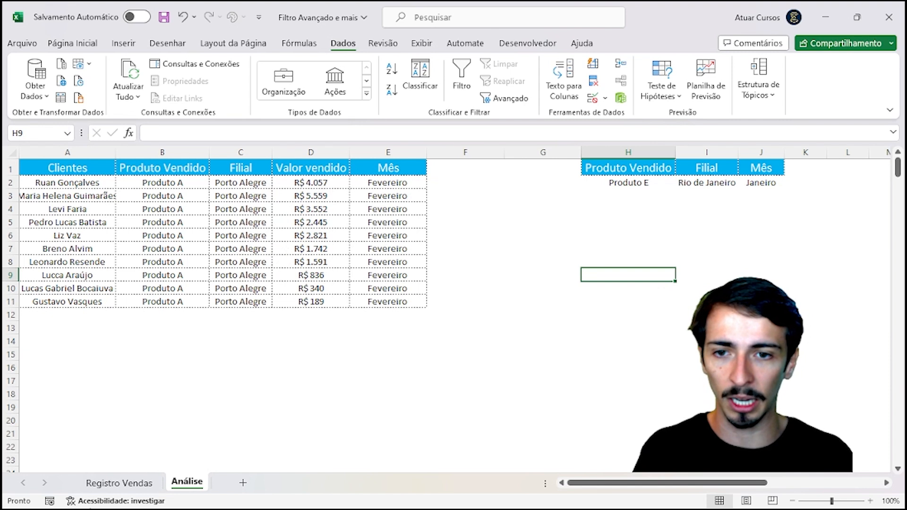
# Step: On Registro Vendas, select entire columns A through E of the sales table
pyautogui.click(124, 484)
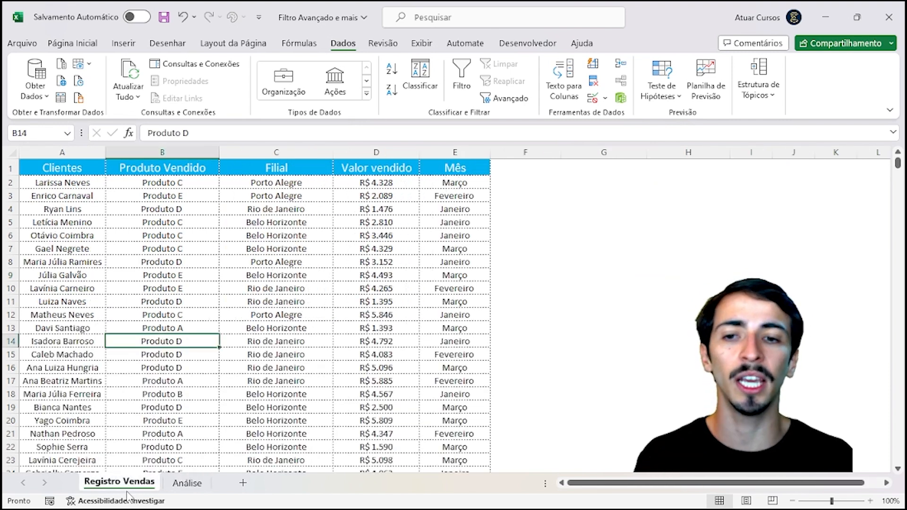
pyautogui.click(162, 236)
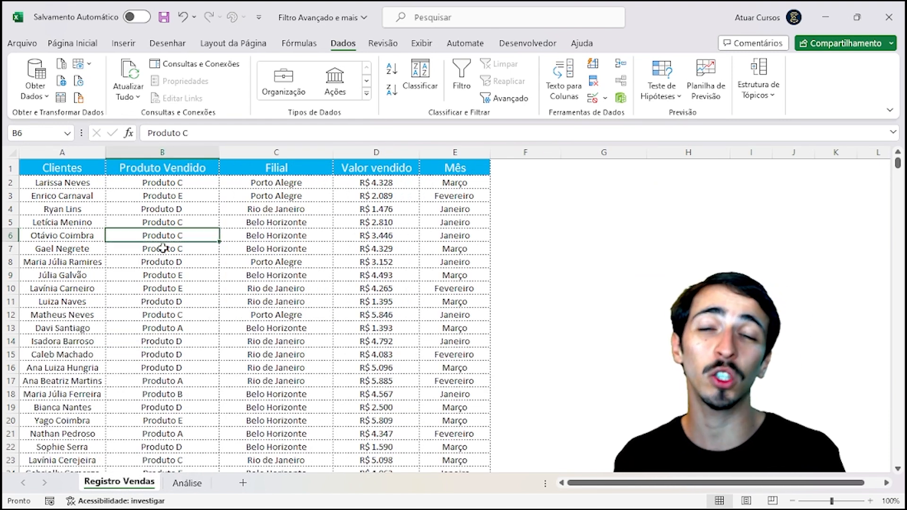
pyautogui.click(72, 171)
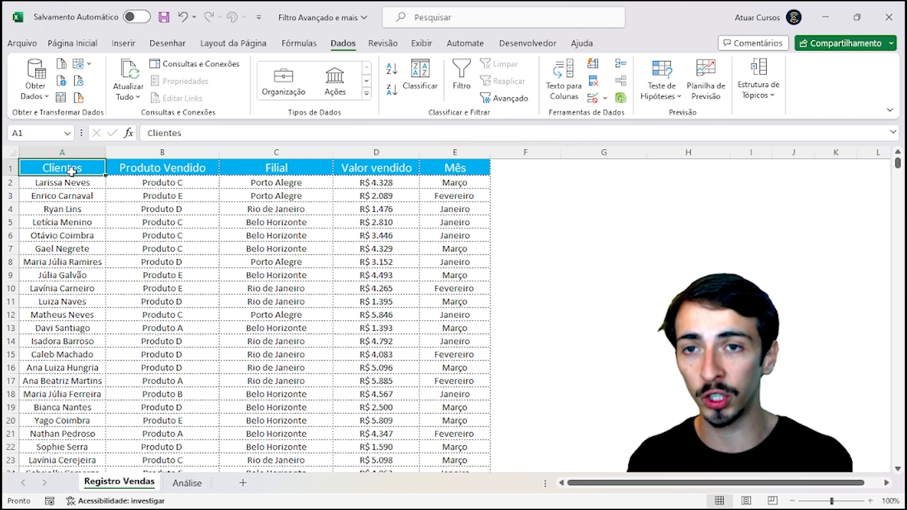
pyautogui.moveTo(73, 150); pyautogui.dragTo(447, 142)
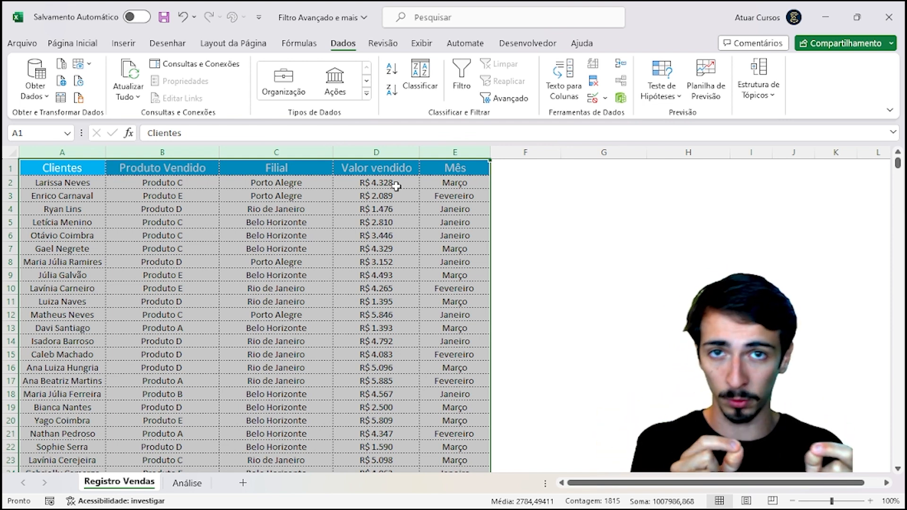
pyautogui.click(169, 249)
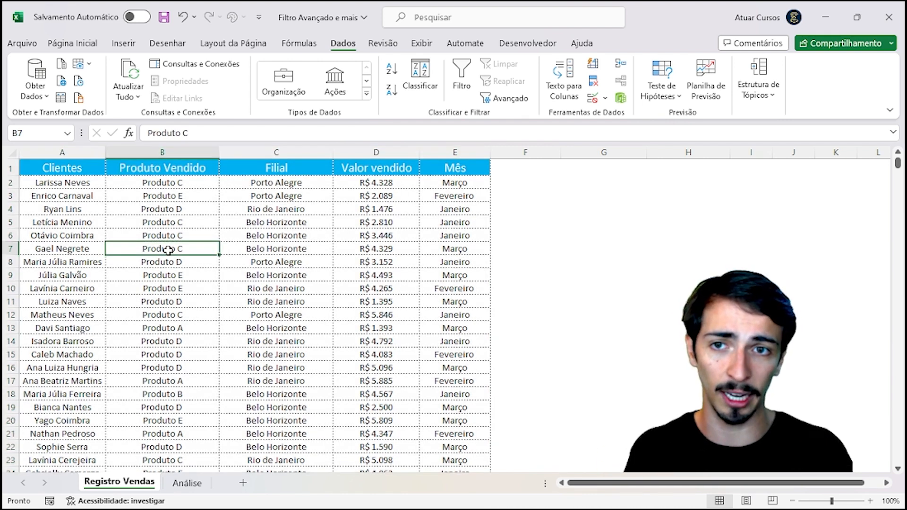
pyautogui.click(63, 152)
pyautogui.moveTo(332, 162); pyautogui.dragTo(465, 150)
pyautogui.click(30, 134)
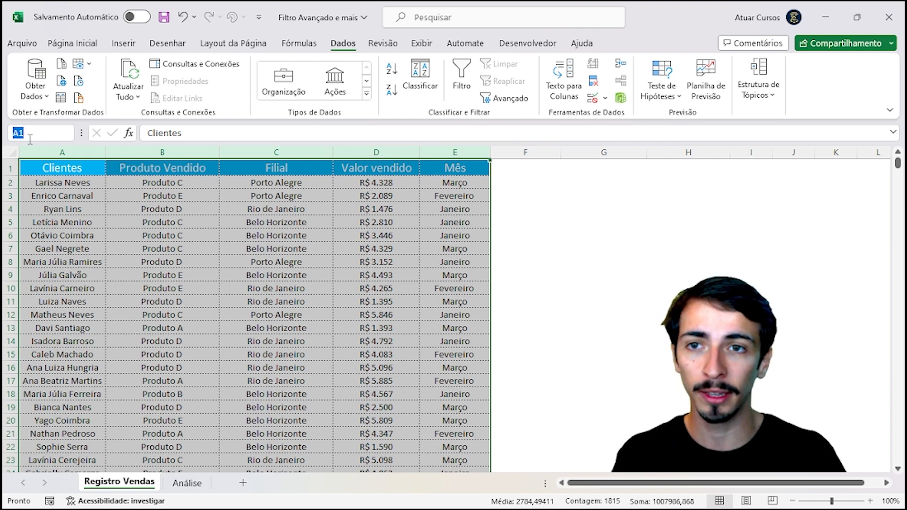
# Step: Name columns A:E 'RegistroVendas' in the Name Box, then reselect them to verify the name
pyautogui.press('BackSpace')
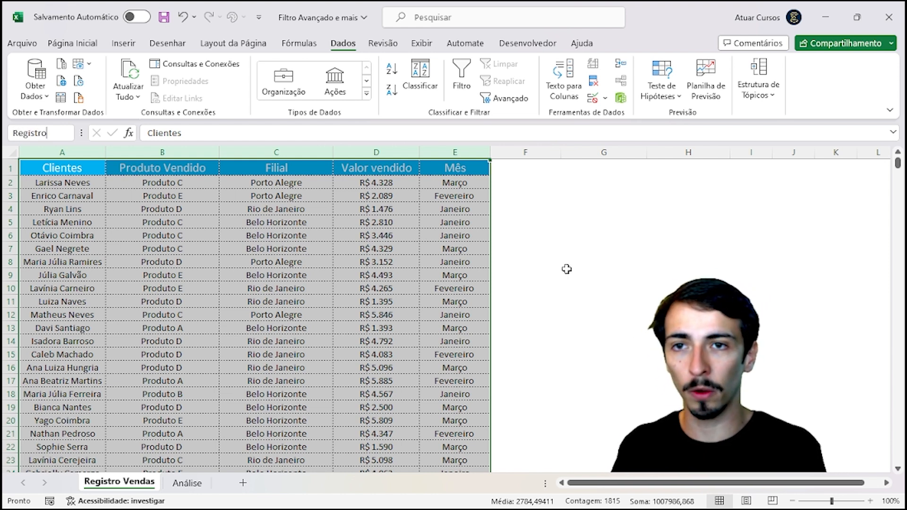
pyautogui.write('RegistroVendas')
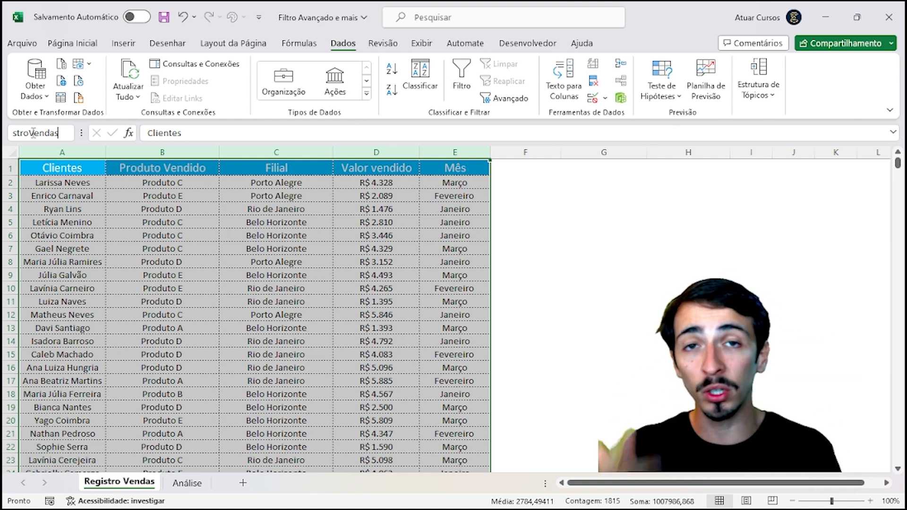
pyautogui.press('Return')
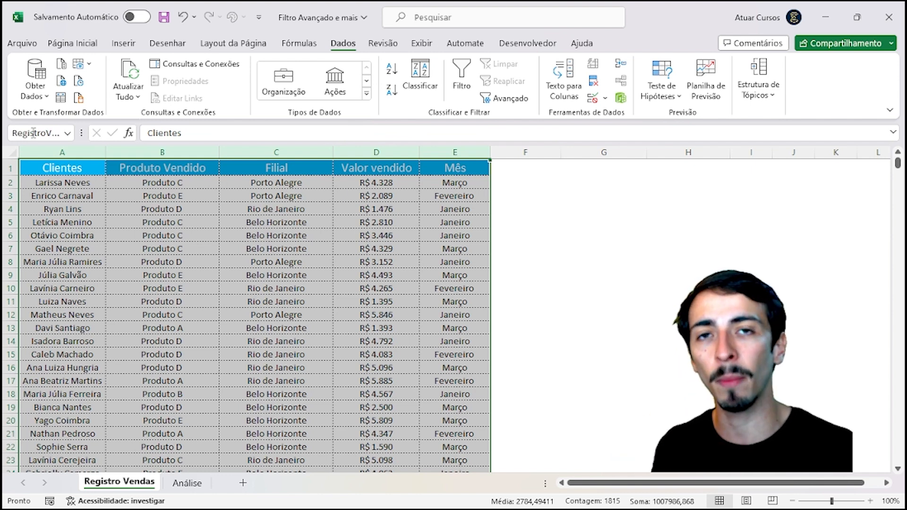
pyautogui.click(73, 182)
pyautogui.click(67, 153)
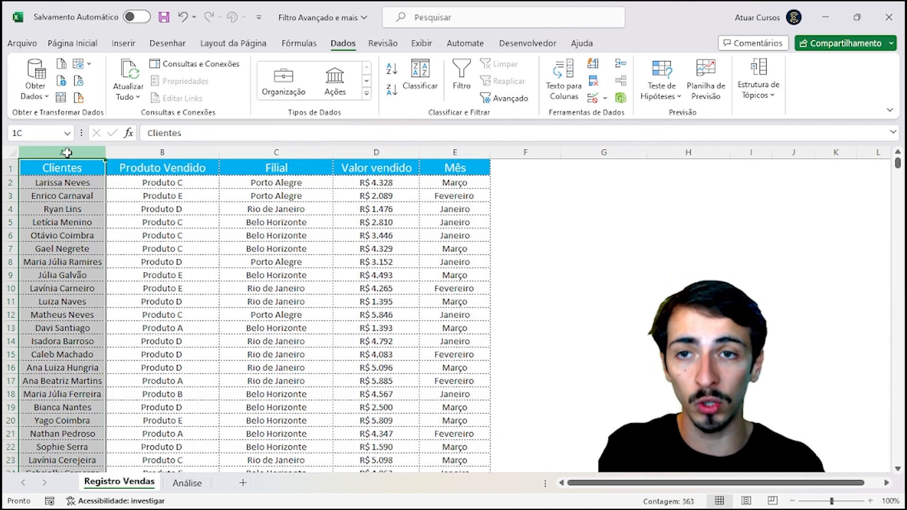
pyautogui.moveTo(67, 152); pyautogui.dragTo(455, 163)
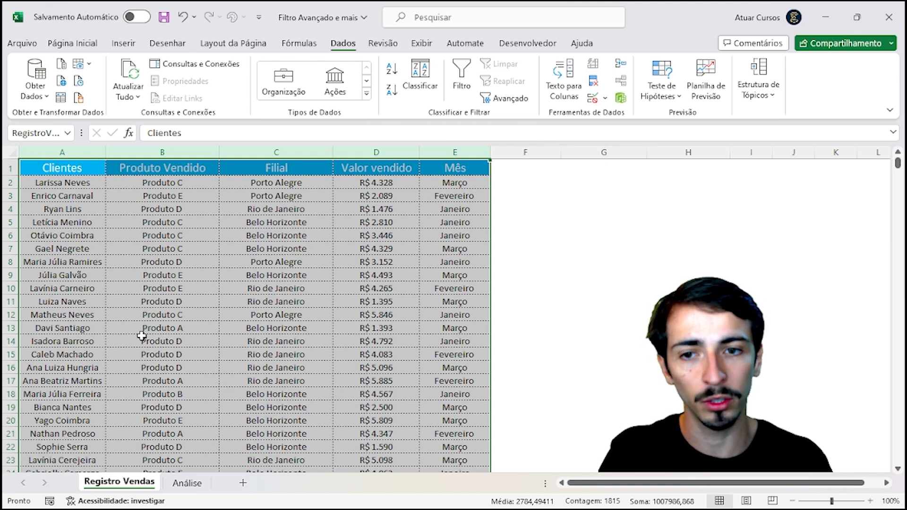
pyautogui.click(207, 381)
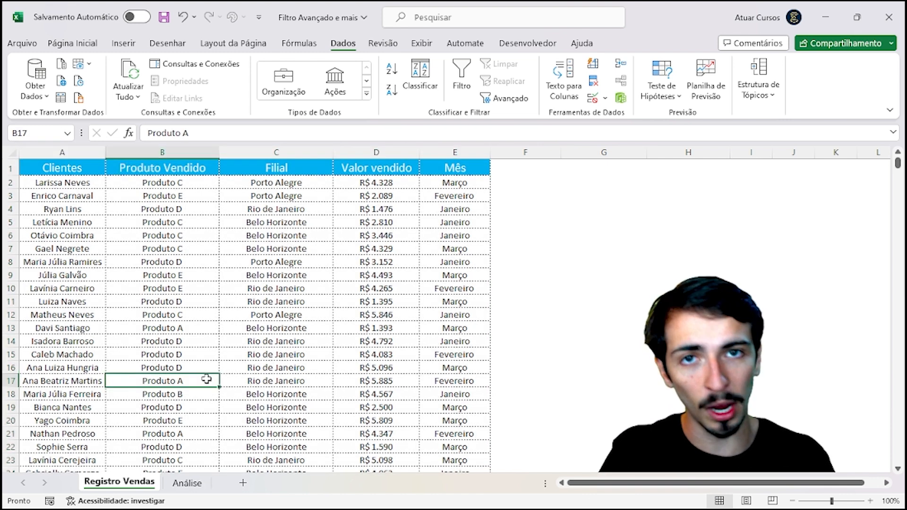
# Step: On Análise, check the H1:J2 criteria block and open the Advanced Filter settings
pyautogui.click(187, 483)
pyautogui.click(509, 249)
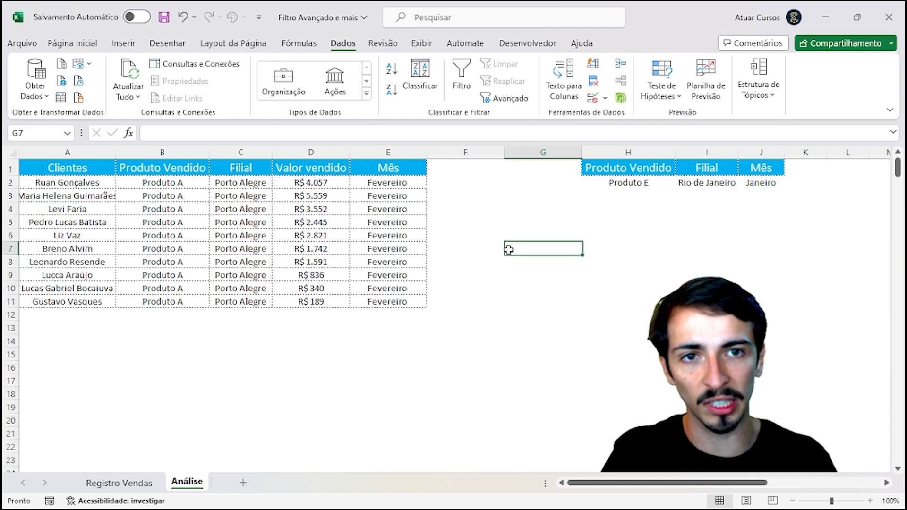
pyautogui.moveTo(660, 181); pyautogui.dragTo(770, 176)
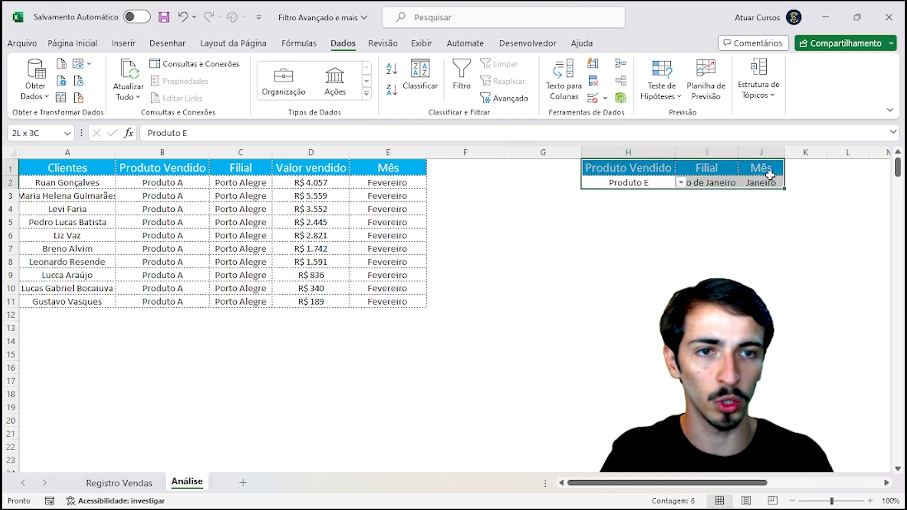
pyautogui.click(675, 260)
pyautogui.click(509, 213)
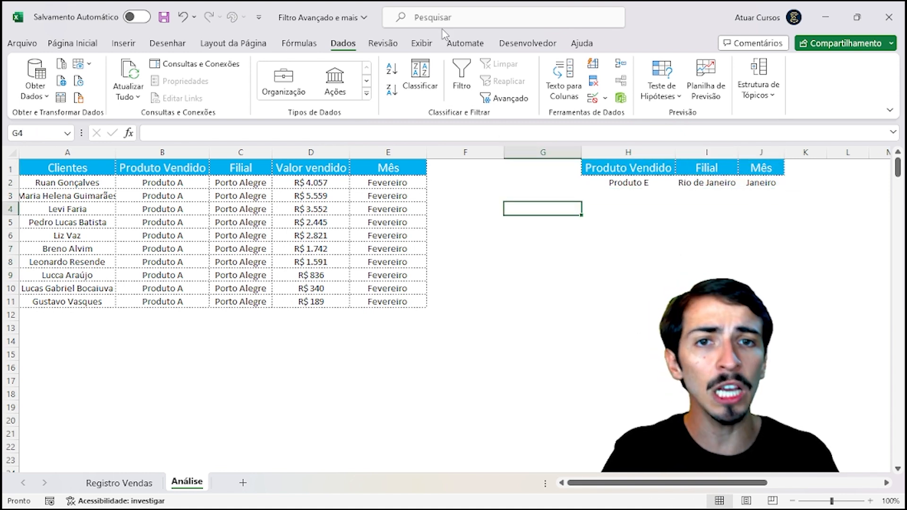
pyautogui.click(508, 99)
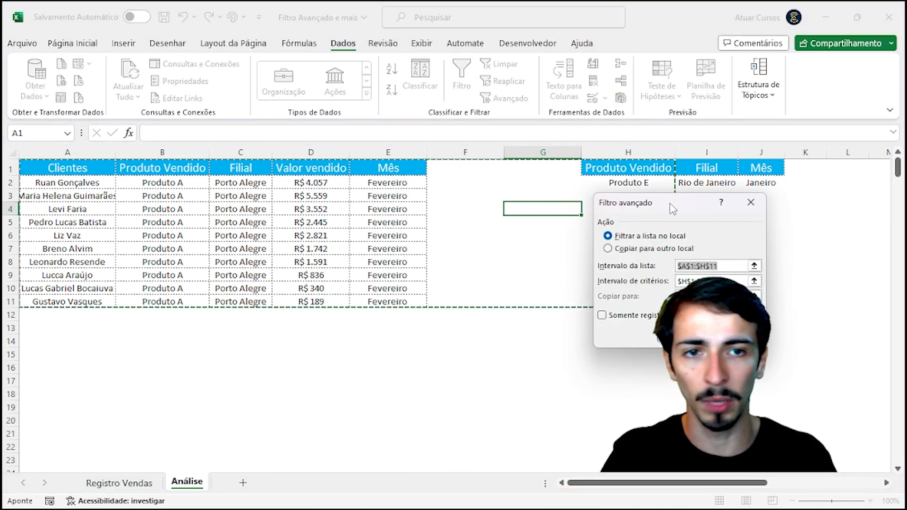
pyautogui.moveTo(672, 209); pyautogui.dragTo(516, 180)
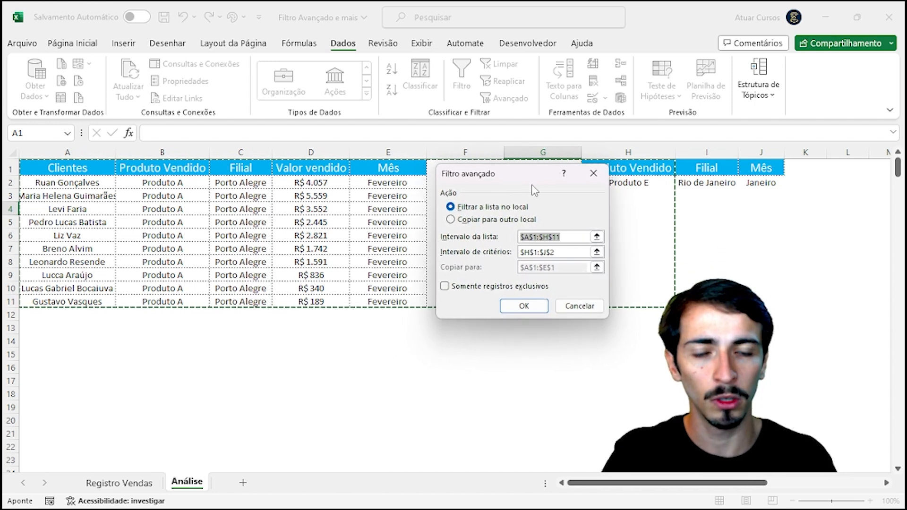
# Step: Choose Copy to another location, replace the list range, and set the criteria to the H1:J2 cells
pyautogui.click(453, 220)
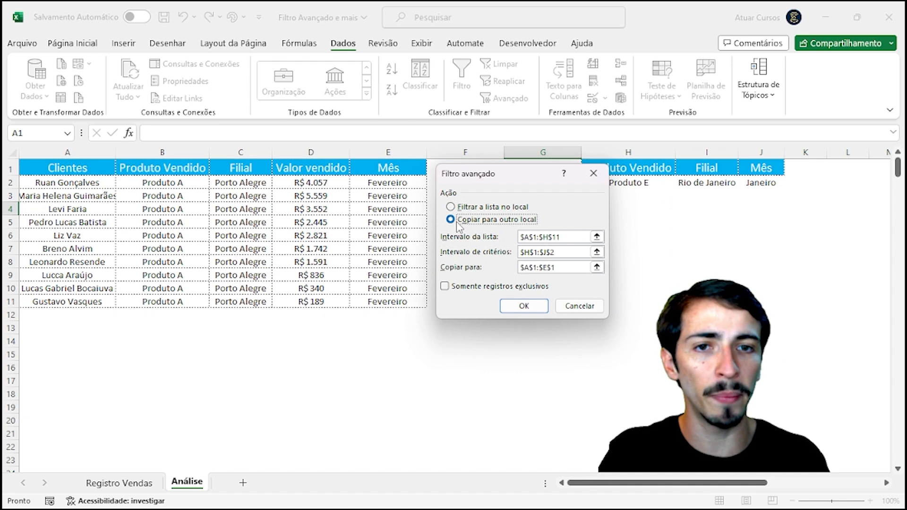
pyautogui.click(556, 236)
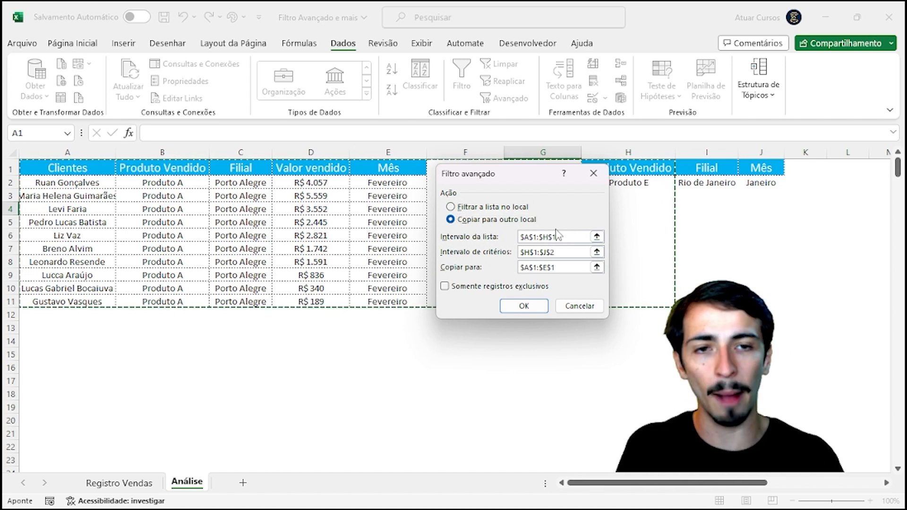
pyautogui.press('BackSpace')
pyautogui.press('BackSpace')
pyautogui.press('BackSpace')
pyautogui.press('BackSpace')
pyautogui.press('BackSpace')
pyautogui.press('BackSpace')
pyautogui.press('BackSpace')
pyautogui.press('BackSpace')
pyautogui.press('BackSpace')
pyautogui.press('BackSpace')
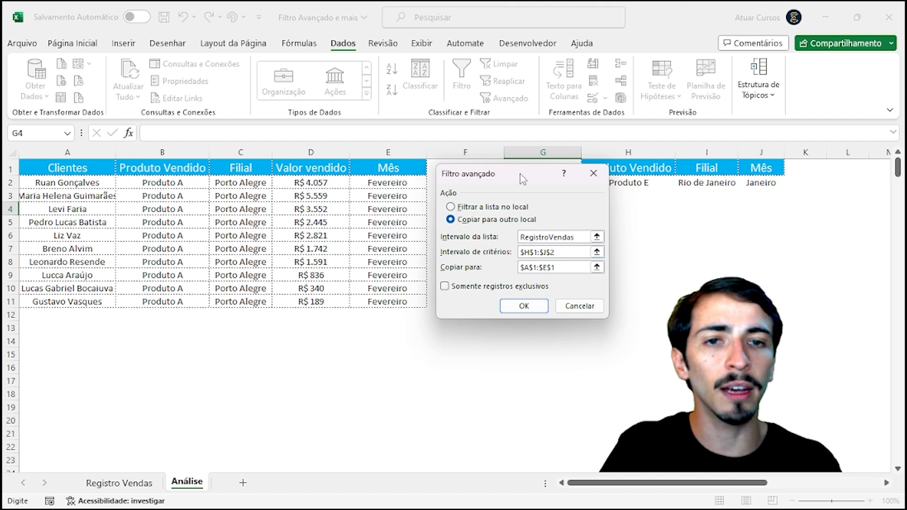
pyautogui.moveTo(522, 178); pyautogui.dragTo(429, 153)
pyautogui.press('BackSpace')
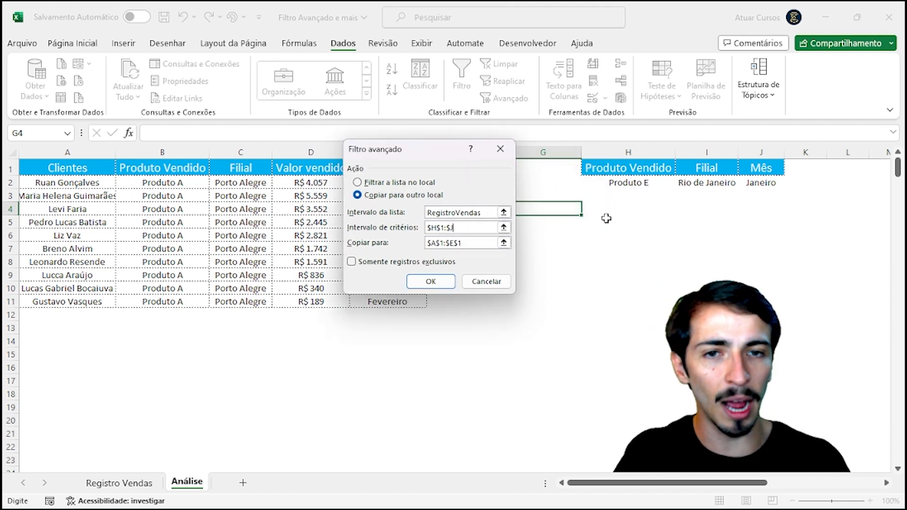
pyautogui.moveTo(623, 172); pyautogui.dragTo(753, 188)
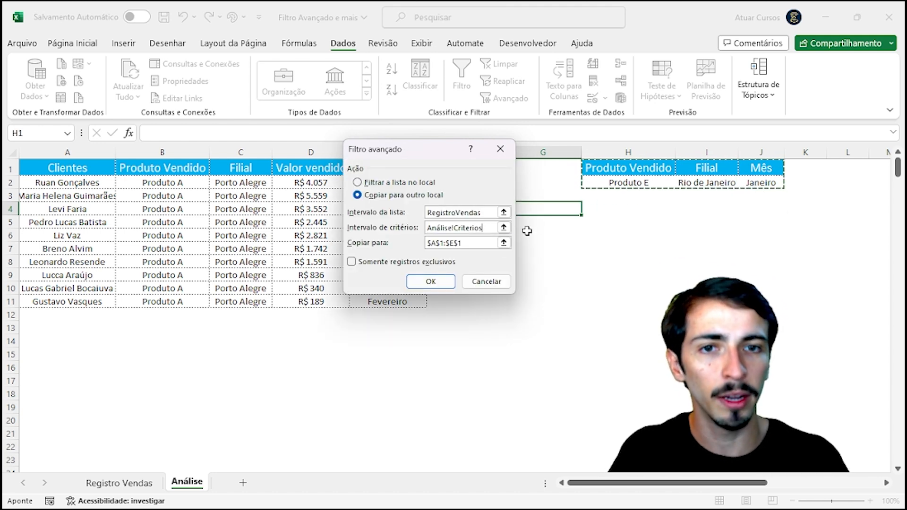
# Step: Set the copy destination to the header row A1:E1
pyautogui.click(473, 244)
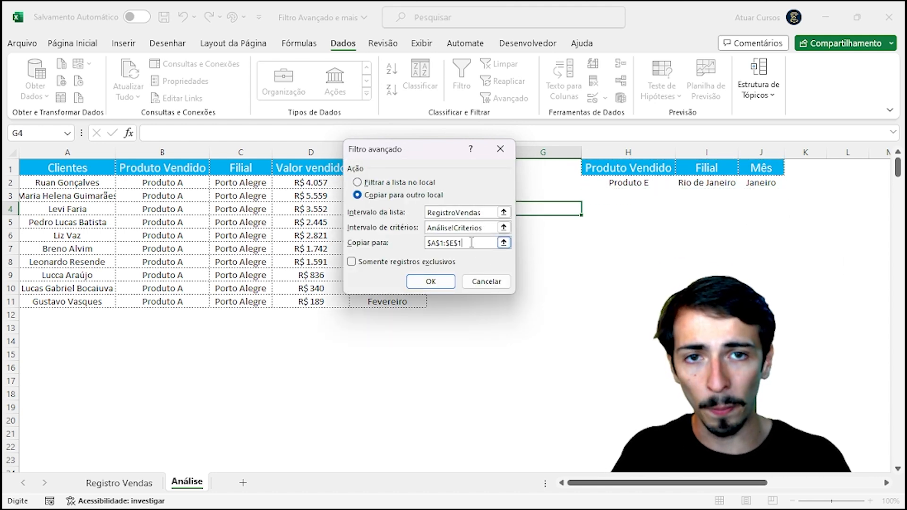
pyautogui.moveTo(433, 150); pyautogui.dragTo(589, 166)
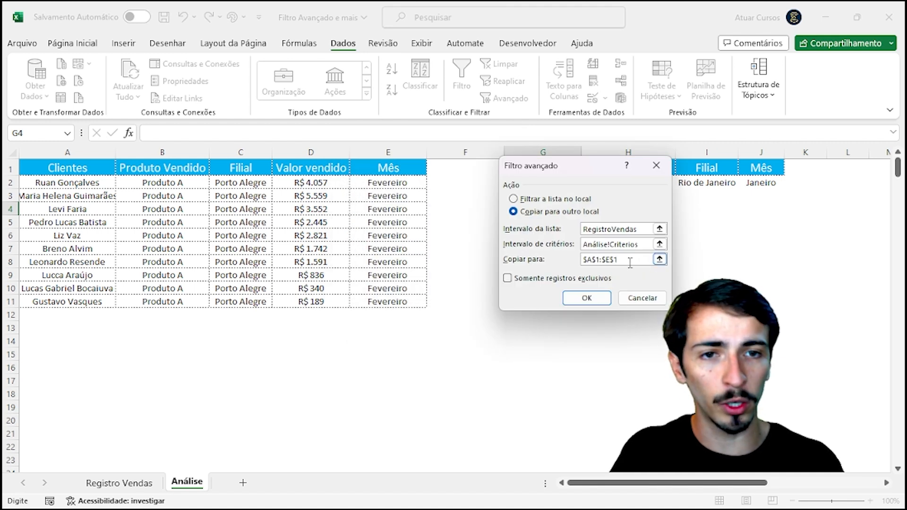
pyautogui.press('BackSpace')
pyautogui.press('BackSpace')
pyautogui.press('BackSpace')
pyautogui.press('BackSpace')
pyautogui.press('BackSpace')
pyautogui.press('BackSpace')
pyautogui.press('BackSpace')
pyautogui.press('BackSpace')
pyautogui.press('BackSpace')
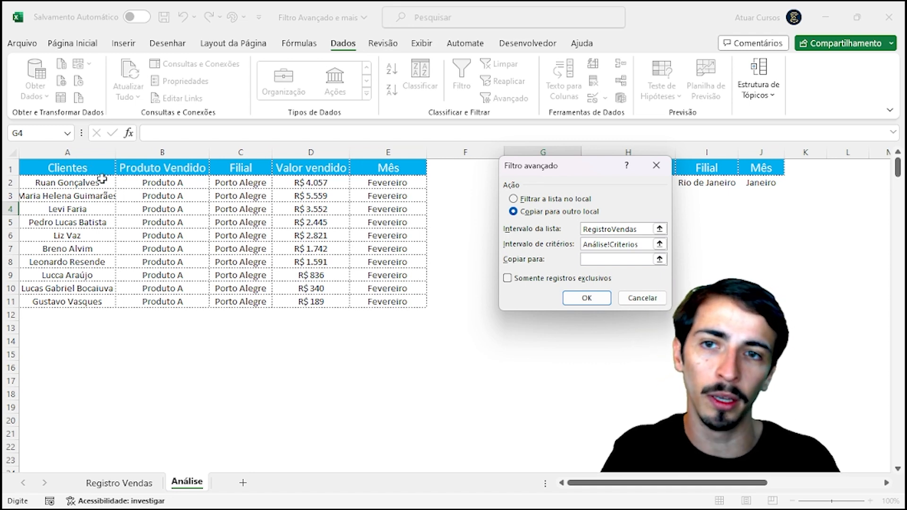
pyautogui.click(64, 168)
pyautogui.moveTo(64, 168); pyautogui.dragTo(394, 175)
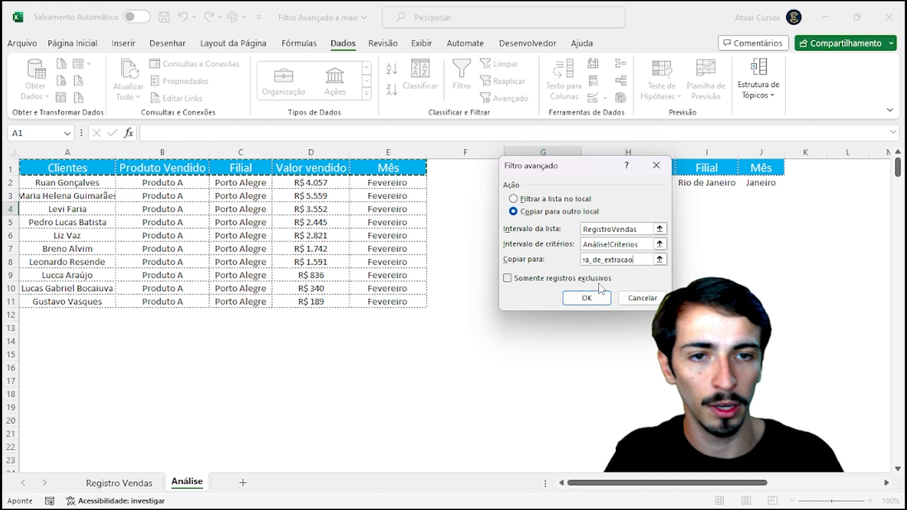
# Step: Run the filter and review the three copied rows in A2:E4 (R$ 1.821, 3.573, 1.138)
pyautogui.click(591, 295)
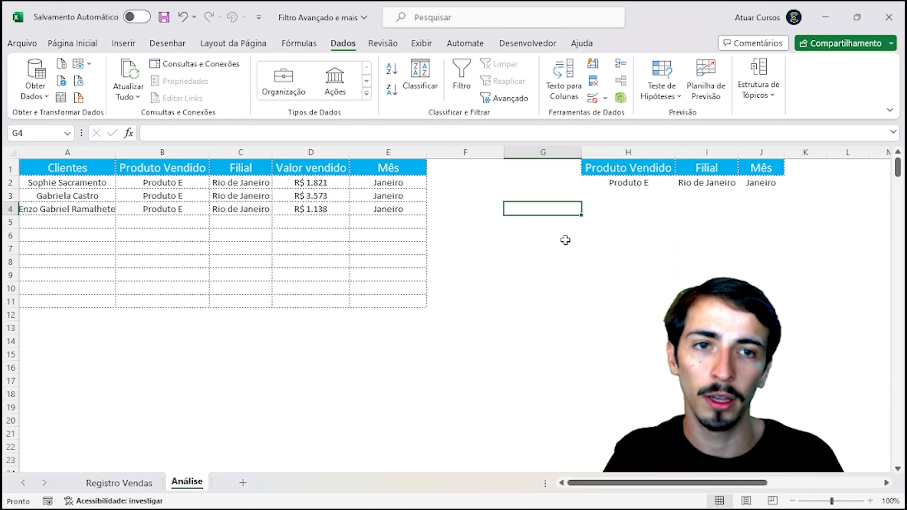
pyautogui.click(205, 249)
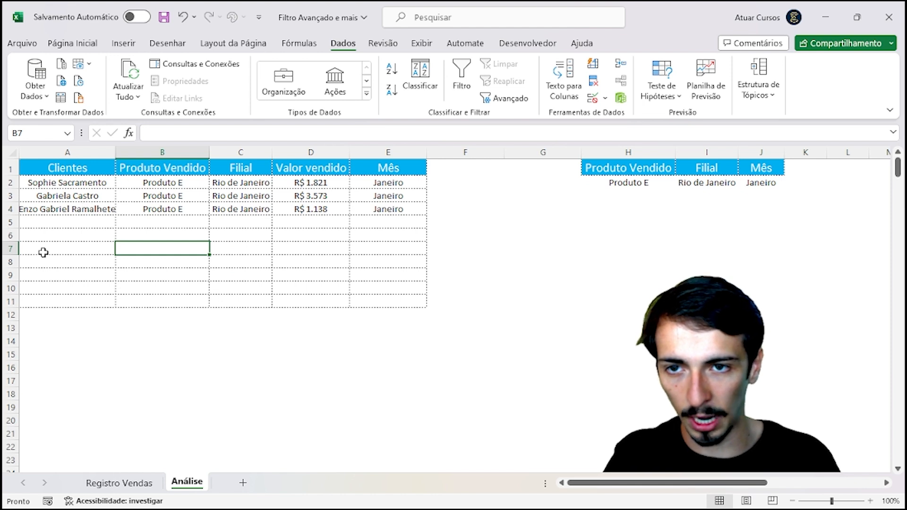
pyautogui.click(192, 184)
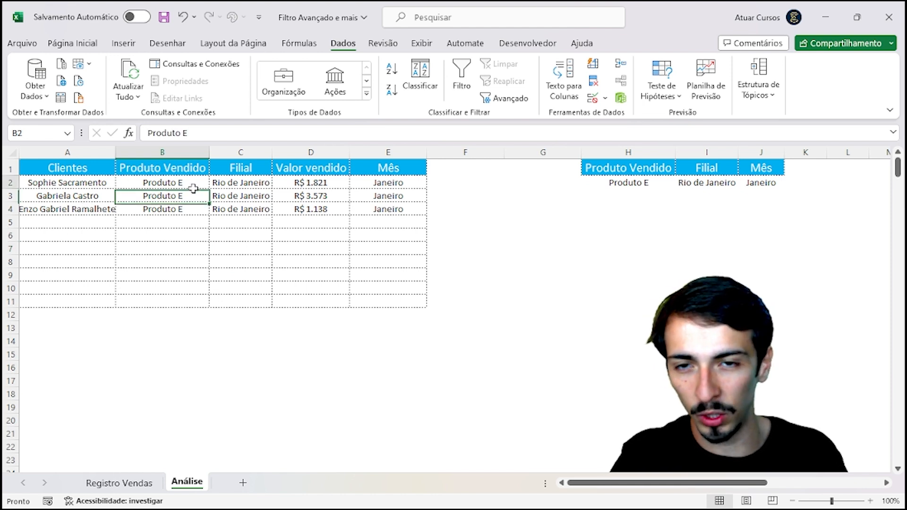
pyautogui.click(233, 189)
pyautogui.moveTo(338, 187); pyautogui.dragTo(338, 209)
pyautogui.moveTo(378, 185); pyautogui.dragTo(391, 212)
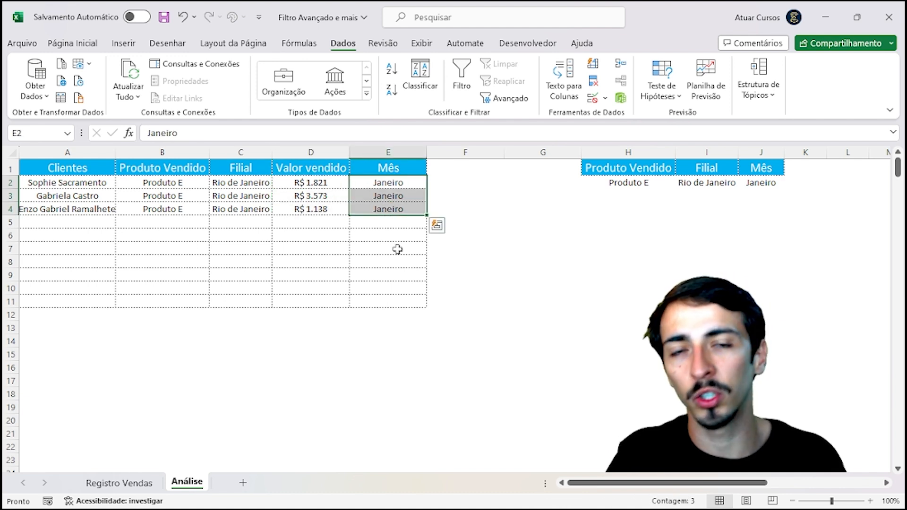
pyautogui.click(418, 326)
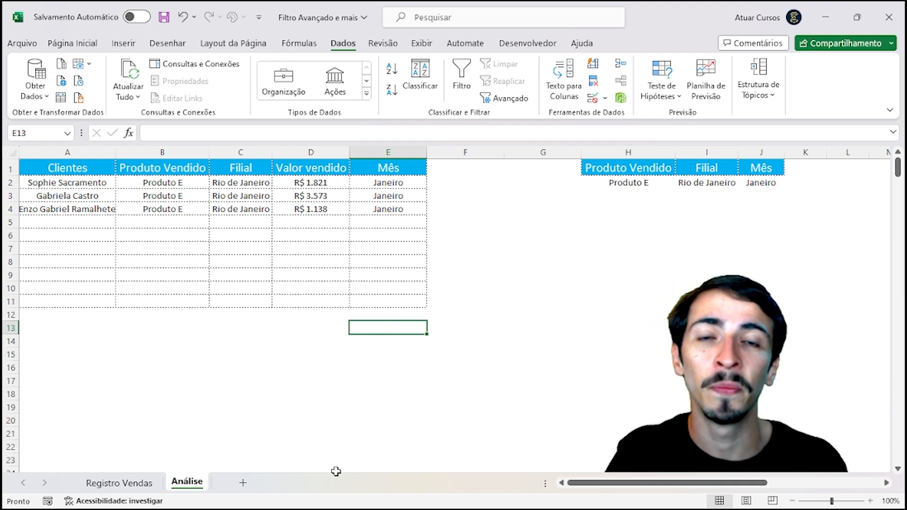
pyautogui.click(312, 392)
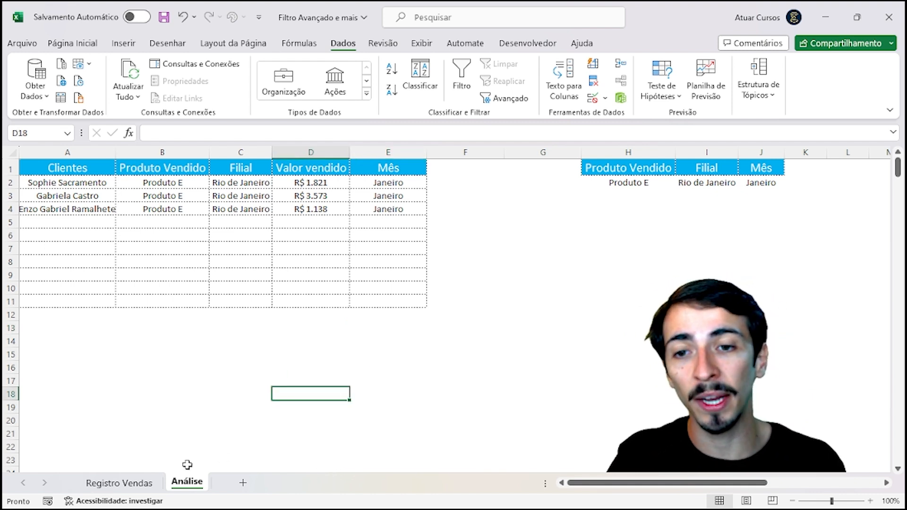
pyautogui.click(119, 492)
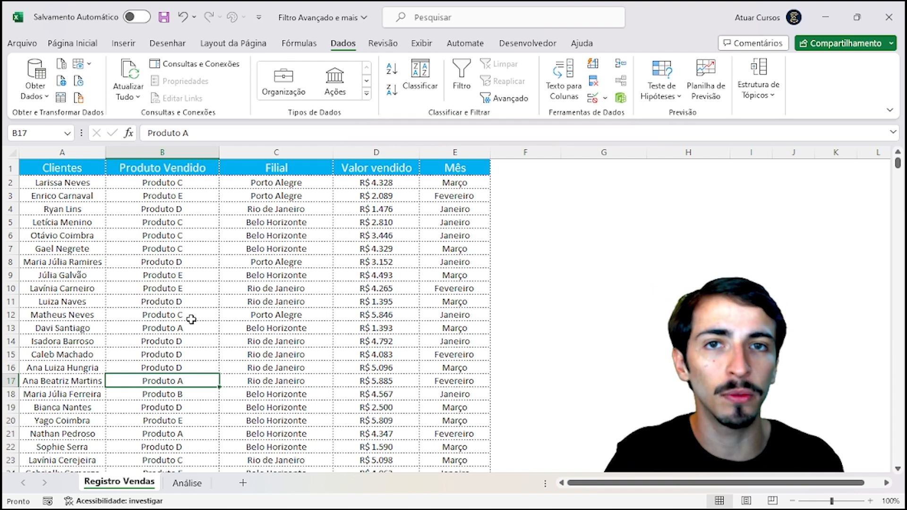
pyautogui.click(191, 491)
pyautogui.click(211, 398)
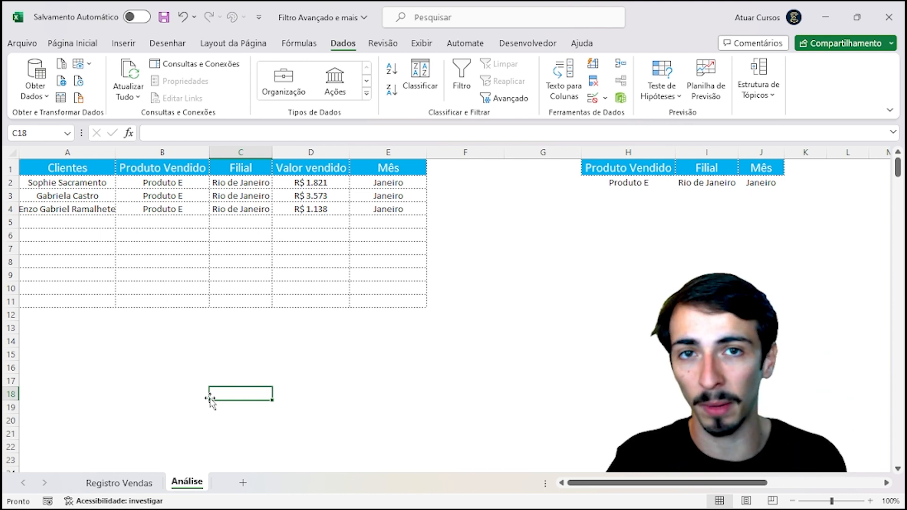
pyautogui.click(638, 186)
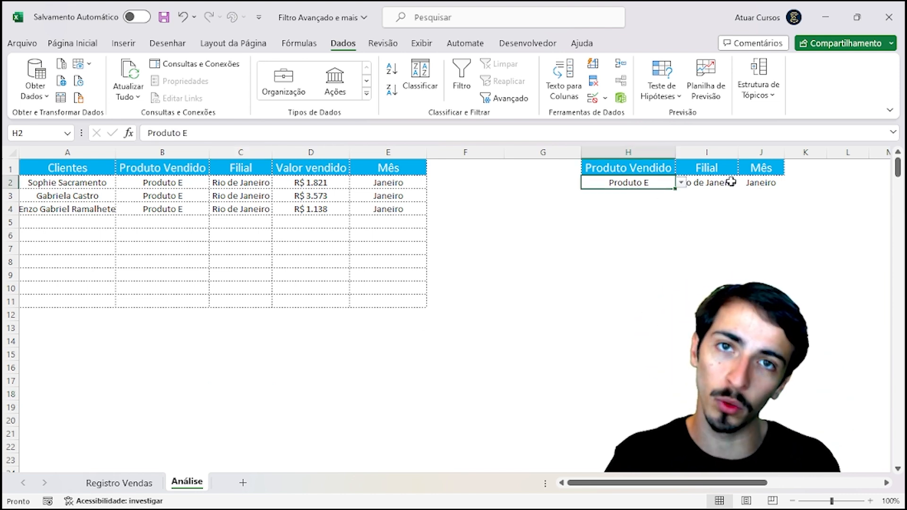